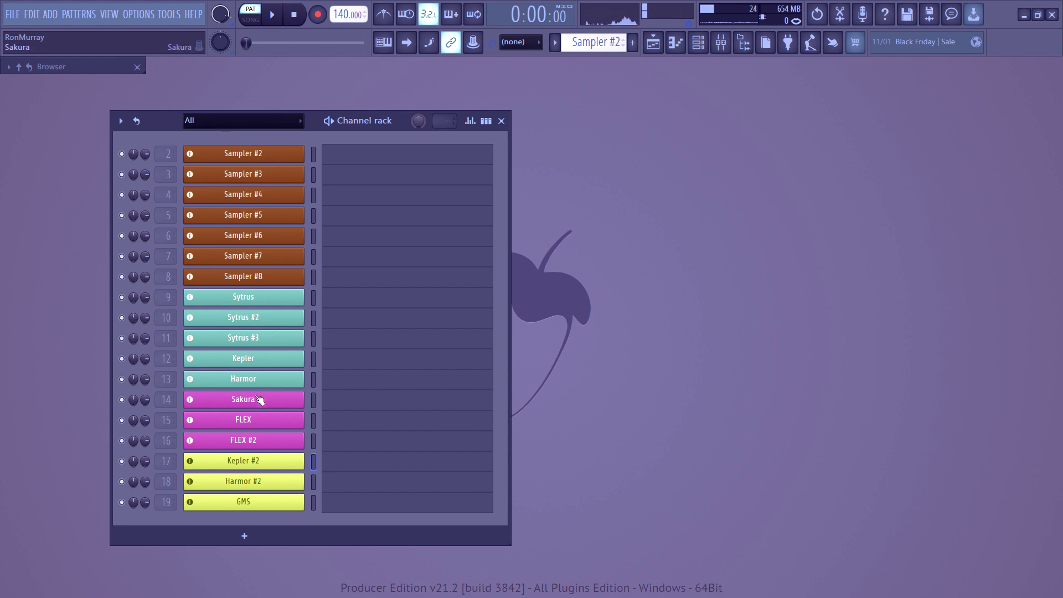
Step: Close the Kepler #2 window and switch the Browser to its plugin list
click(233, 466)
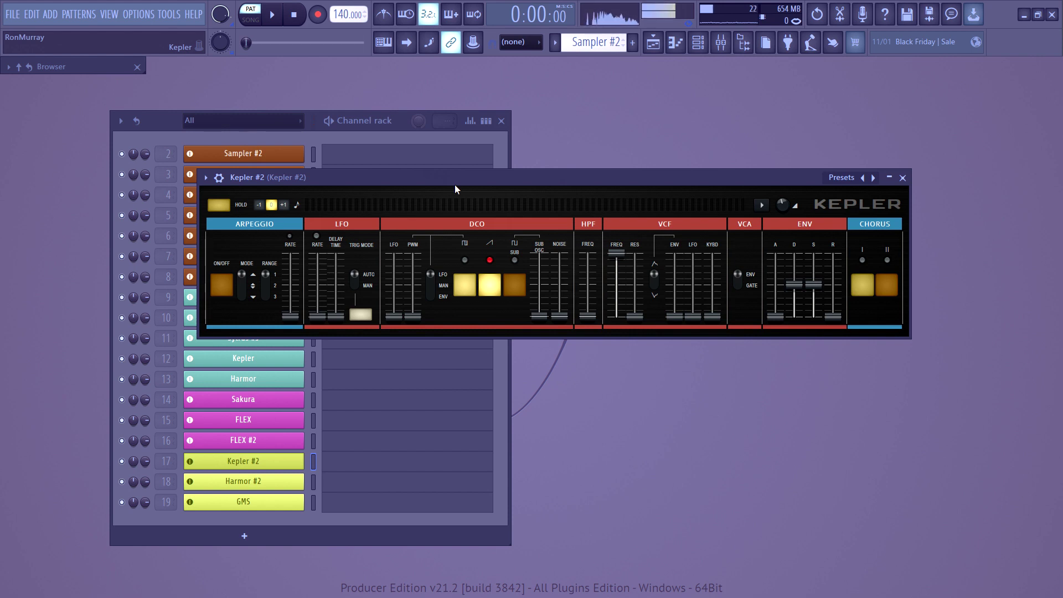
click(902, 178)
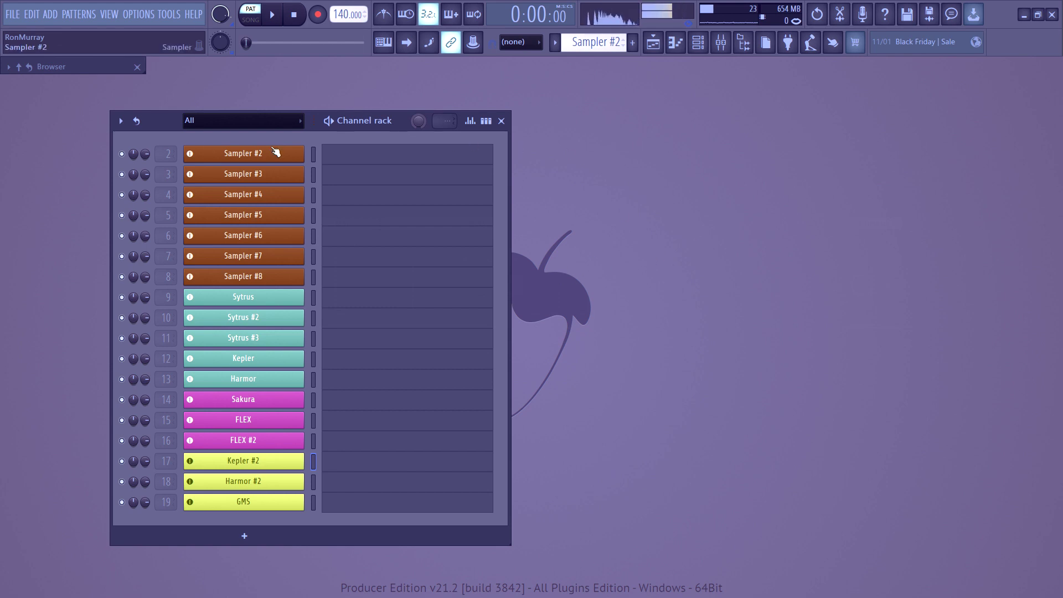
click(100, 70)
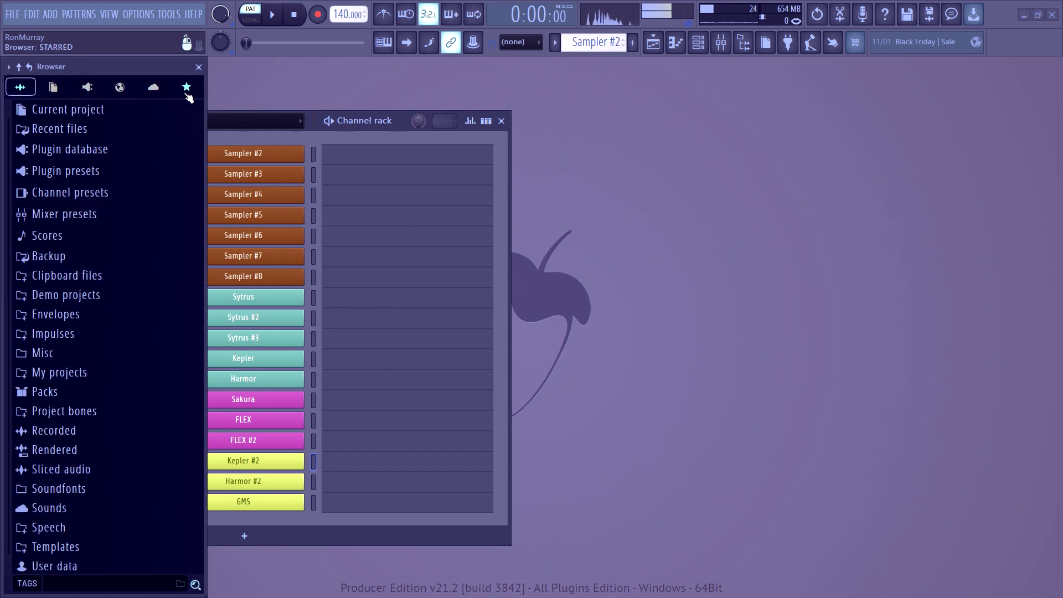
click(87, 87)
scroll(106, 238, up, 6)
scroll(107, 238, up, 8)
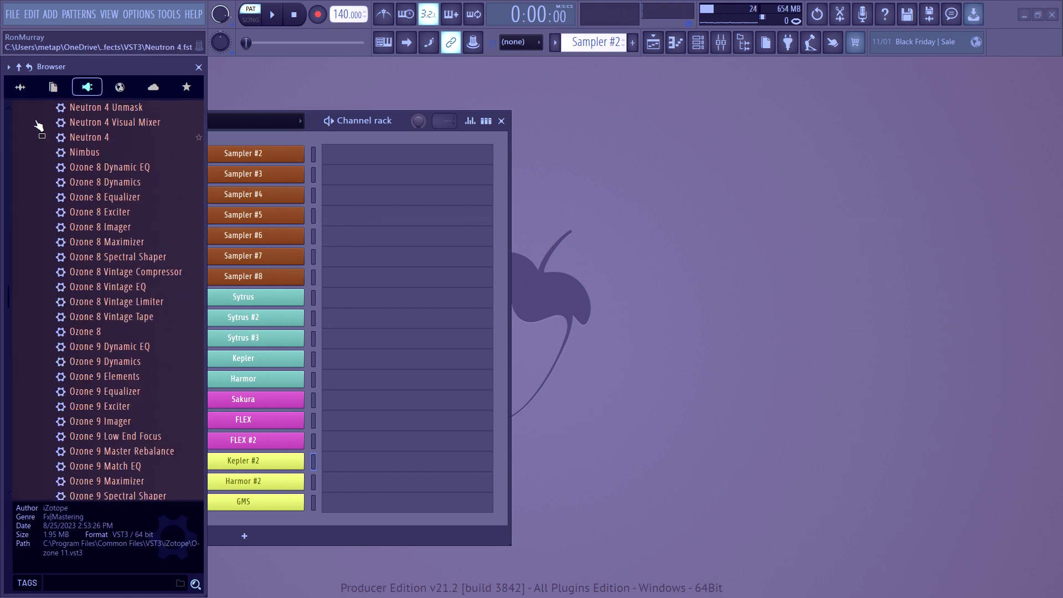
click(18, 67)
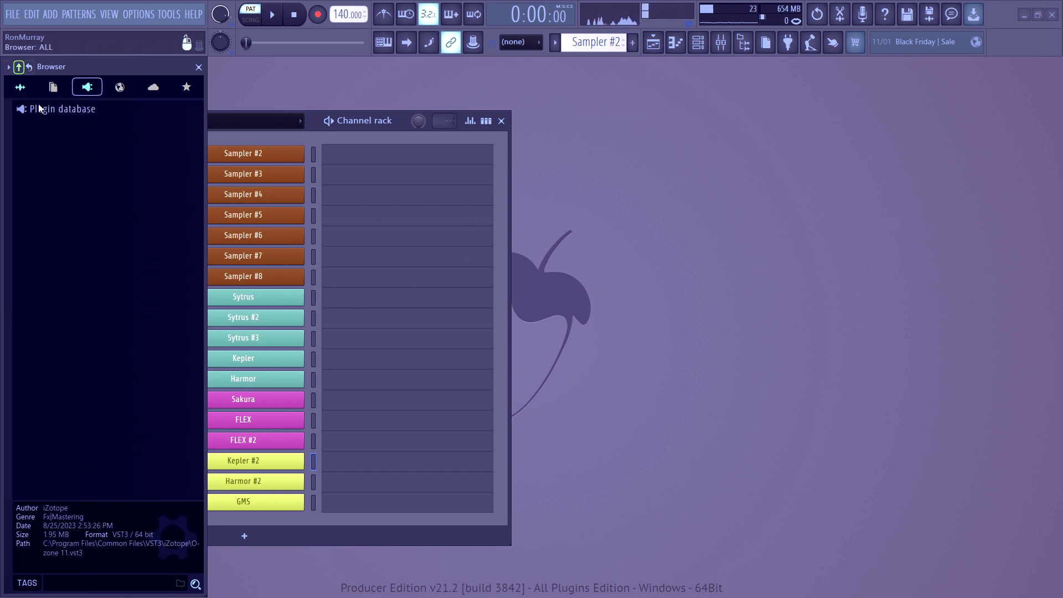
Step: Expand Plugin database > Installed and its Effects and Generators folders, then close the Browser
click(95, 110)
click(70, 164)
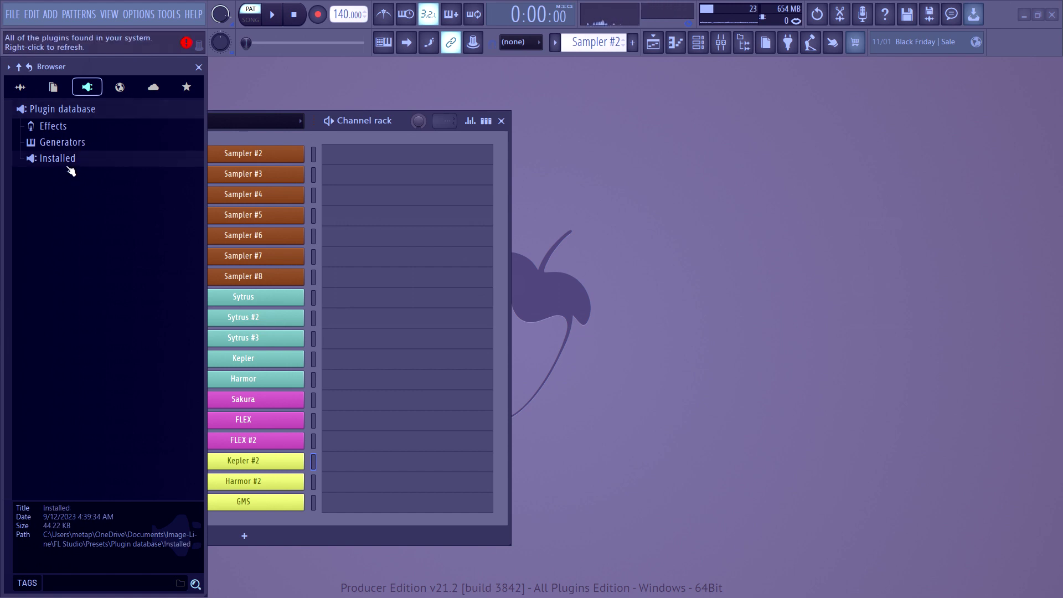
click(89, 178)
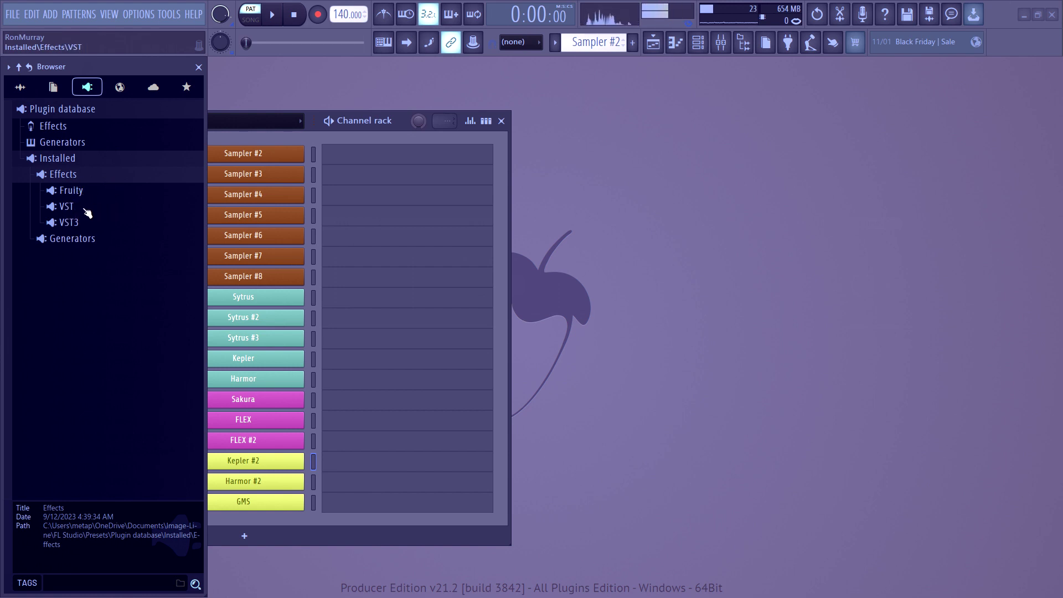
click(87, 240)
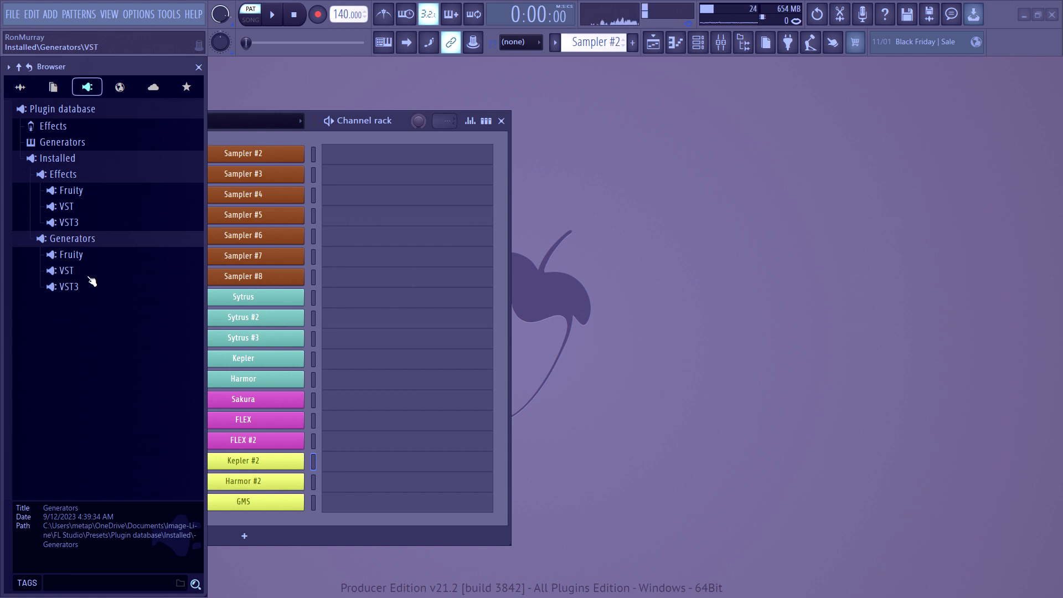
click(199, 67)
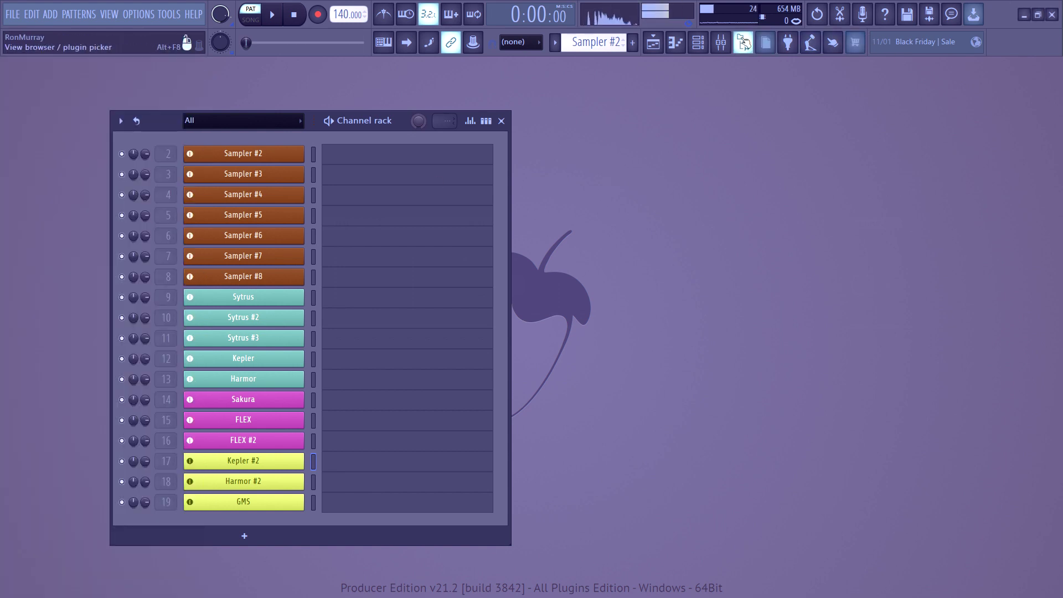
Step: Open and close the Mixer, then bring up the generator picker with Alt+P
click(721, 42)
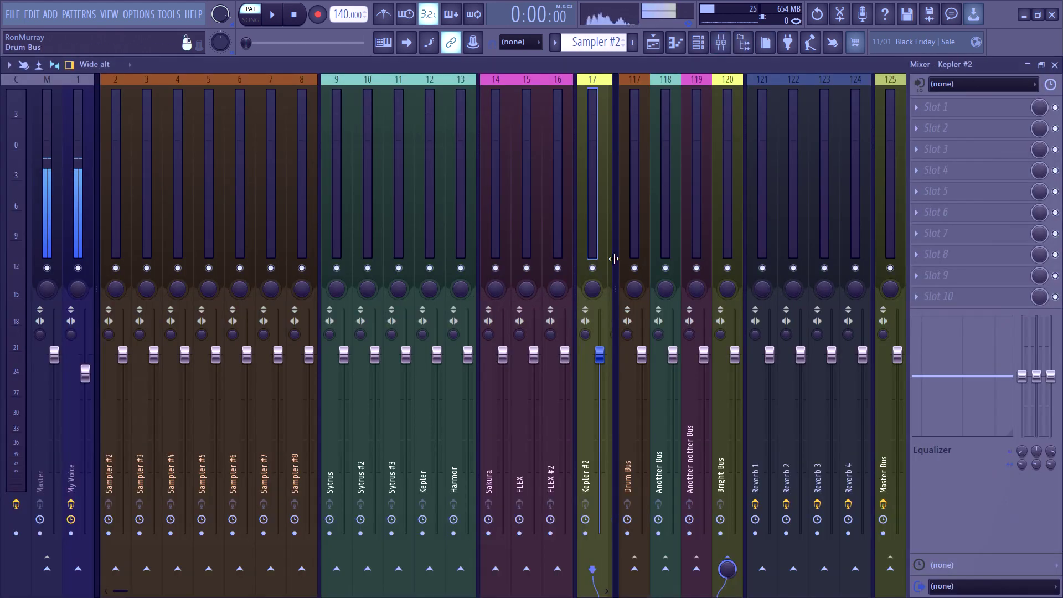
click(1054, 65)
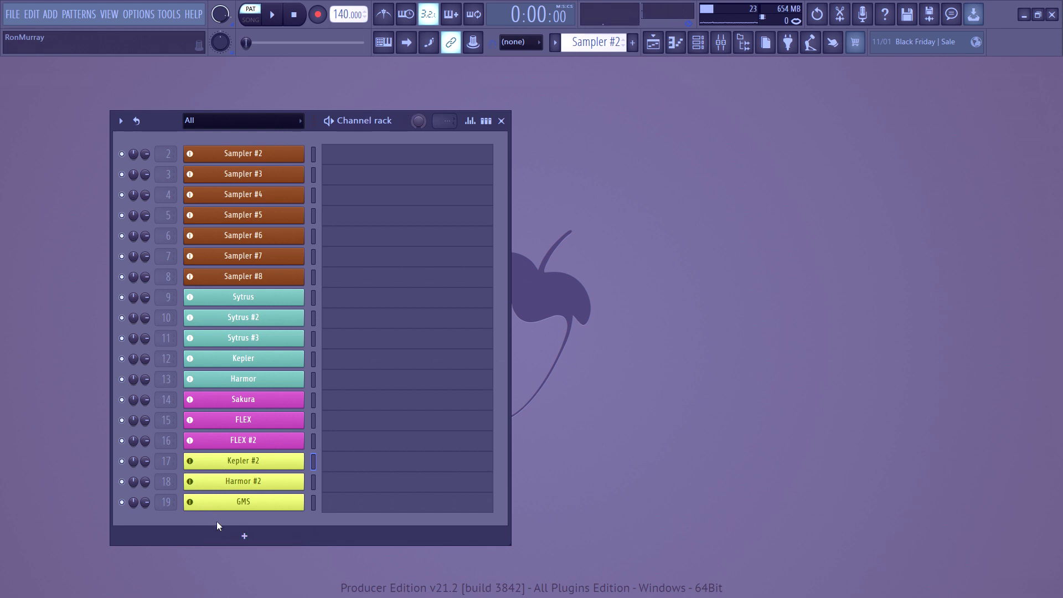
key(alt+p)
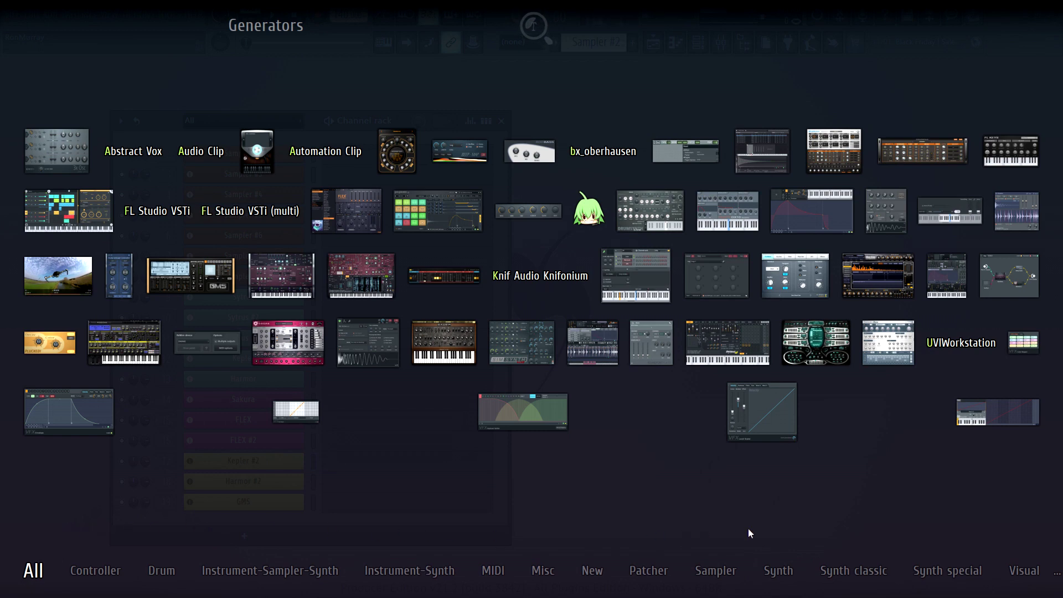
Step: Browse the picker's categories, close it, then dismiss the add-channel plugin list unused
mouse_move(843, 555)
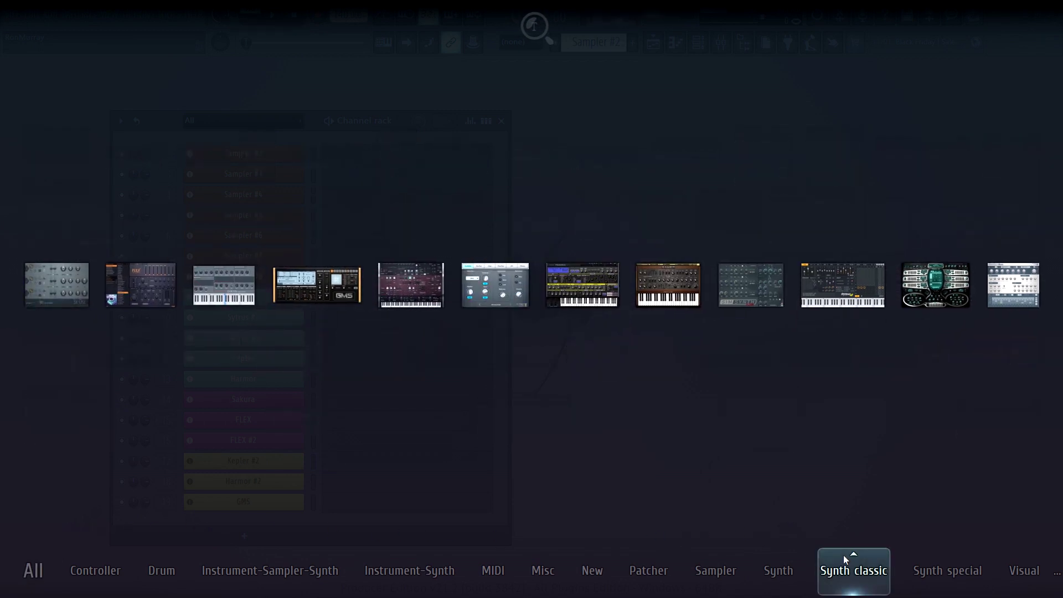
mouse_move(942, 565)
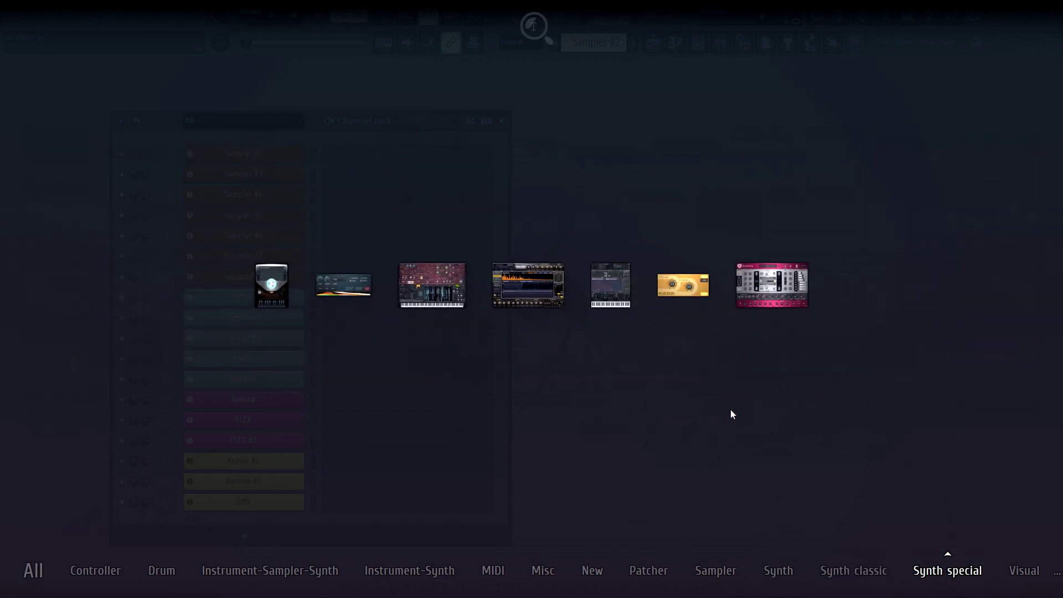
mouse_move(595, 570)
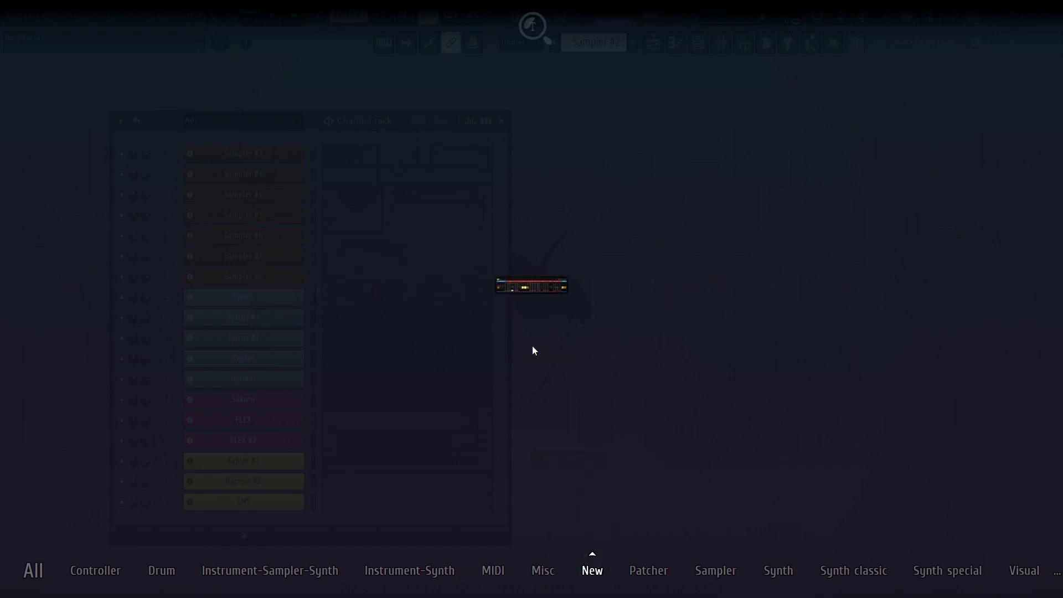
click(576, 382)
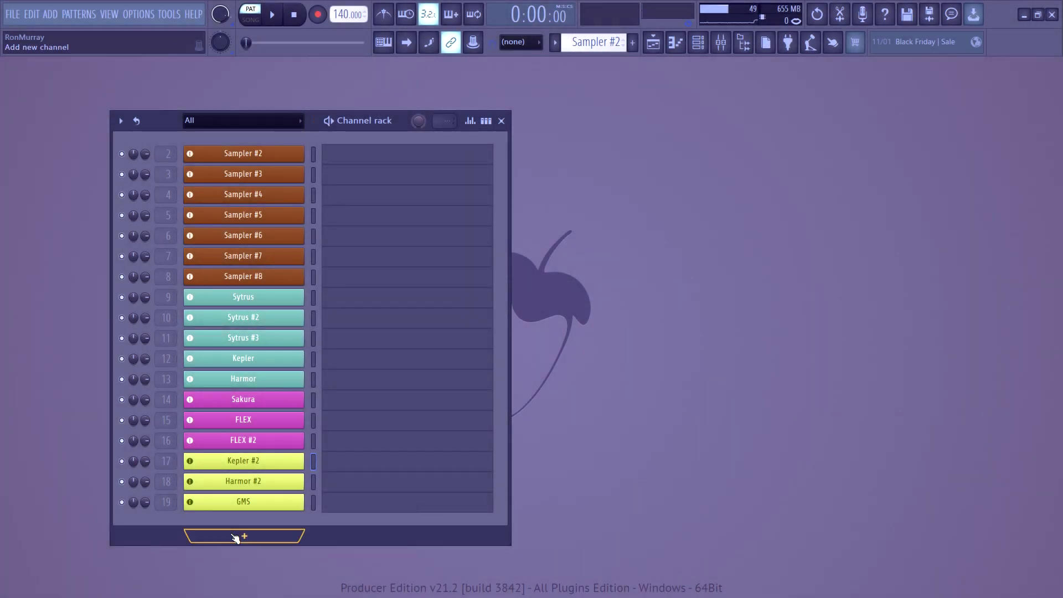
click(236, 537)
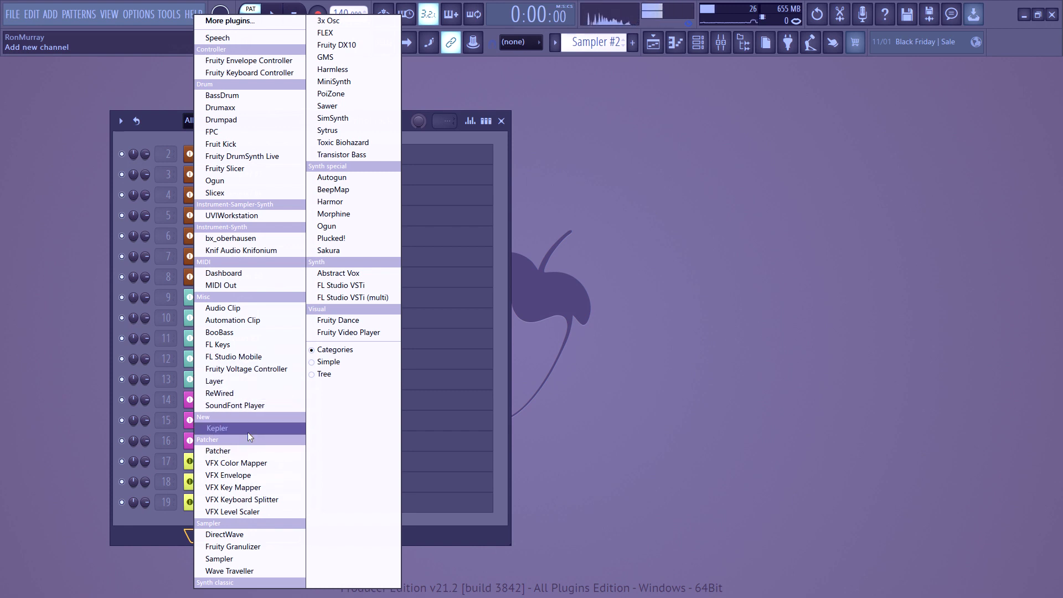
click(510, 184)
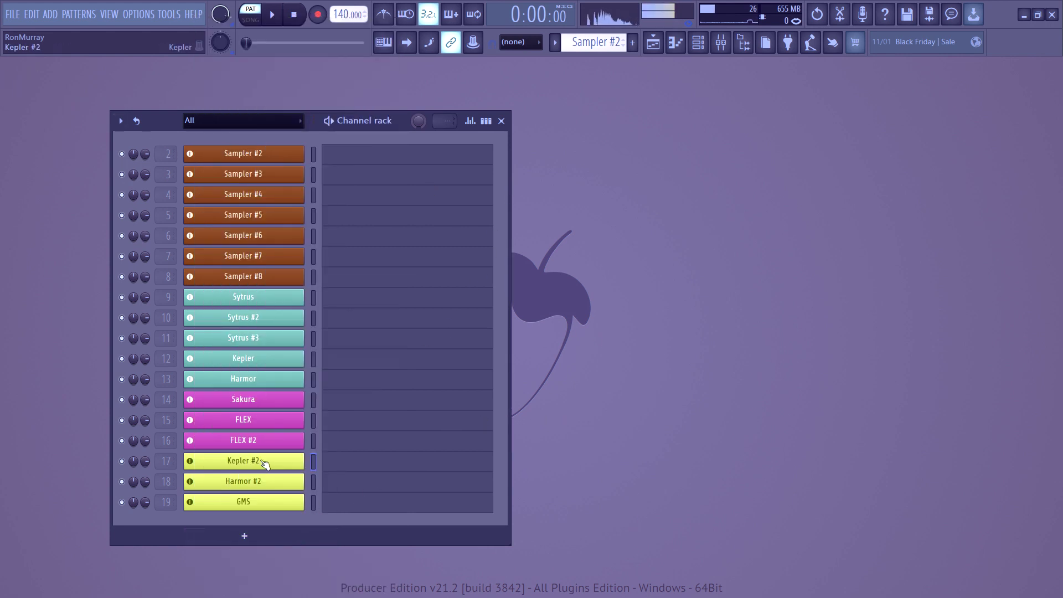
Step: Open Kepler #2, close the Channel rack, and move the Kepler window slightly higher
click(244, 460)
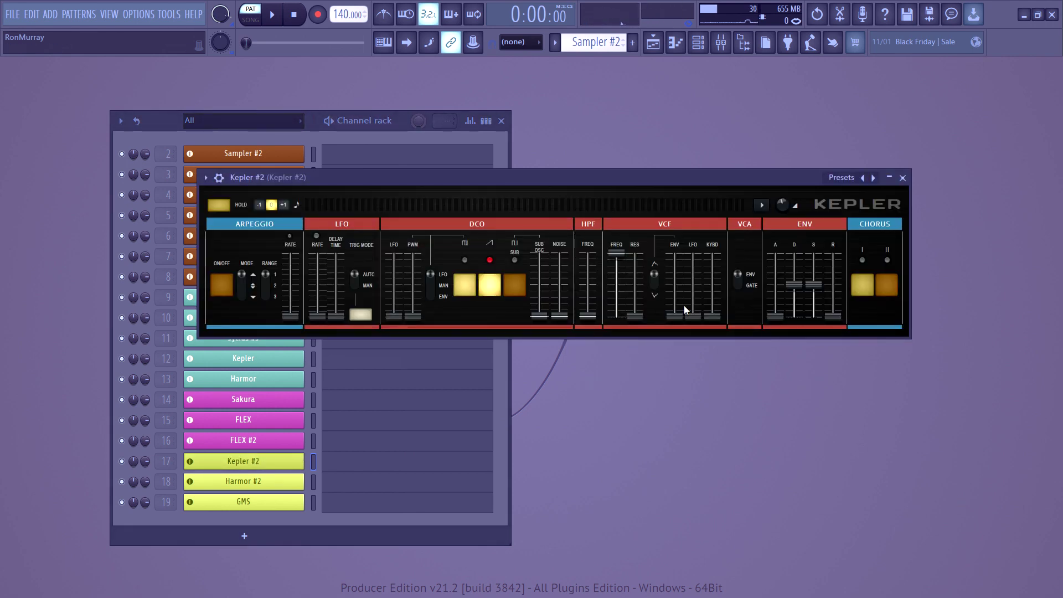
click(501, 120)
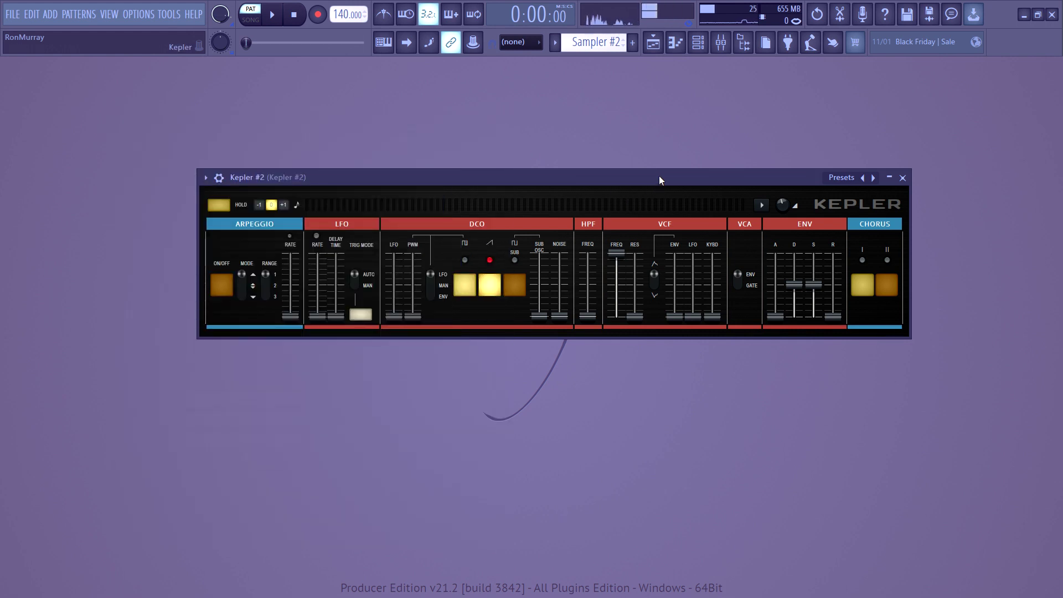
drag(659, 175, 662, 160)
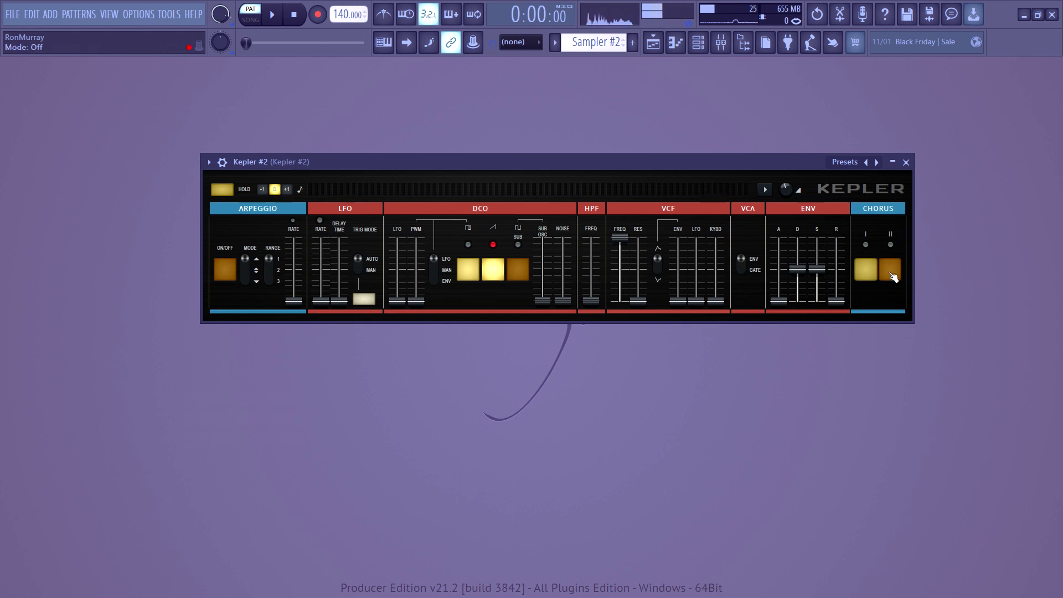
click(872, 282)
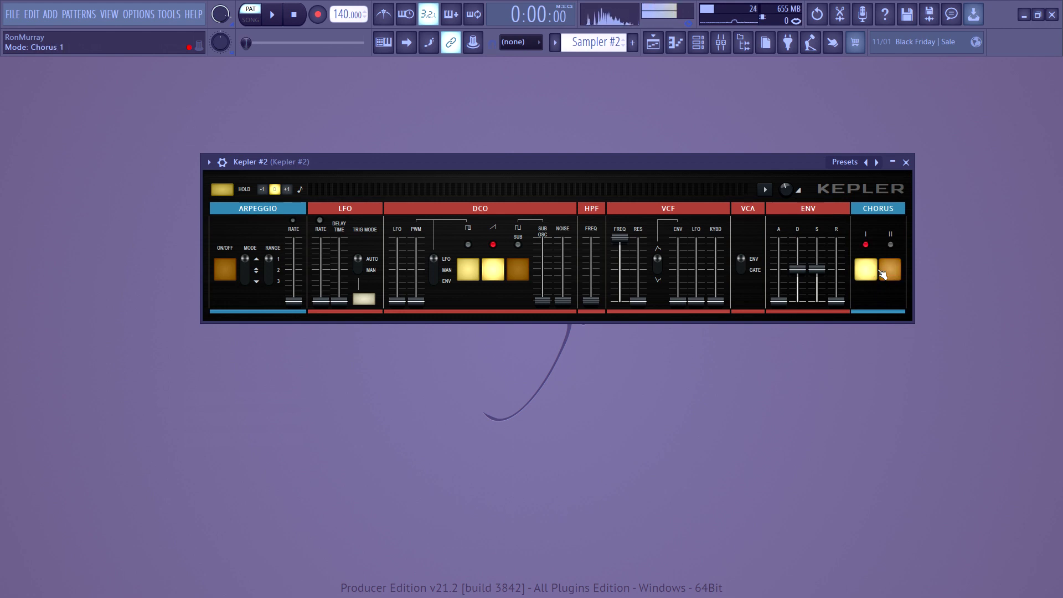
click(869, 284)
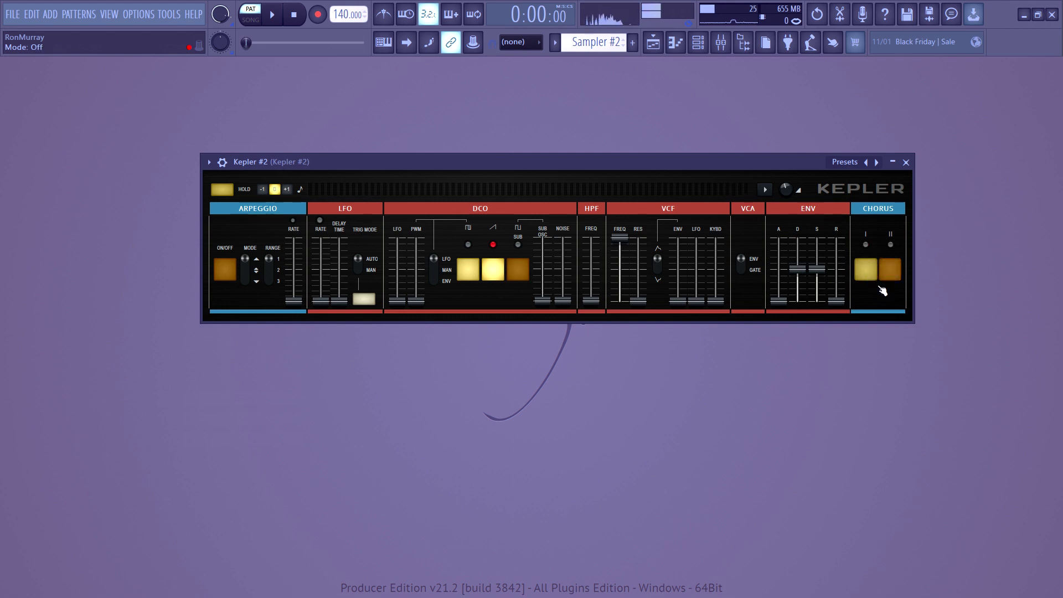
click(889, 272)
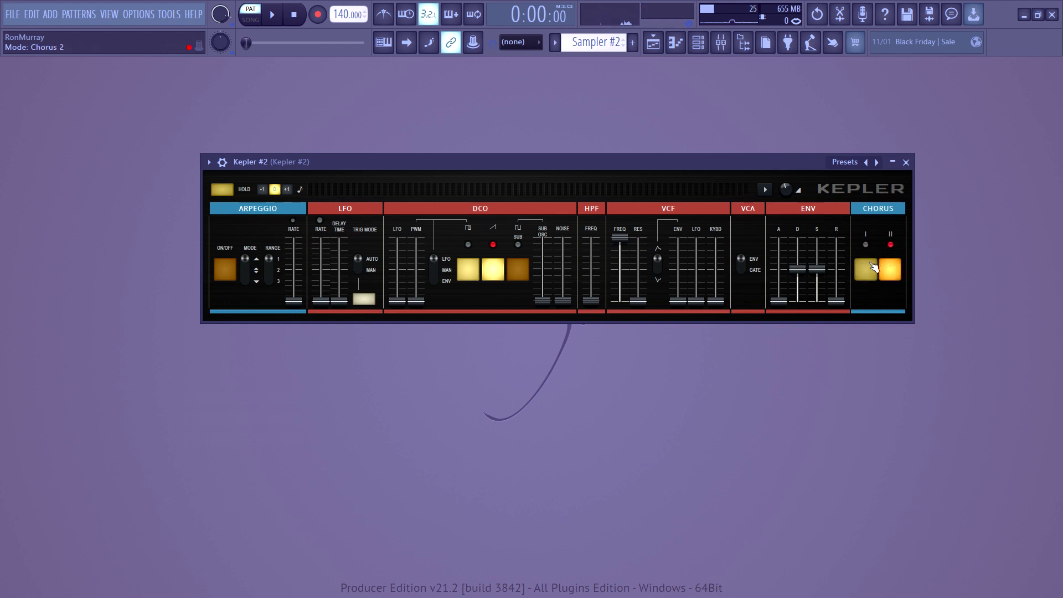
click(864, 271)
click(886, 270)
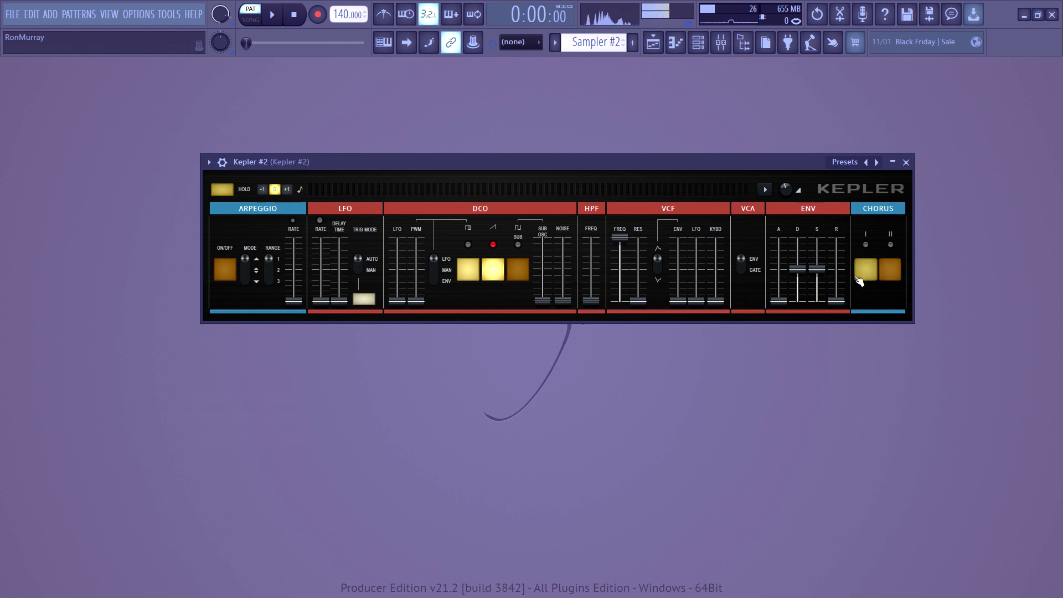
click(868, 271)
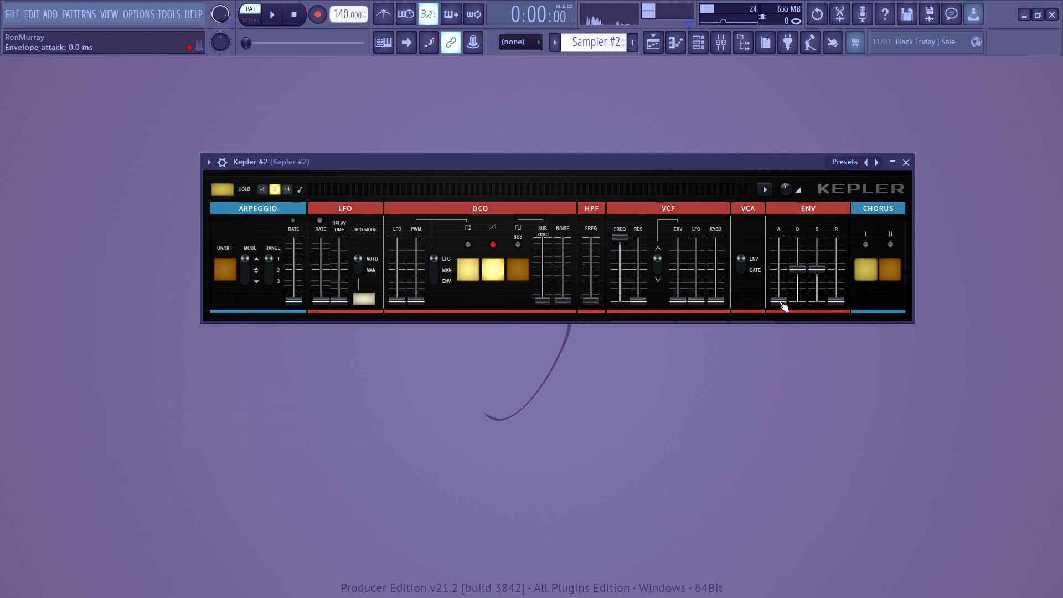
Step: Adjust the Kepler #2 envelope attack, then set the release to about 59.5 ms
drag(783, 305, 825, 278)
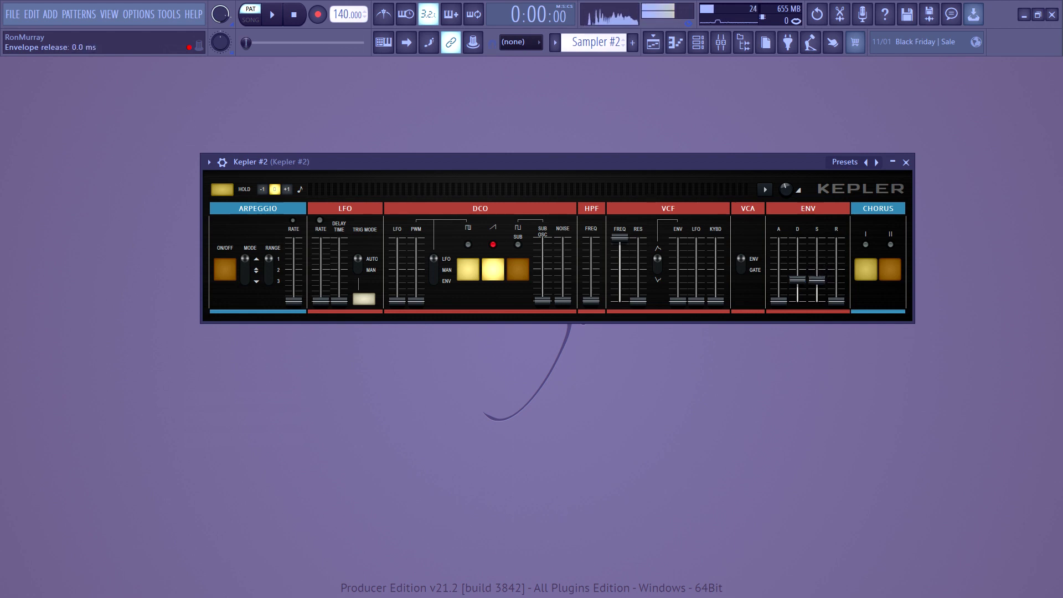
drag(836, 301, 804, 273)
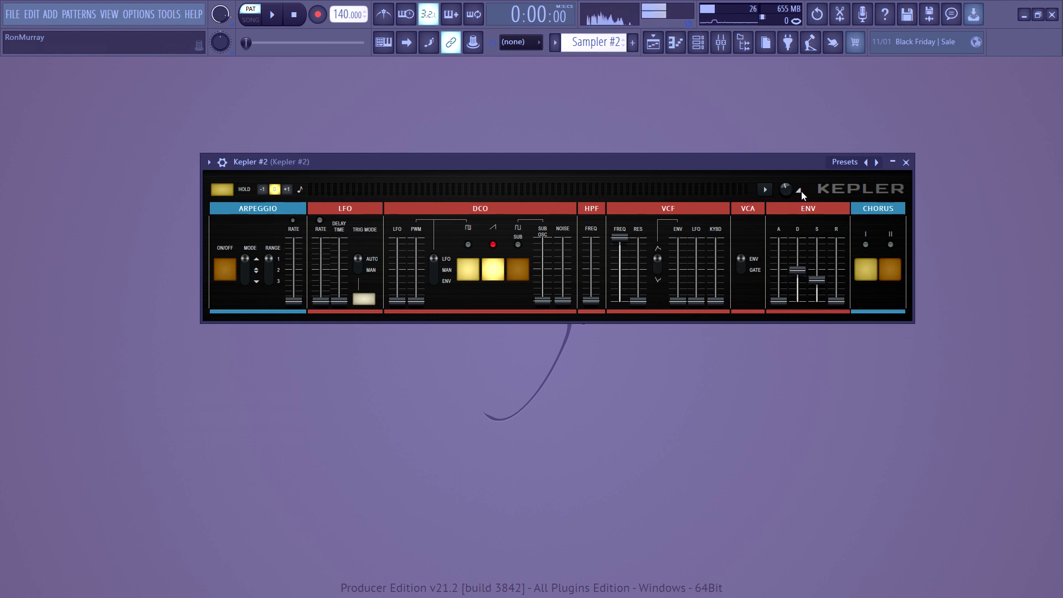
Step: Lower Kepler's volume to about -7 dB, toggle VCA to GATE and back to ENV
drag(786, 189, 786, 194)
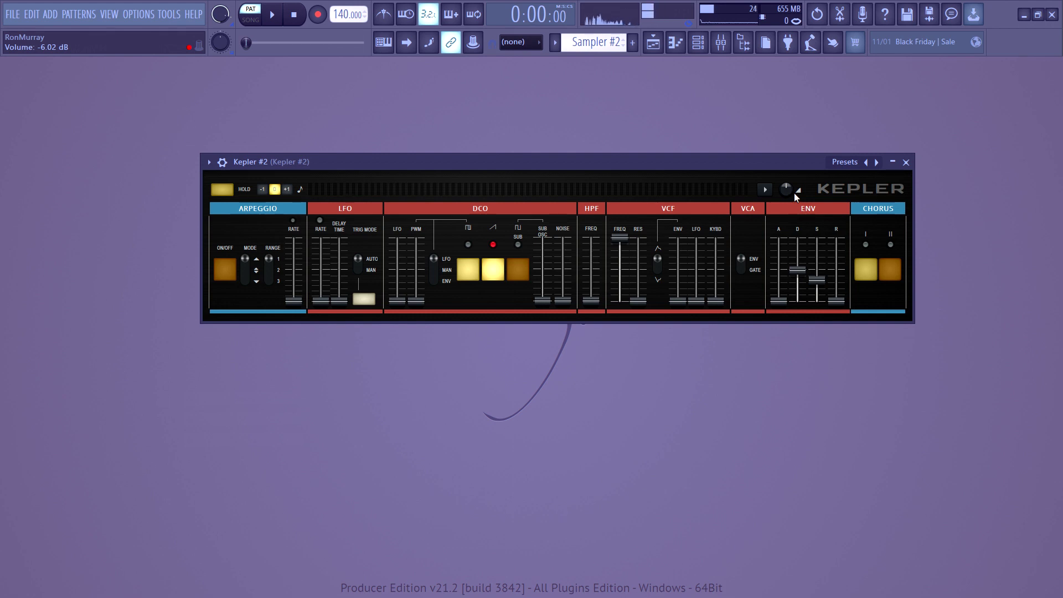
click(742, 264)
click(744, 275)
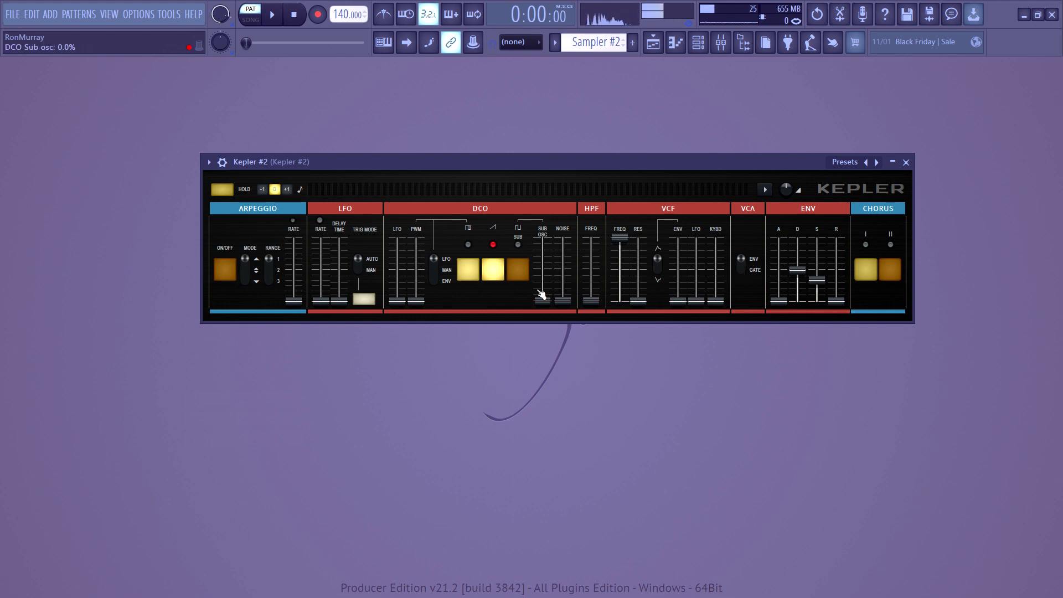
mouse_move(562, 300)
mouse_down()
mouse_move(563, 239)
mouse_move(562, 300)
mouse_up()
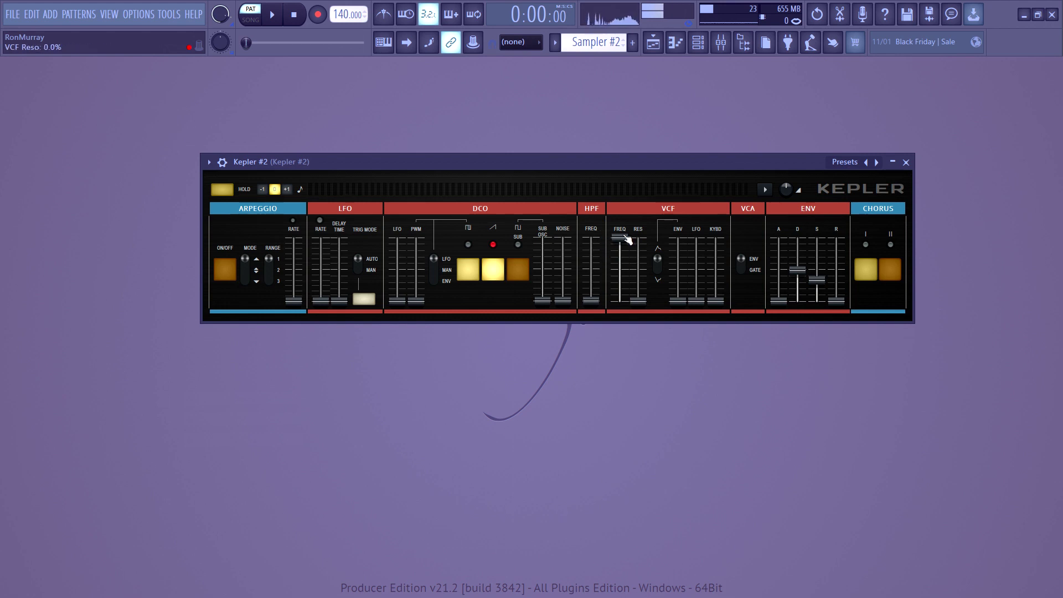
Step: Test high-pass frequency, filter cutoff and about 50% resonance, then reset cutoff and resonance
mouse_move(598, 306)
mouse_down()
mouse_move(599, 260)
mouse_move(599, 304)
mouse_up()
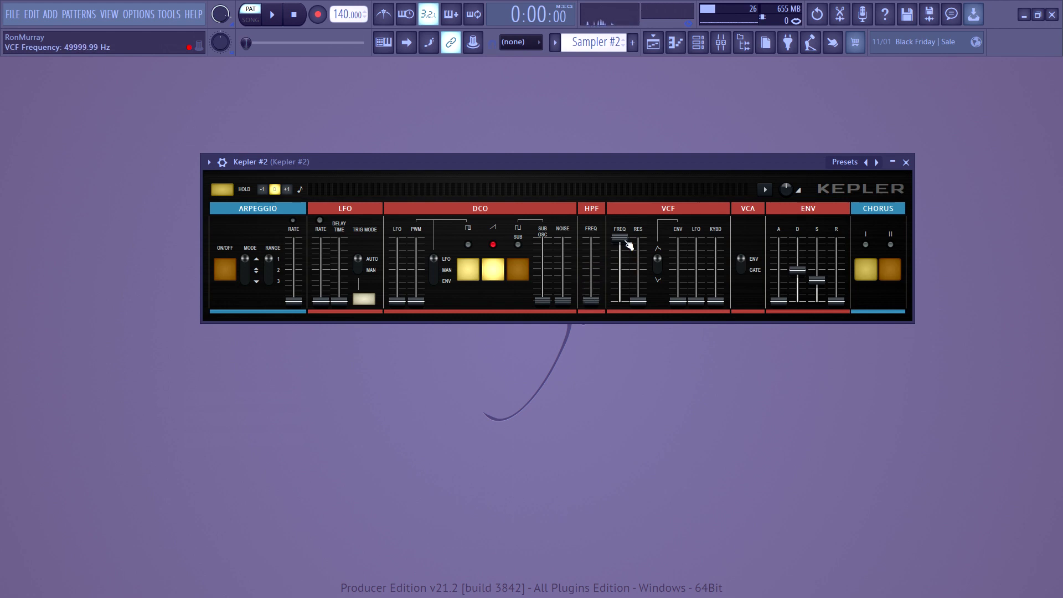
mouse_move(628, 238)
mouse_down()
mouse_move(628, 254)
mouse_move(626, 244)
mouse_up()
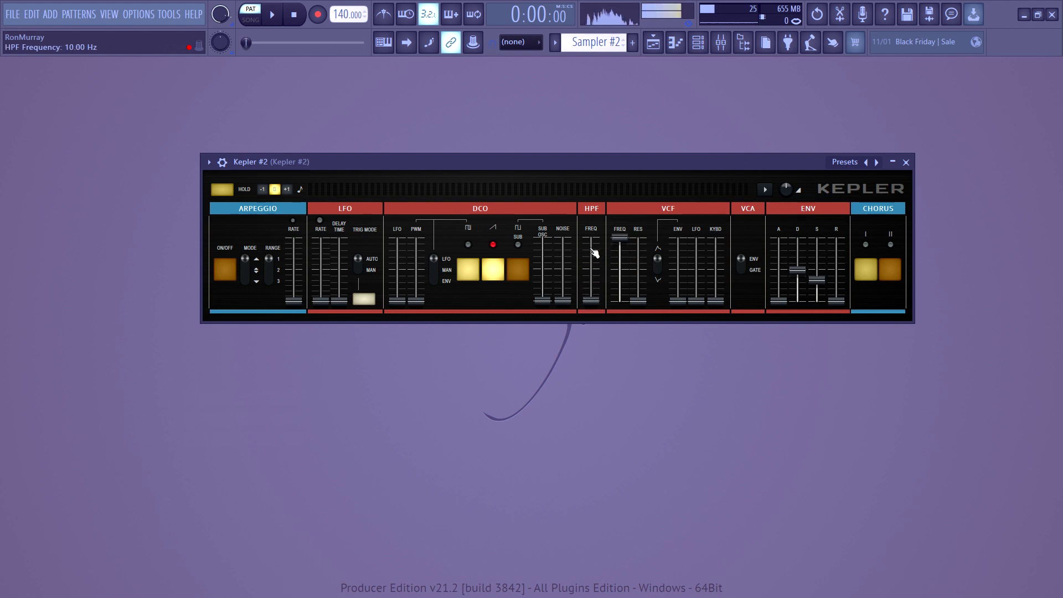
mouse_move(590, 299)
mouse_down()
mouse_move(590, 290)
mouse_move(590, 303)
mouse_up()
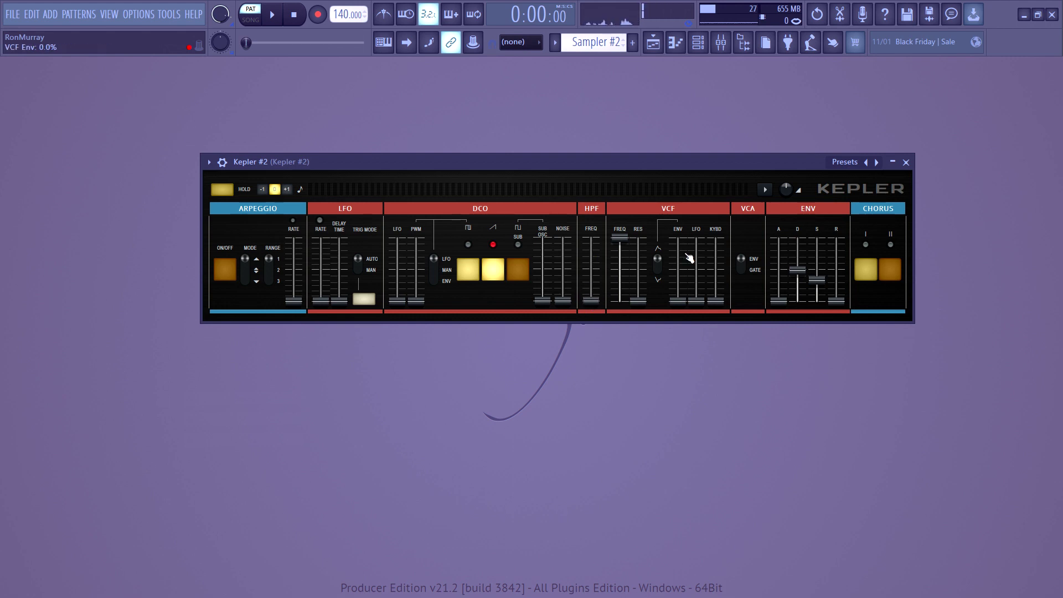
click(620, 237)
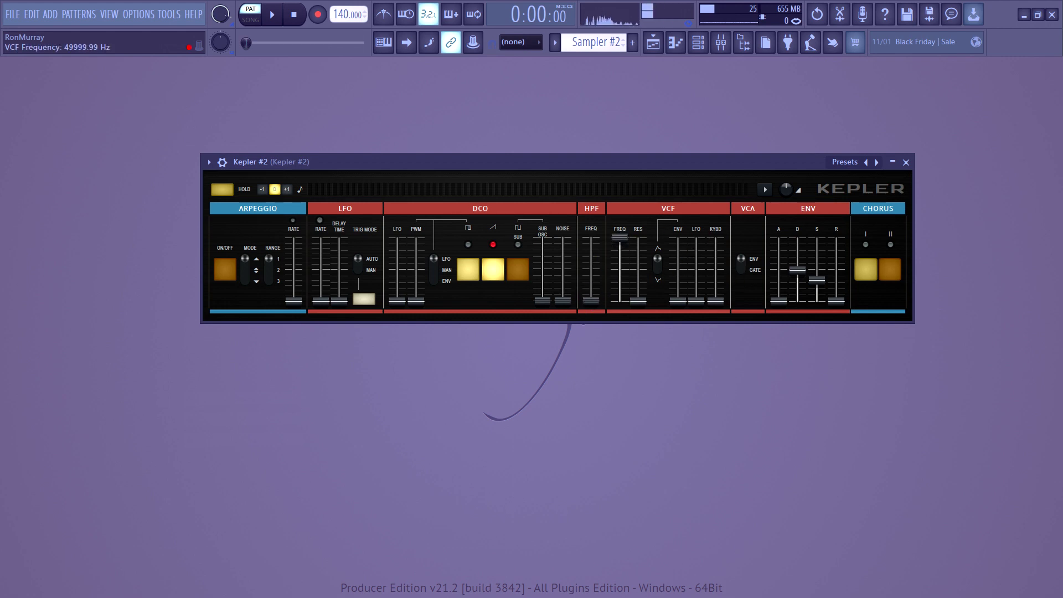
drag(640, 302, 642, 276)
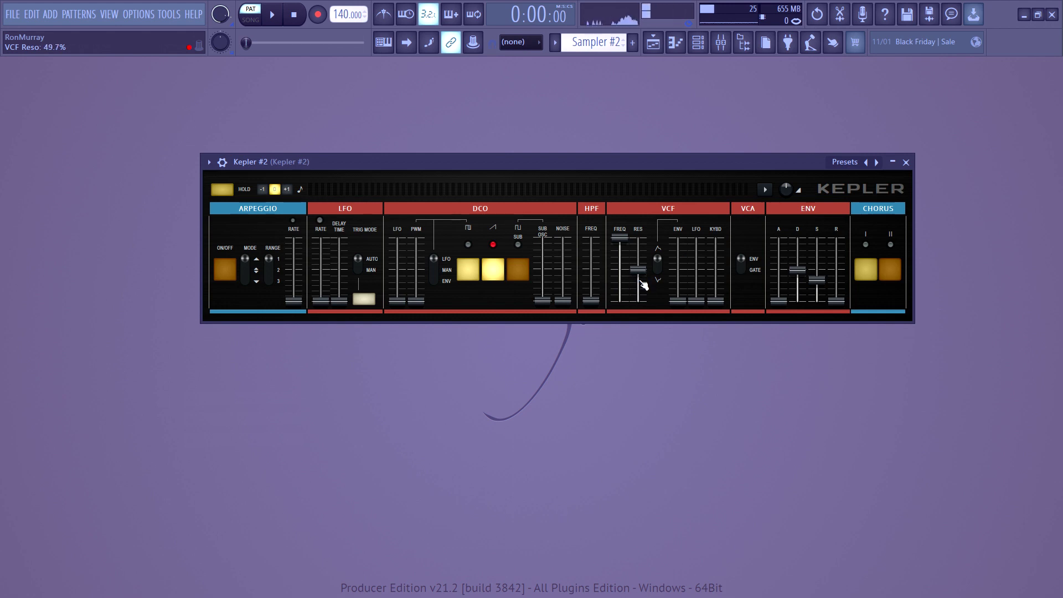
drag(625, 238, 627, 253)
alt+click(624, 251)
alt+click(636, 284)
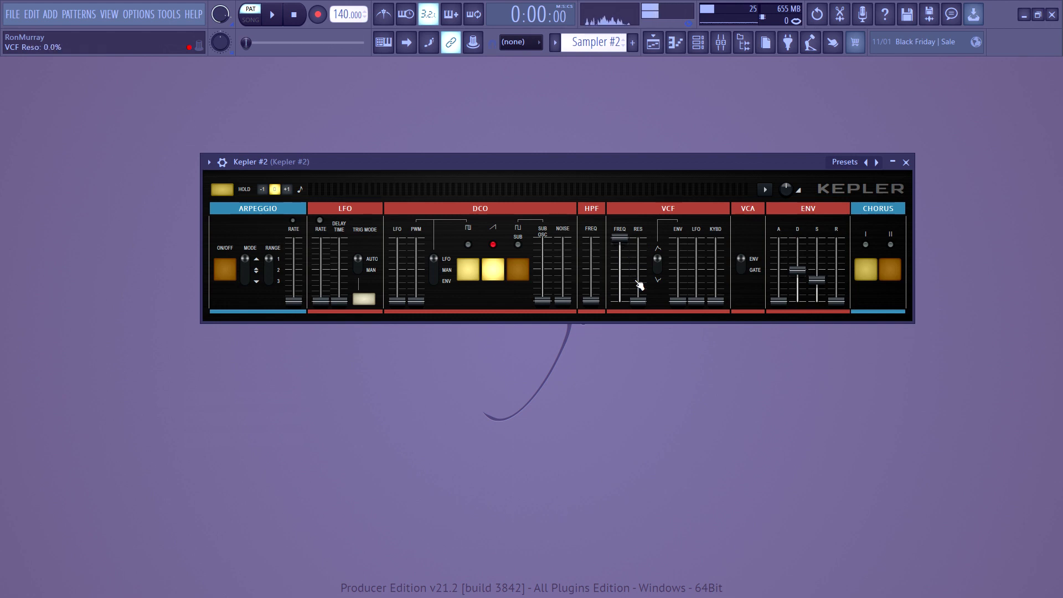
Step: Flip VCF polarity to NEG, try envelope, LFO (2.84 Hz) and keyboard filter modulation, then remove them
drag(661, 263, 665, 270)
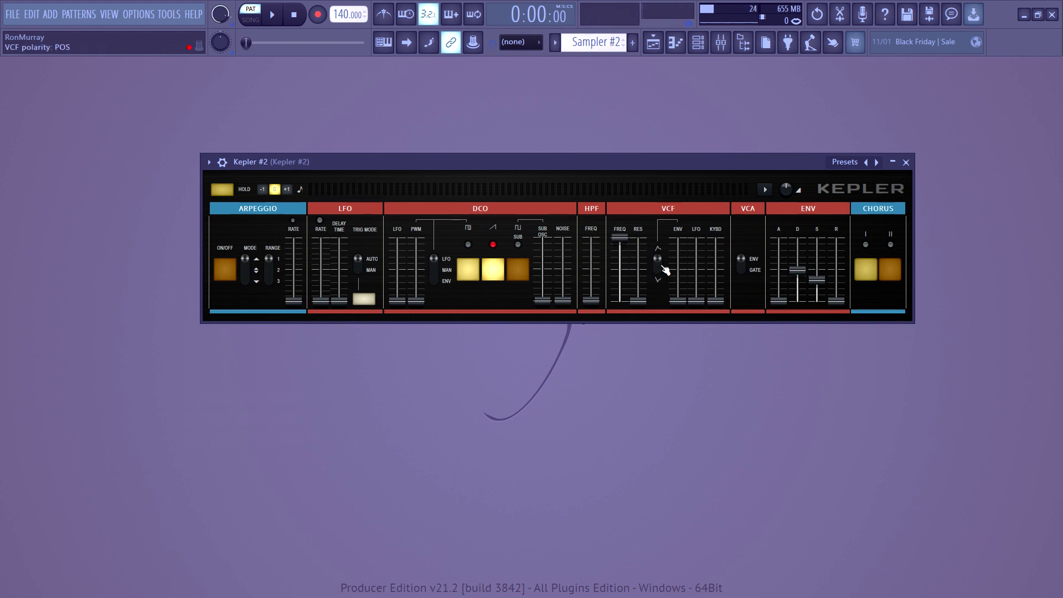
click(665, 270)
drag(682, 302, 682, 254)
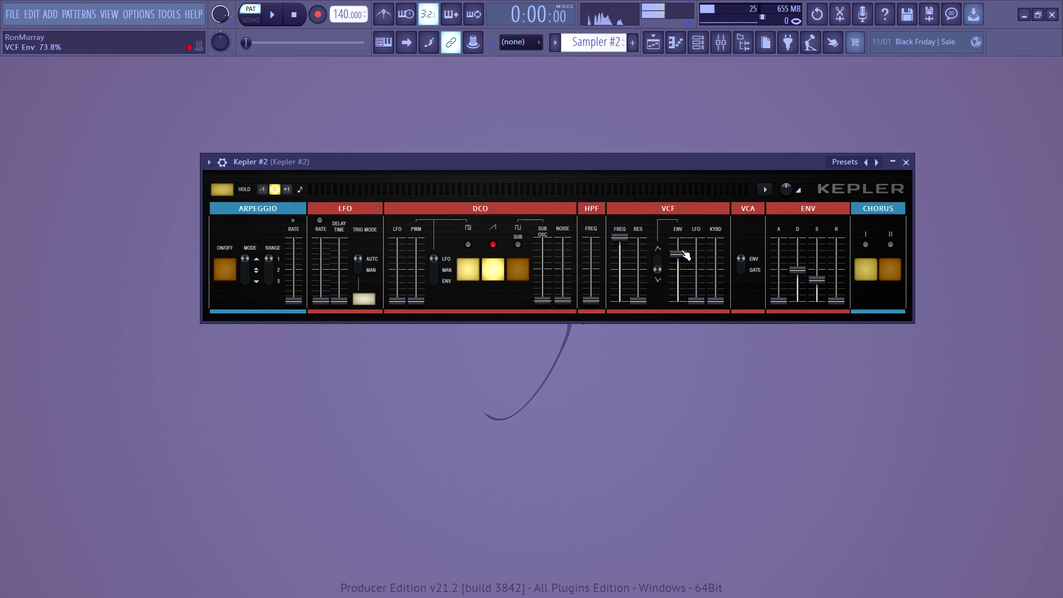
mouse_move(685, 254)
mouse_down()
mouse_move(697, 285)
mouse_move(696, 256)
mouse_up()
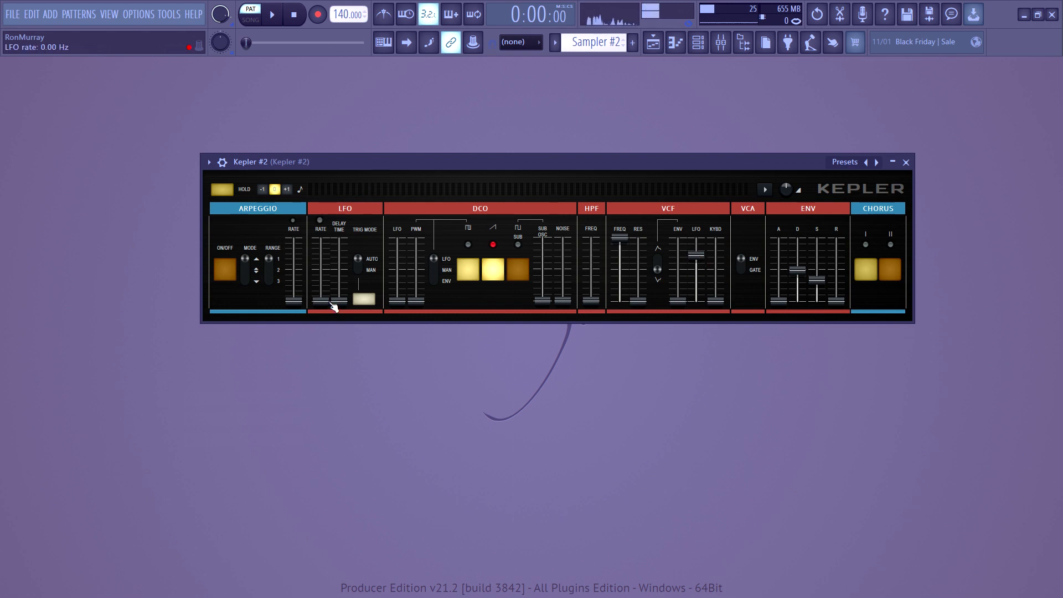
mouse_move(321, 301)
mouse_down()
mouse_move(327, 272)
mouse_move(323, 300)
mouse_up()
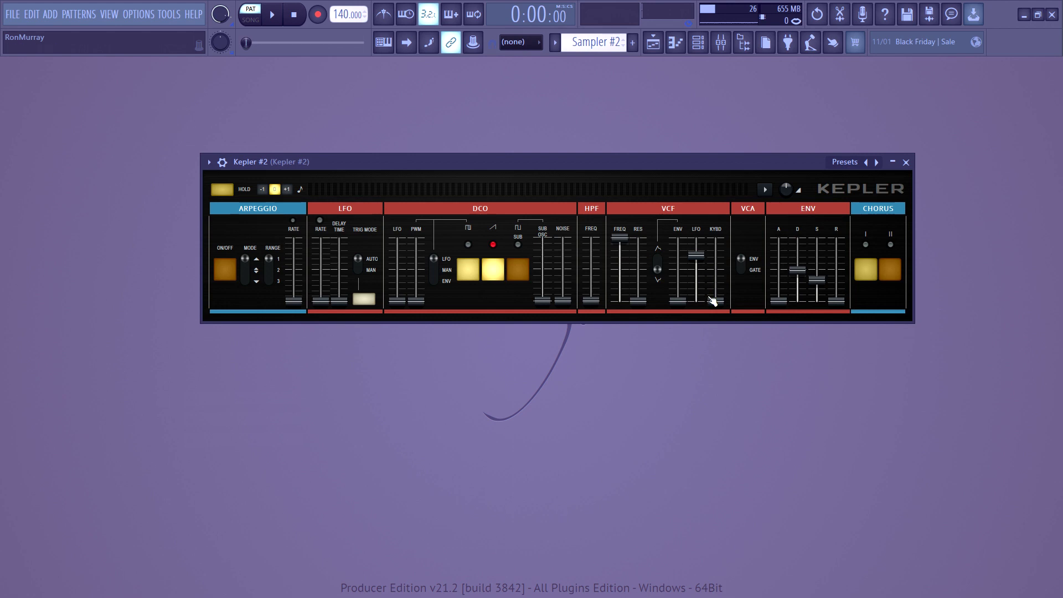
mouse_move(712, 301)
mouse_down()
mouse_move(719, 262)
mouse_move(718, 306)
mouse_up()
drag(697, 256, 697, 303)
Step: Turn on the sub waveform, try sub and noise at 100%, then zero the sub and switch it off
click(523, 272)
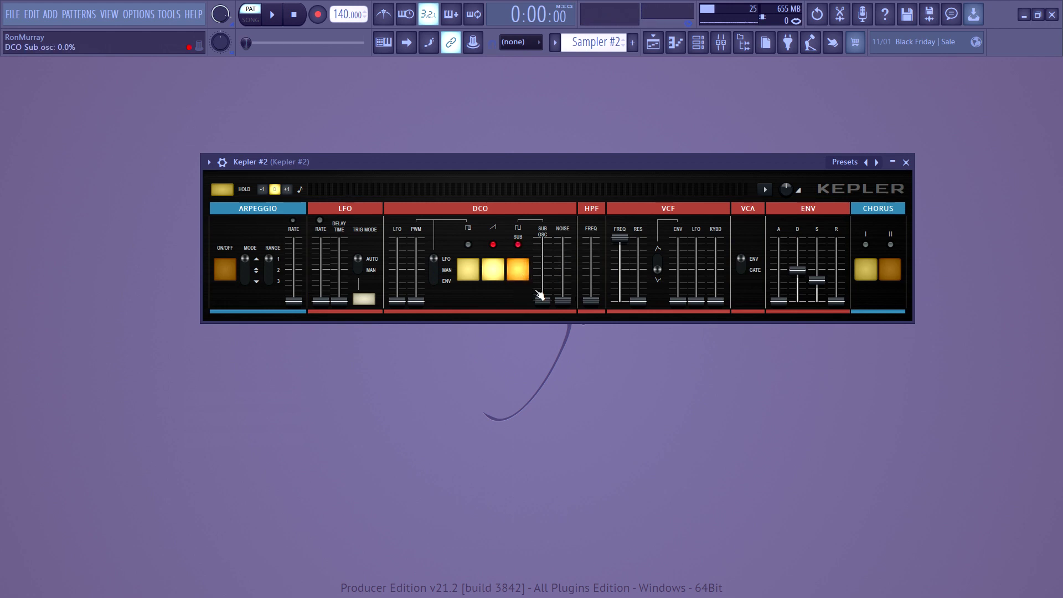
drag(539, 305, 542, 235)
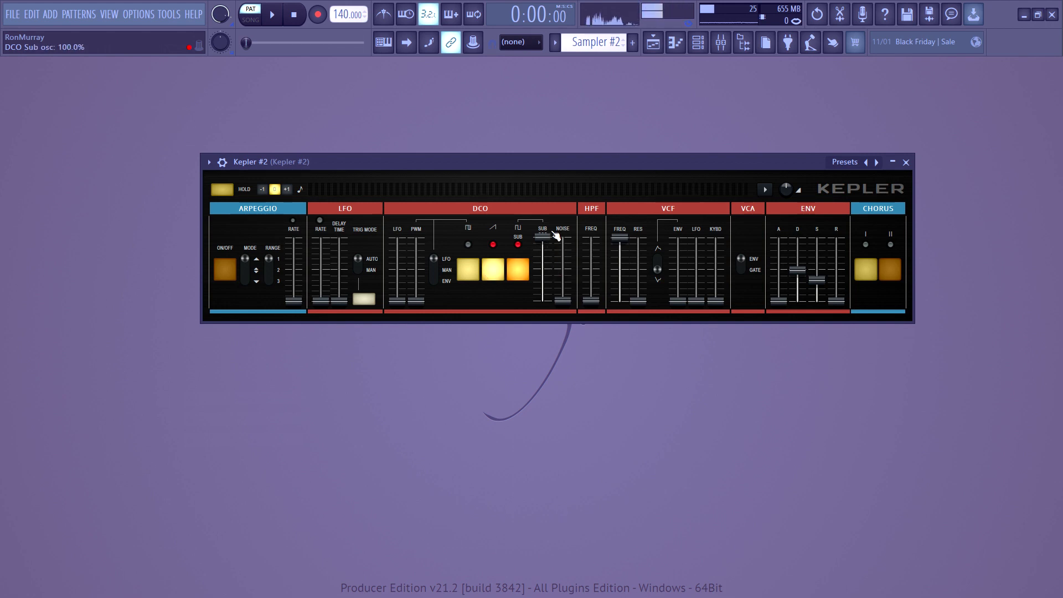
mouse_move(564, 299)
mouse_down()
mouse_move(563, 249)
mouse_move(543, 300)
mouse_up()
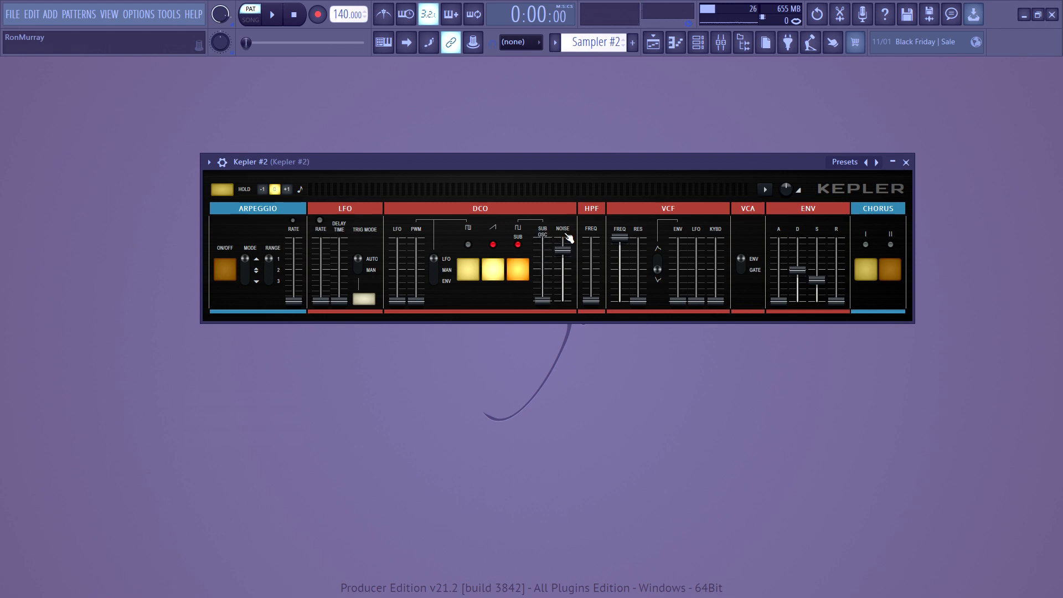
drag(563, 249, 544, 239)
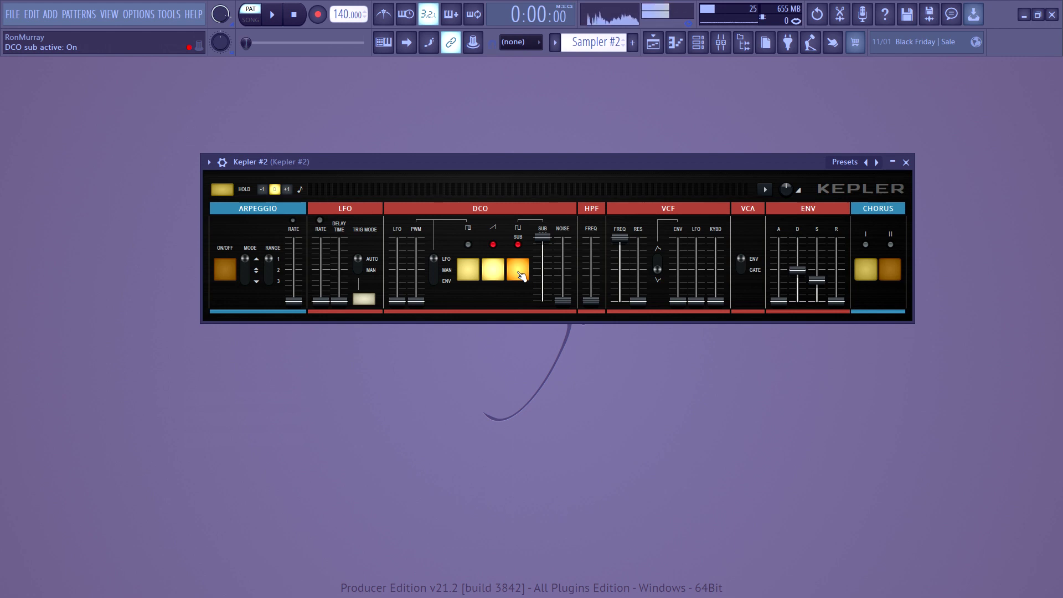
drag(544, 237, 545, 305)
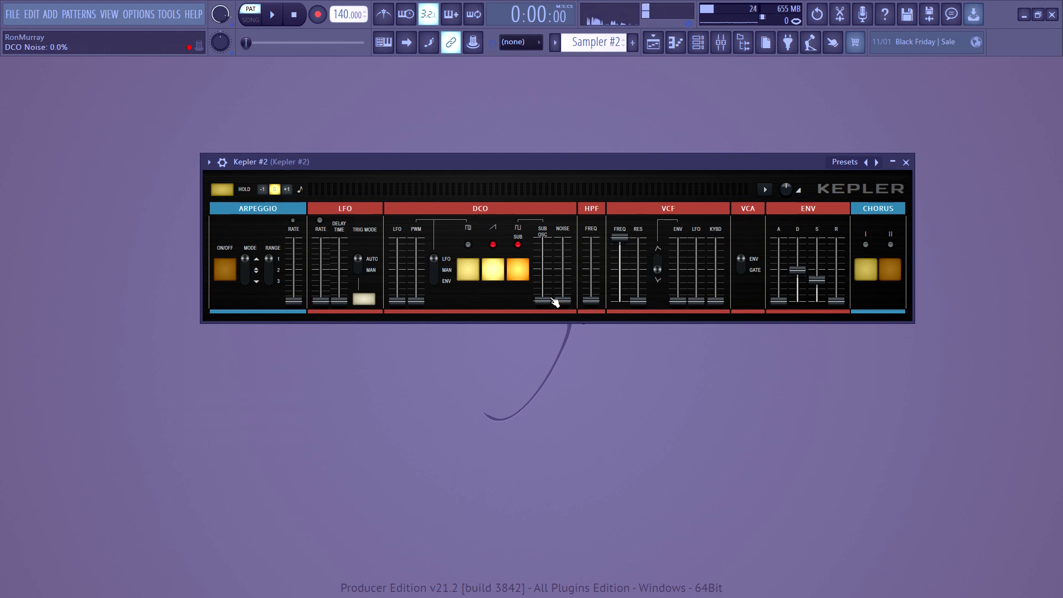
drag(569, 301, 572, 242)
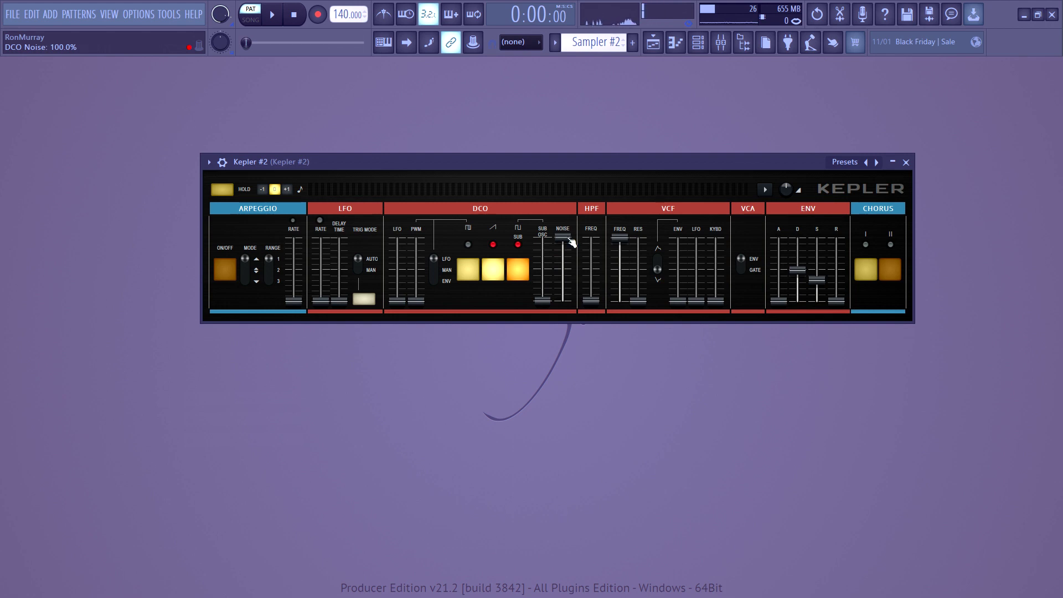
click(517, 269)
Step: Enable the pulse waveform and try pulse width at 79%, manual, then envelope control
click(466, 273)
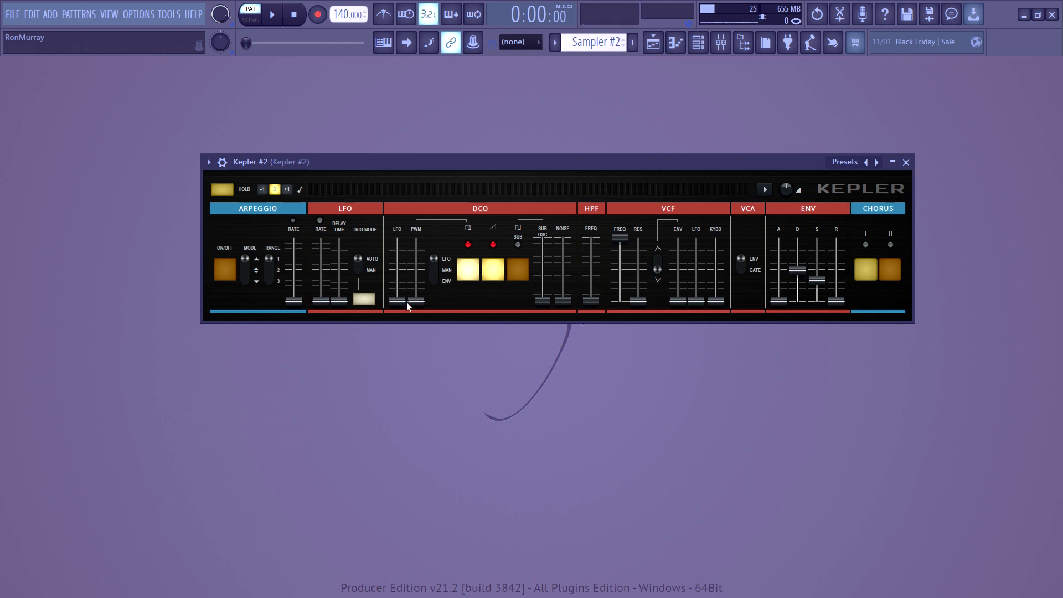
drag(416, 300, 416, 250)
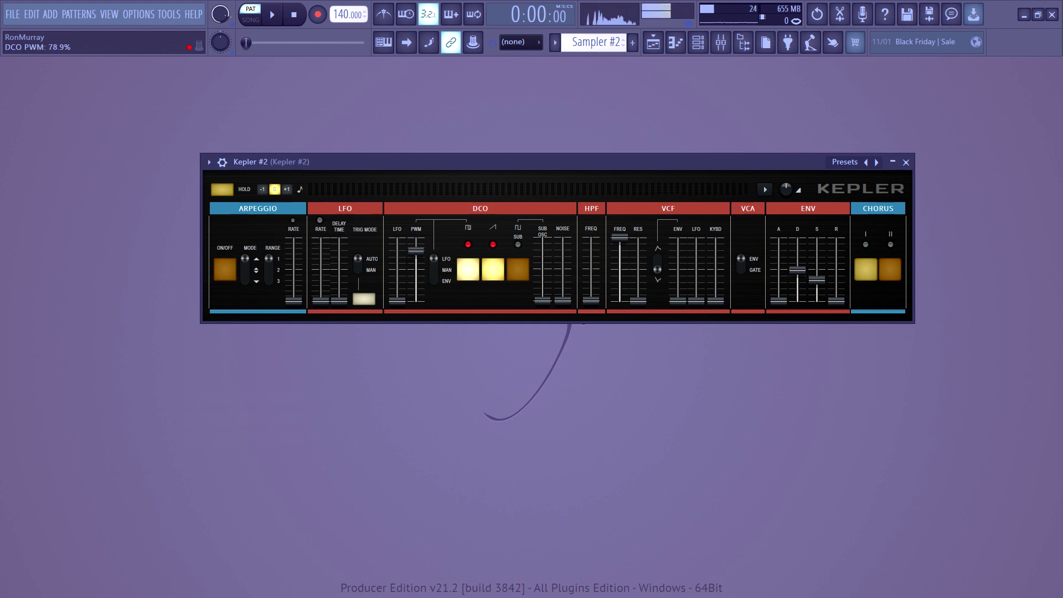
drag(417, 250, 416, 300)
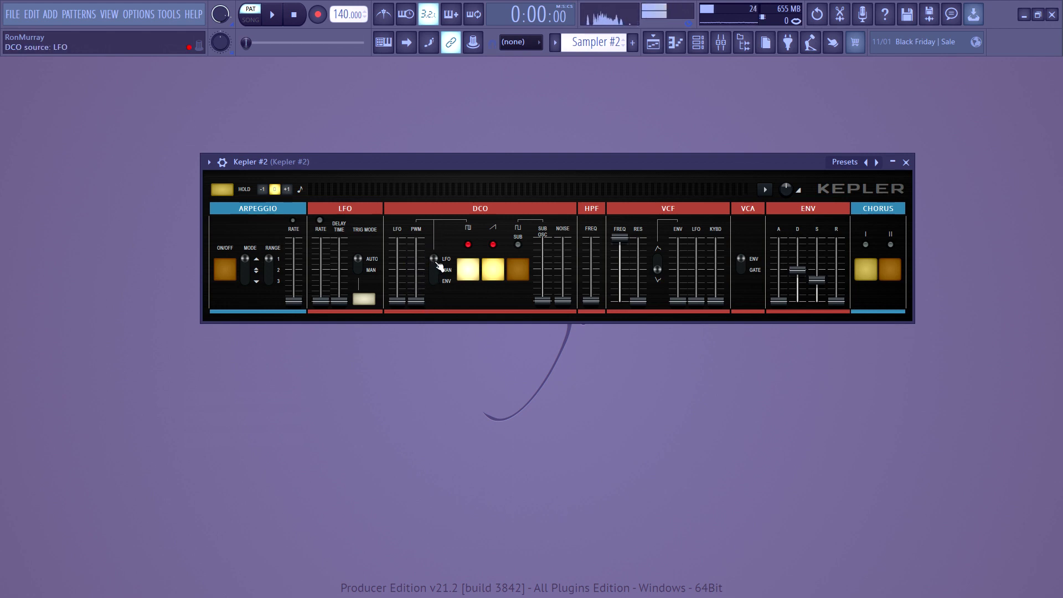
drag(439, 266, 440, 272)
drag(416, 297, 416, 265)
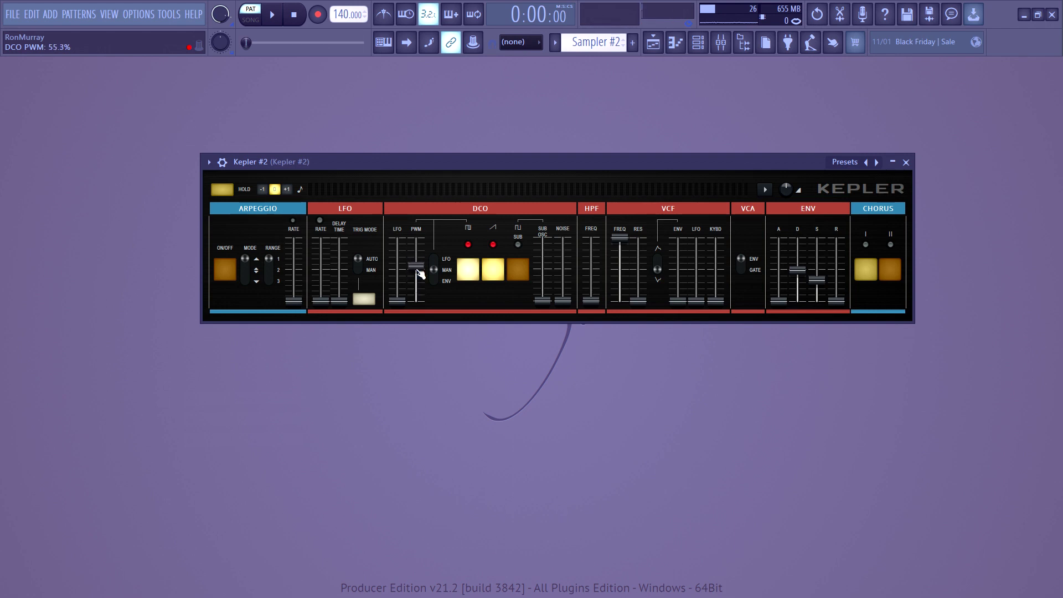
click(453, 283)
Step: Raise the oscillator's LFO modulation to about 88.6%, then nudge it further
scroll(417, 282, down, 5)
drag(404, 301, 397, 253)
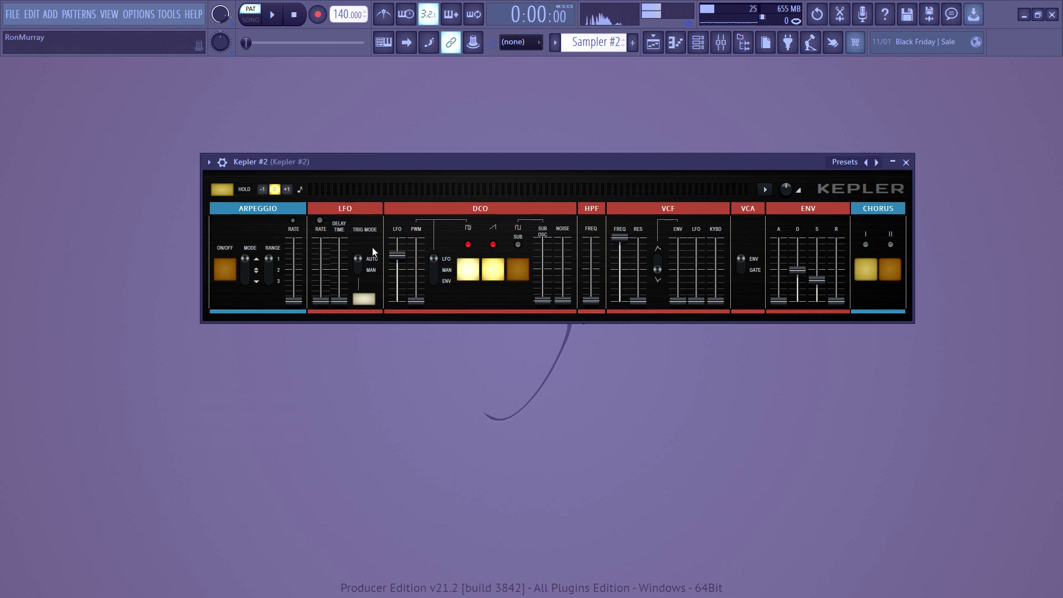
drag(397, 253, 402, 250)
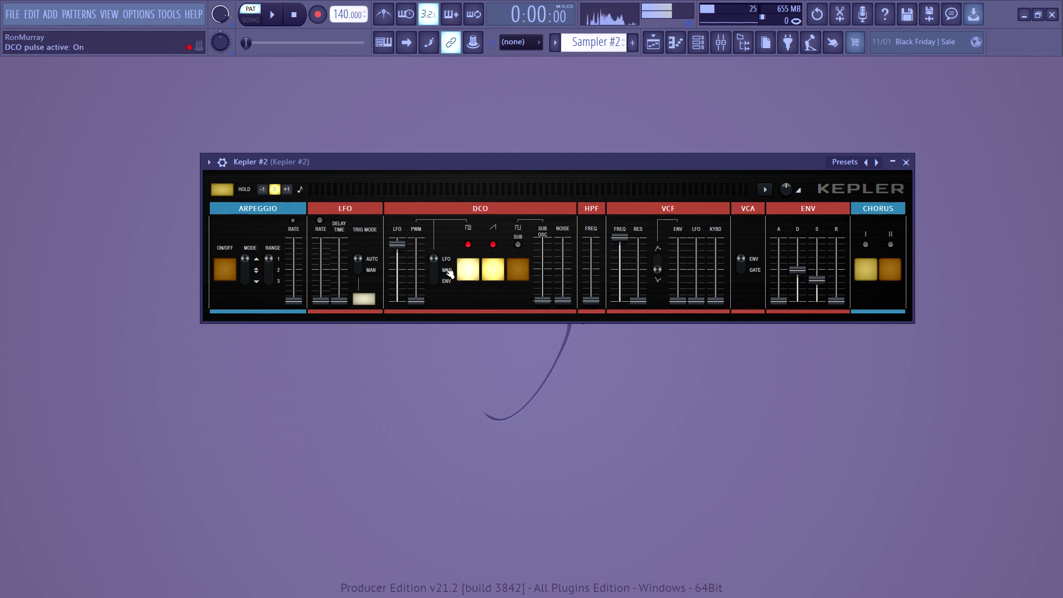
drag(397, 243, 321, 249)
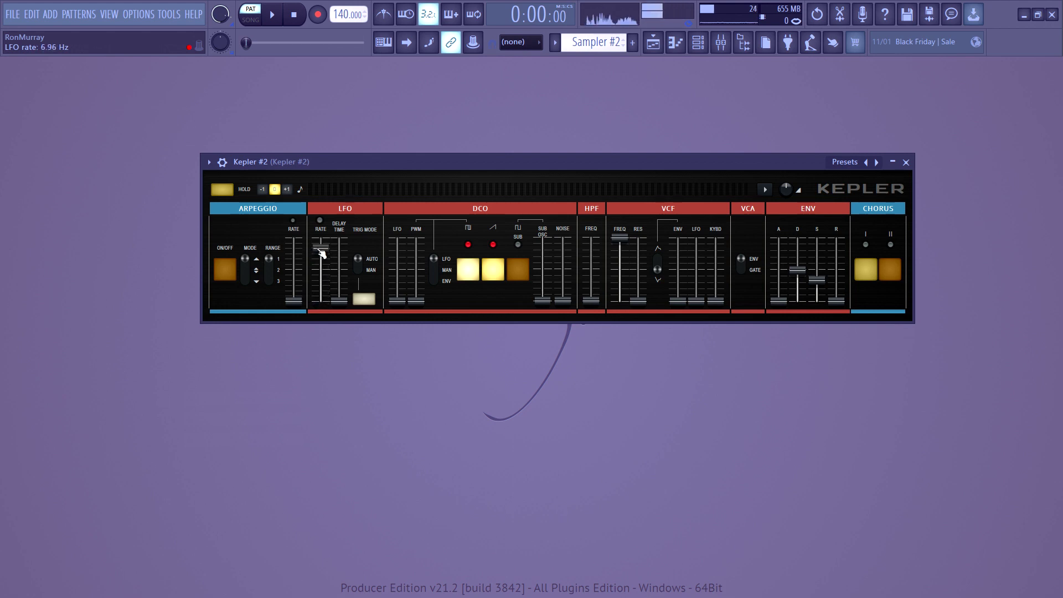
Step: Drop the LFO rate to 0 Hz, toggle tempo sync, and sweep the rate up and down
drag(321, 249, 320, 301)
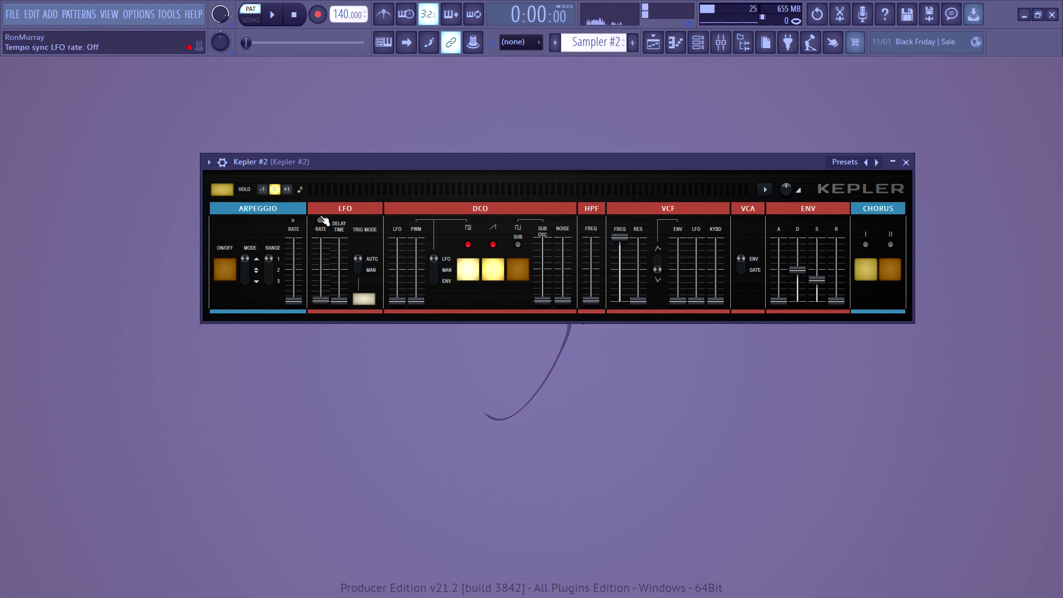
click(293, 221)
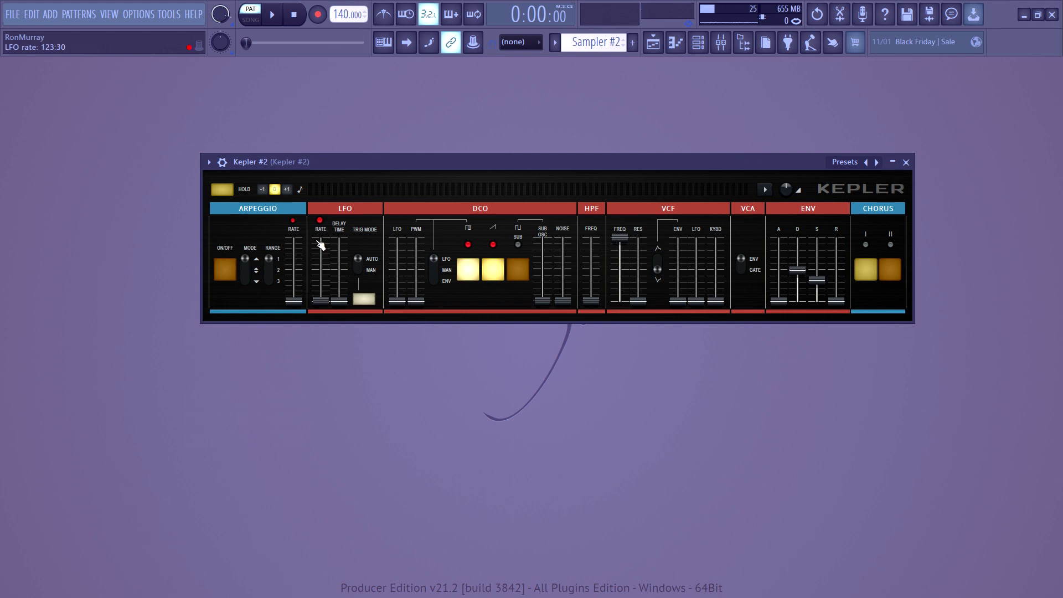
mouse_move(327, 304)
mouse_down()
mouse_move(327, 254)
mouse_move(327, 302)
mouse_move(339, 293)
mouse_move(339, 259)
mouse_move(339, 302)
mouse_up()
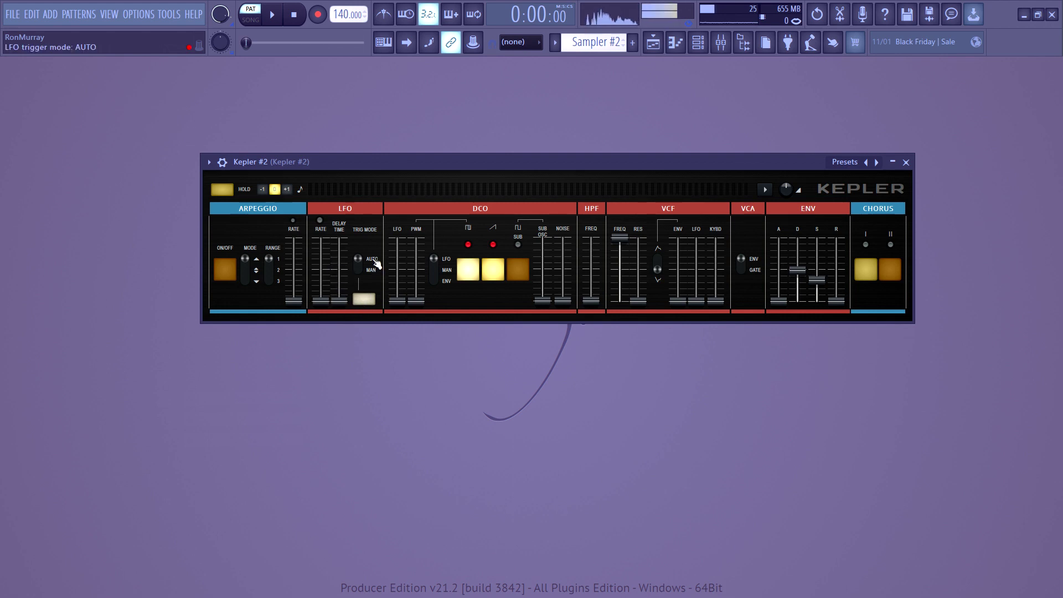
Step: Set LFO trigger to MAN, fire it manually, and try a longer delay before returning to 0.0 ms
click(358, 270)
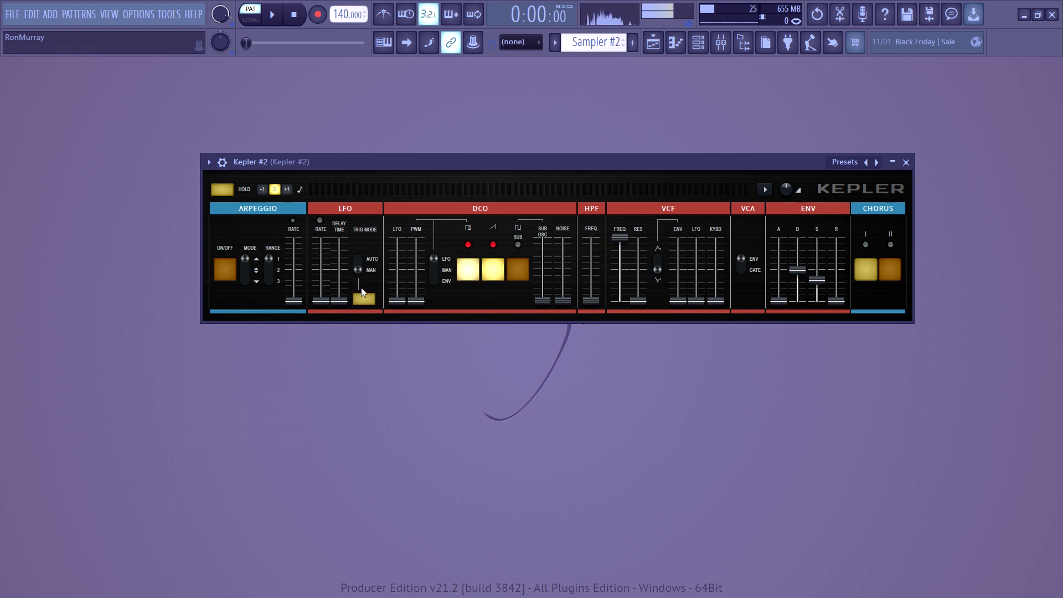
click(361, 262)
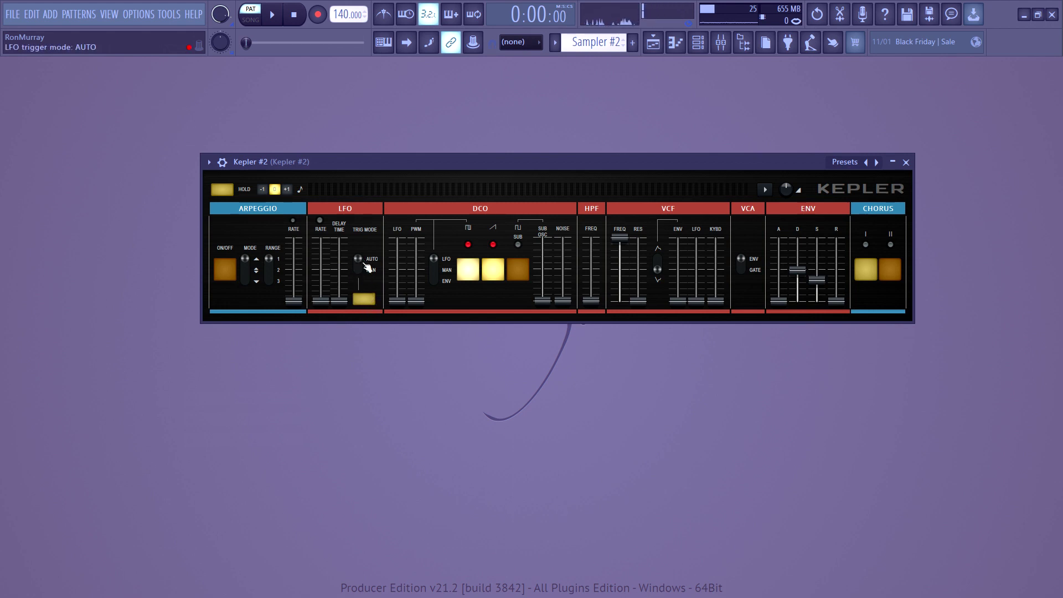
click(363, 299)
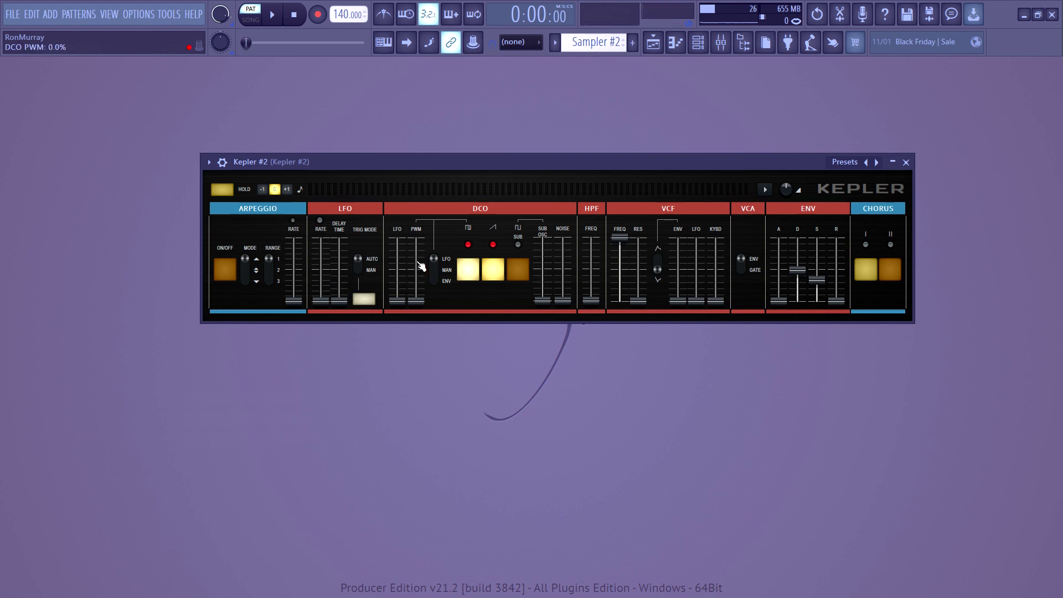
click(360, 269)
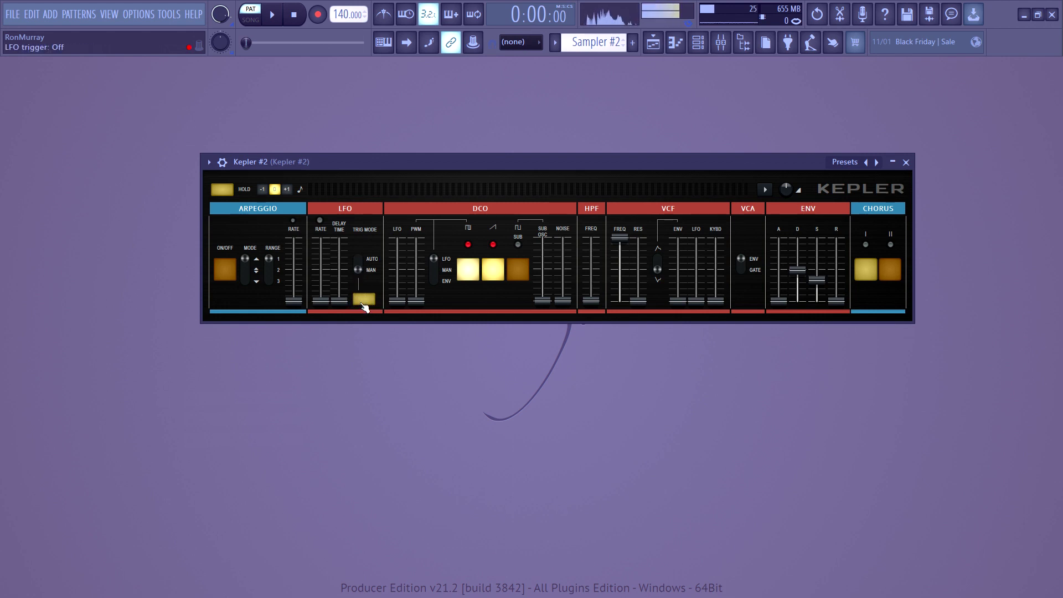
click(363, 300)
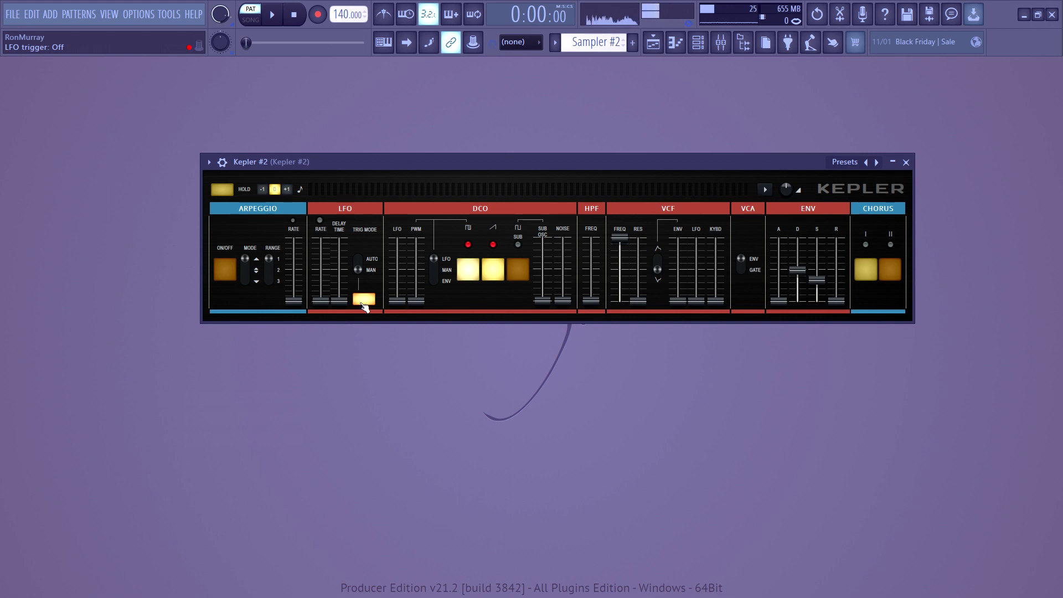
click(364, 305)
drag(339, 299, 339, 272)
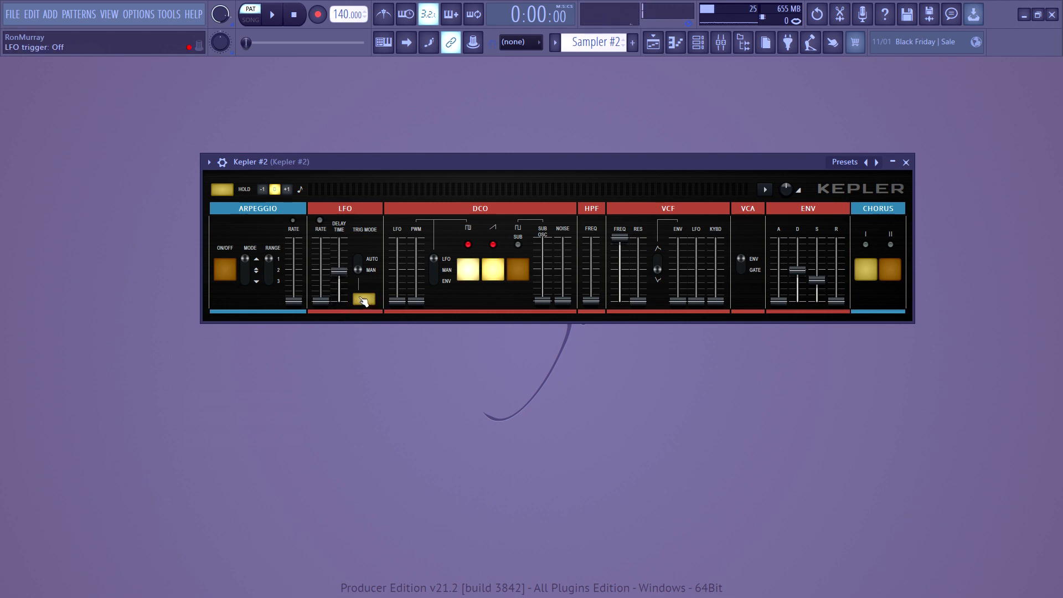
click(364, 300)
drag(340, 271, 347, 306)
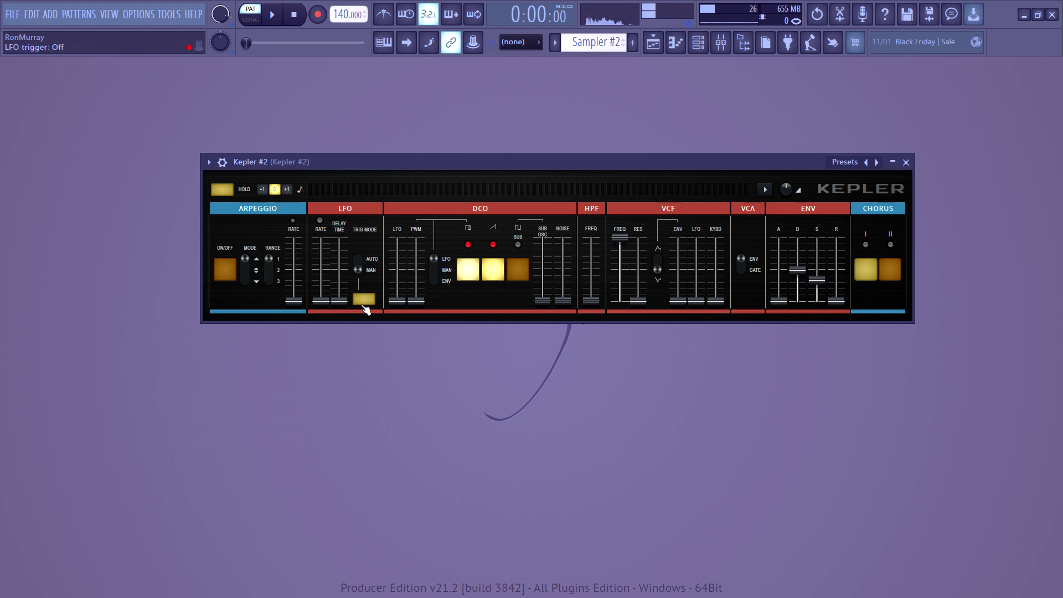
Step: Try a mid-range LFO rate with 100% filter LFO and 9.5% pulse width, then reset to zero
drag(321, 300, 321, 254)
drag(695, 302, 699, 244)
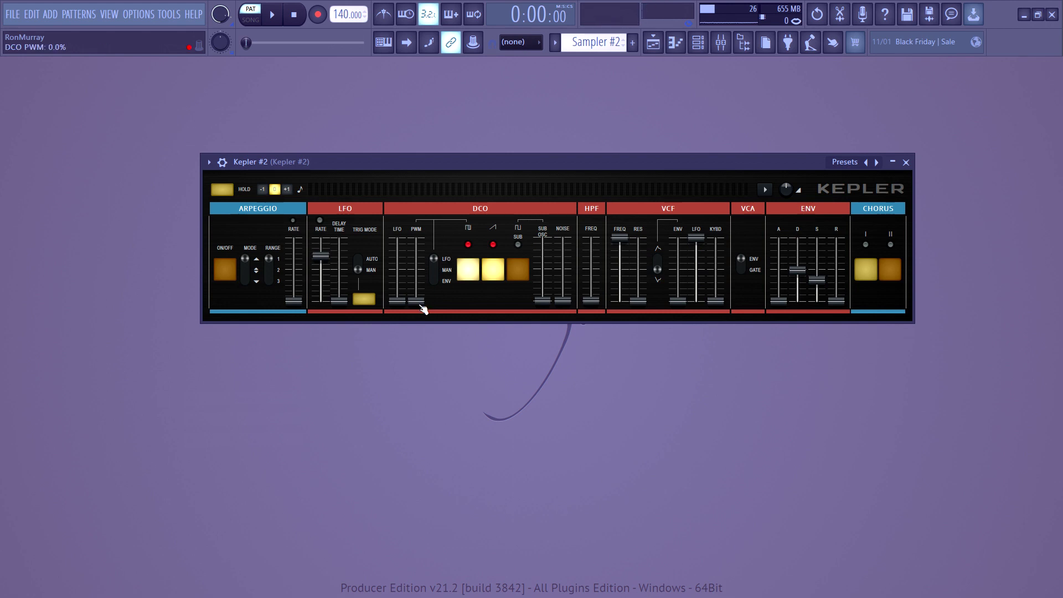
mouse_move(416, 301)
mouse_down()
mouse_move(419, 247)
mouse_move(416, 304)
mouse_up()
drag(706, 227, 698, 304)
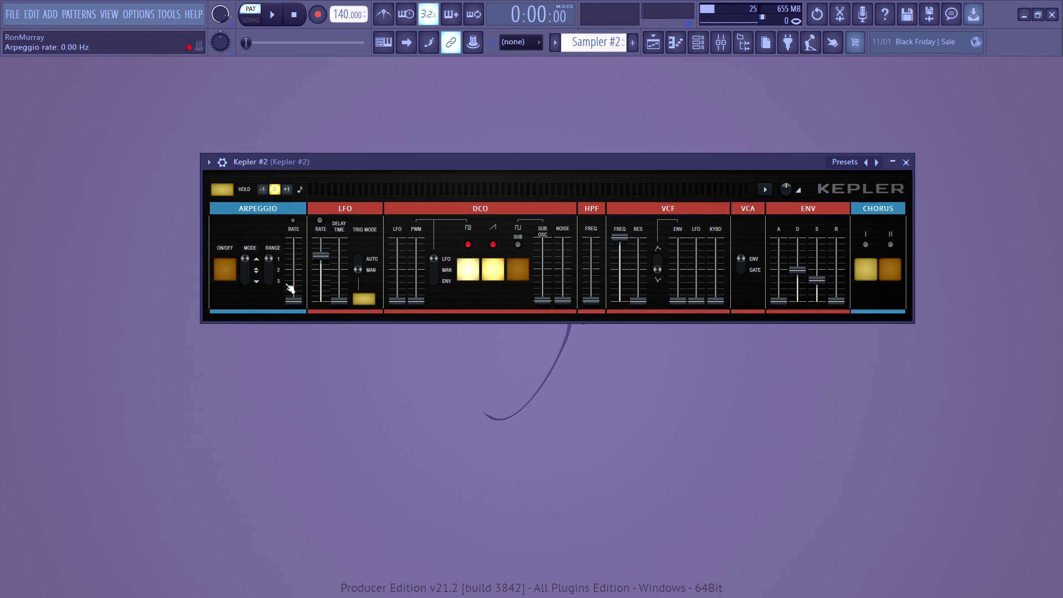
drag(325, 269, 320, 301)
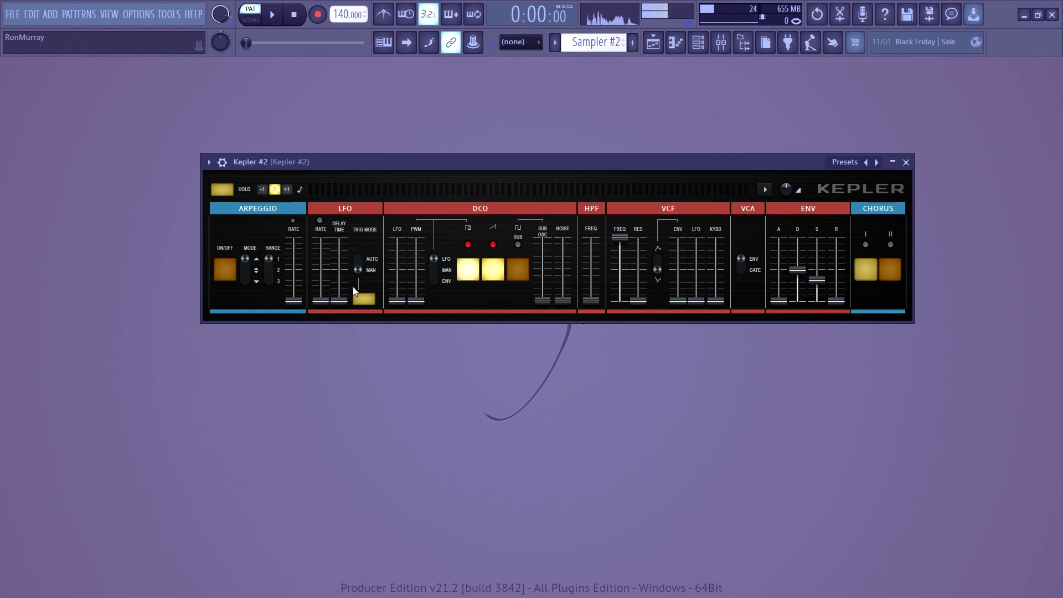
Step: Turn the arpeggiator on and try the UP, UP/DOWN and last direction modes
click(230, 274)
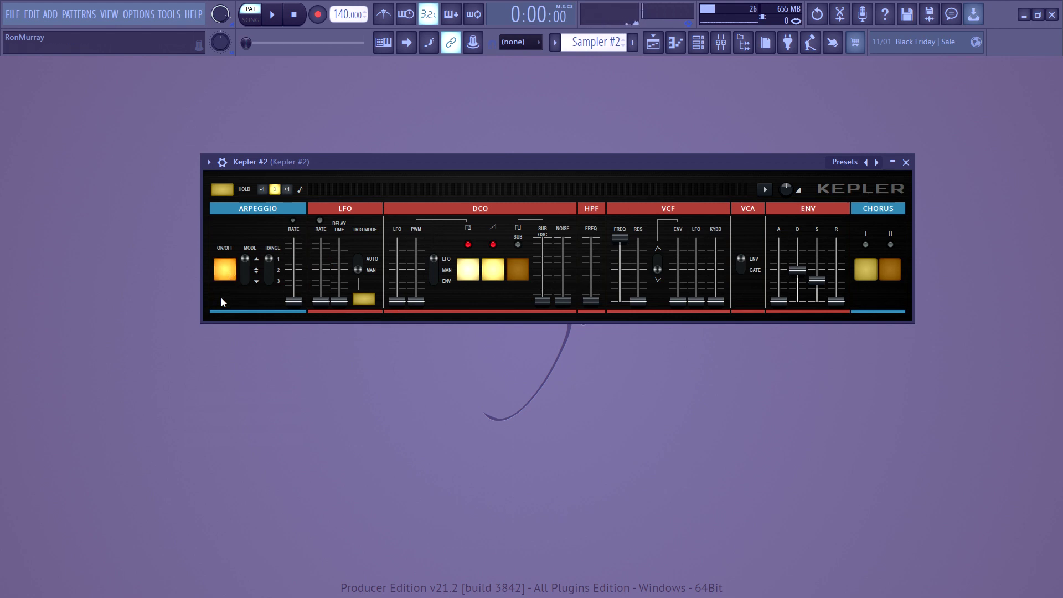
click(244, 271)
click(246, 274)
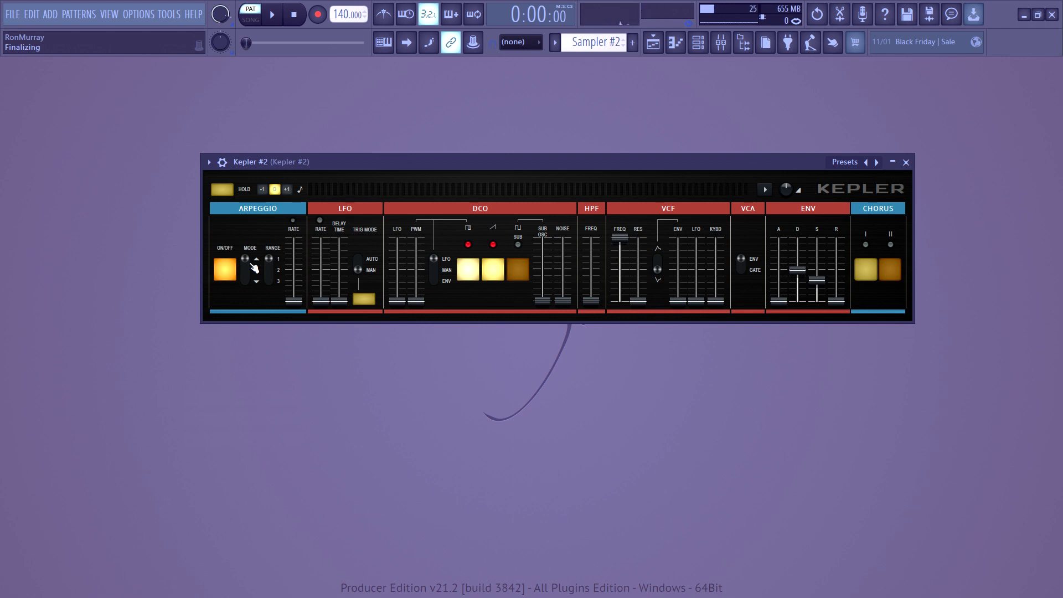
click(244, 270)
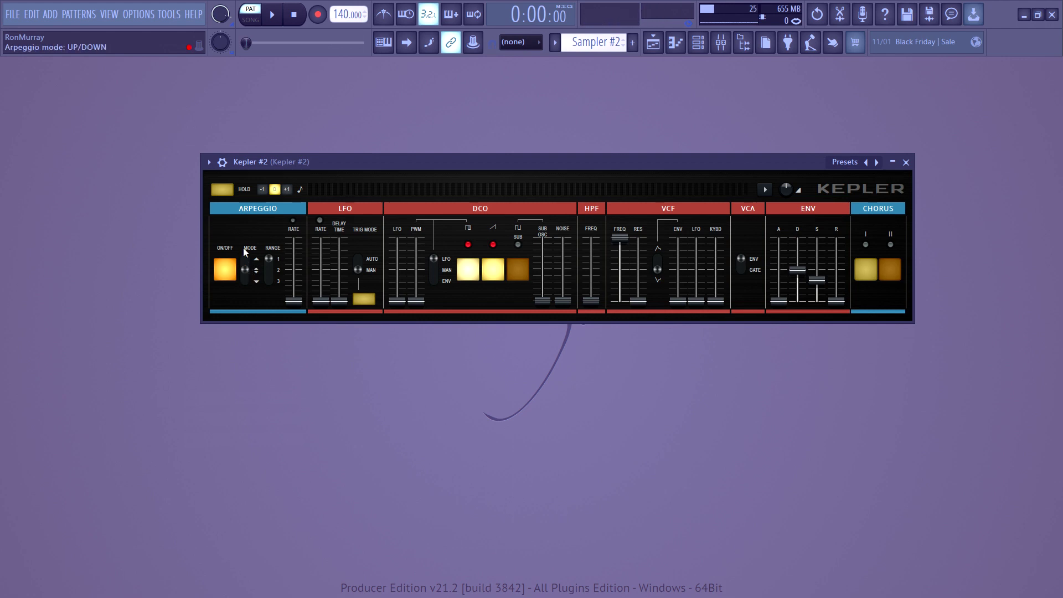
click(244, 282)
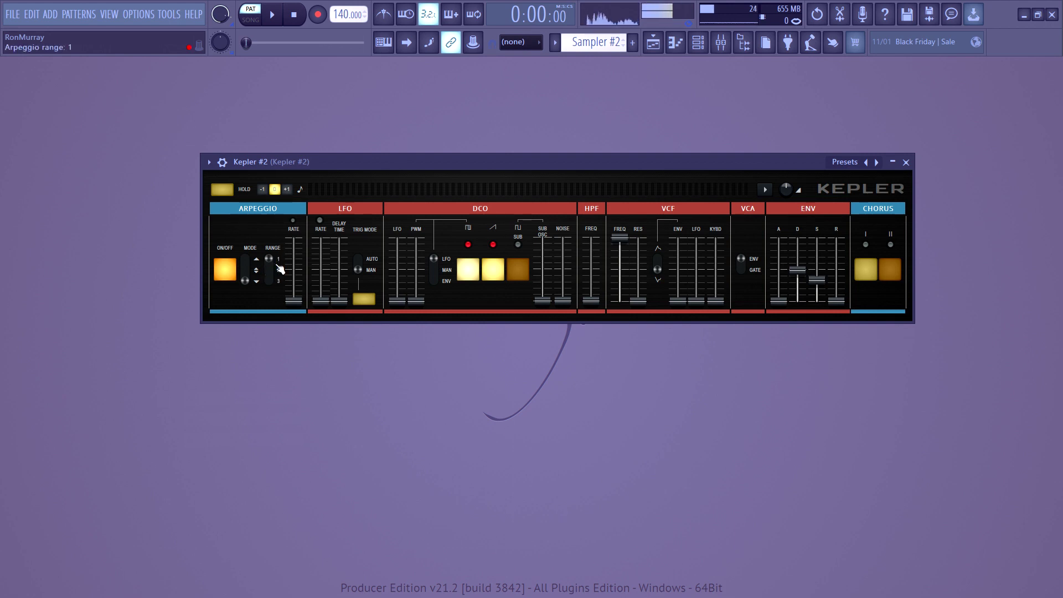
Step: Widen the arpeggio range to 3 octaves, then return it to 1
click(275, 277)
click(275, 288)
click(269, 259)
click(245, 270)
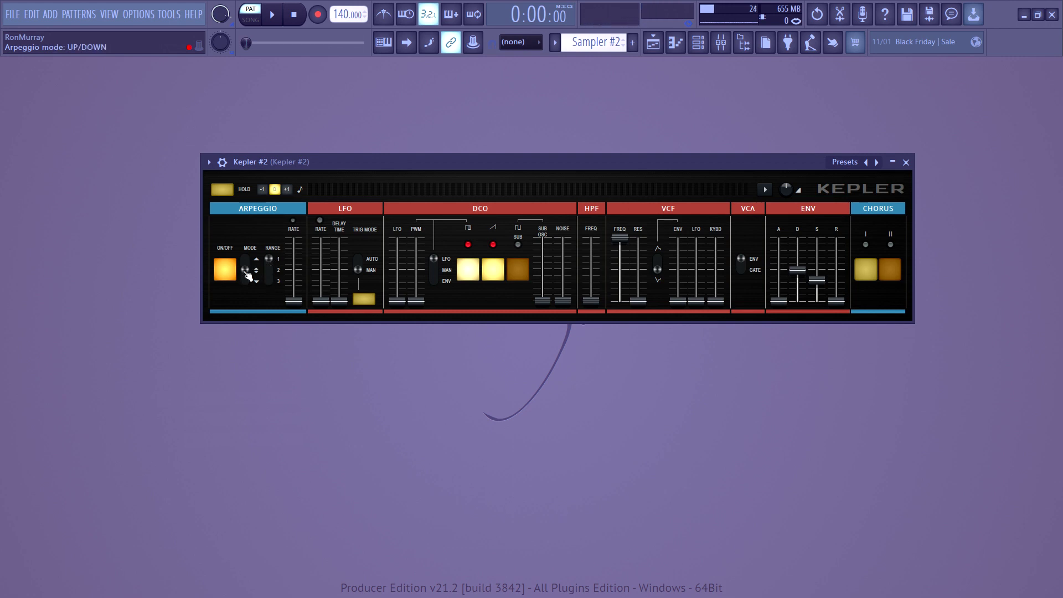
click(245, 259)
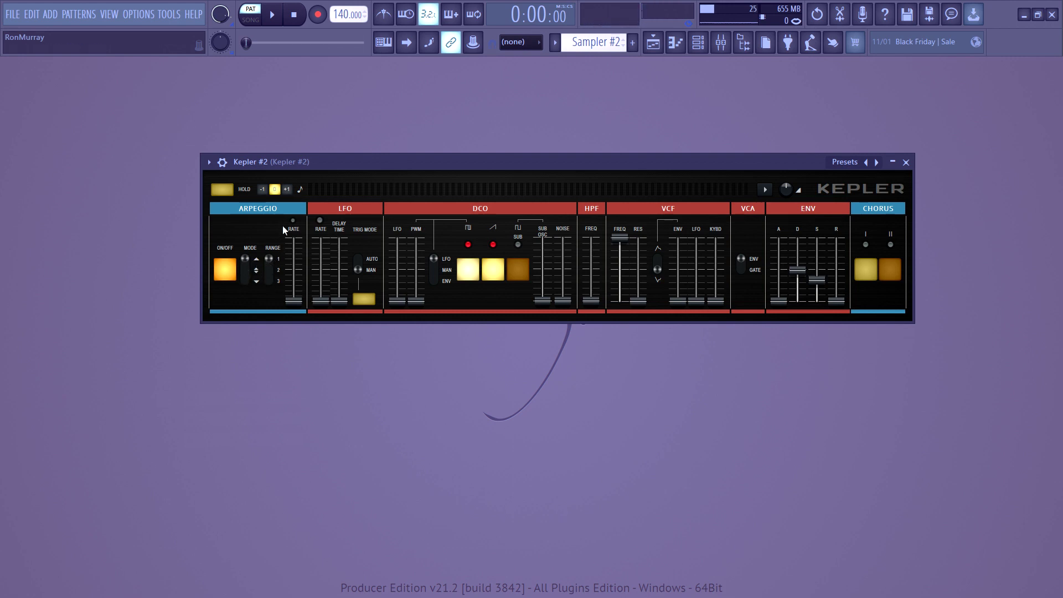
Step: Enable note hold and try octaves -1, 0 and +1, ending at -1
click(223, 190)
click(263, 189)
click(276, 190)
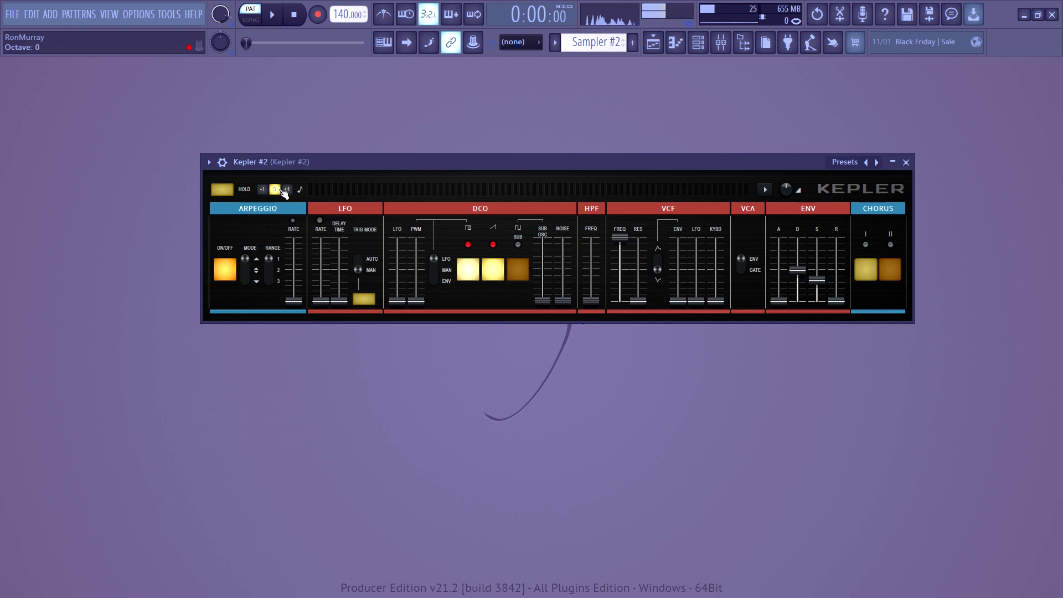
click(288, 189)
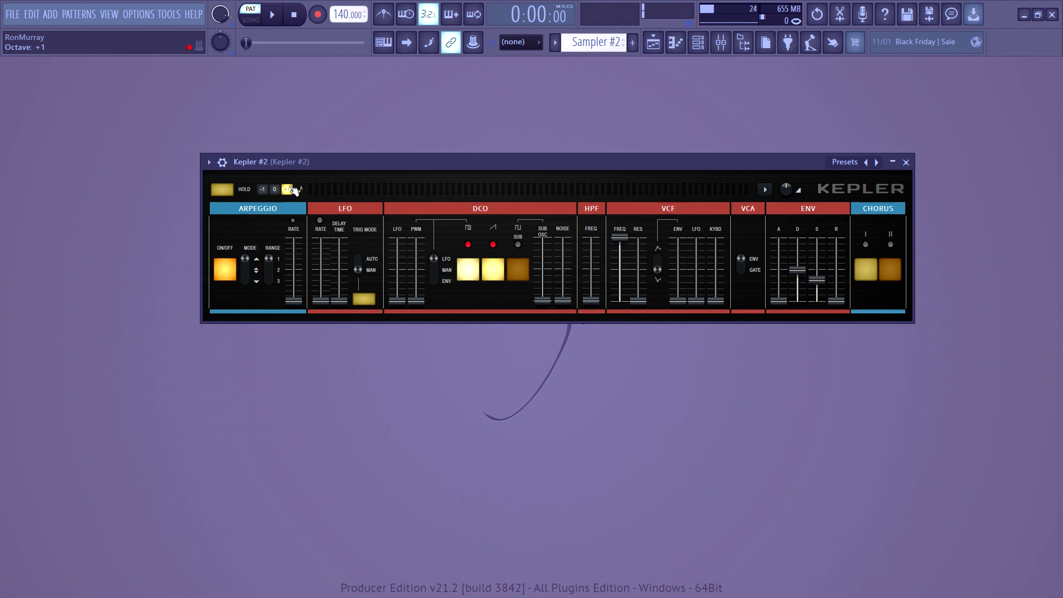
click(262, 189)
Step: Load Kepler's Default preset from the presets list
click(866, 162)
click(844, 161)
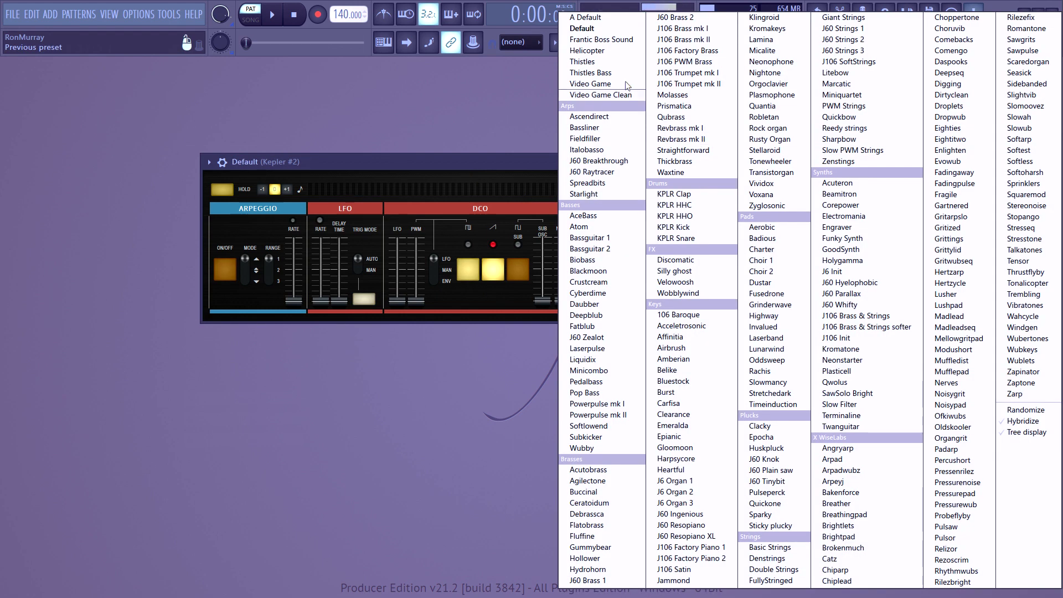
click(616, 29)
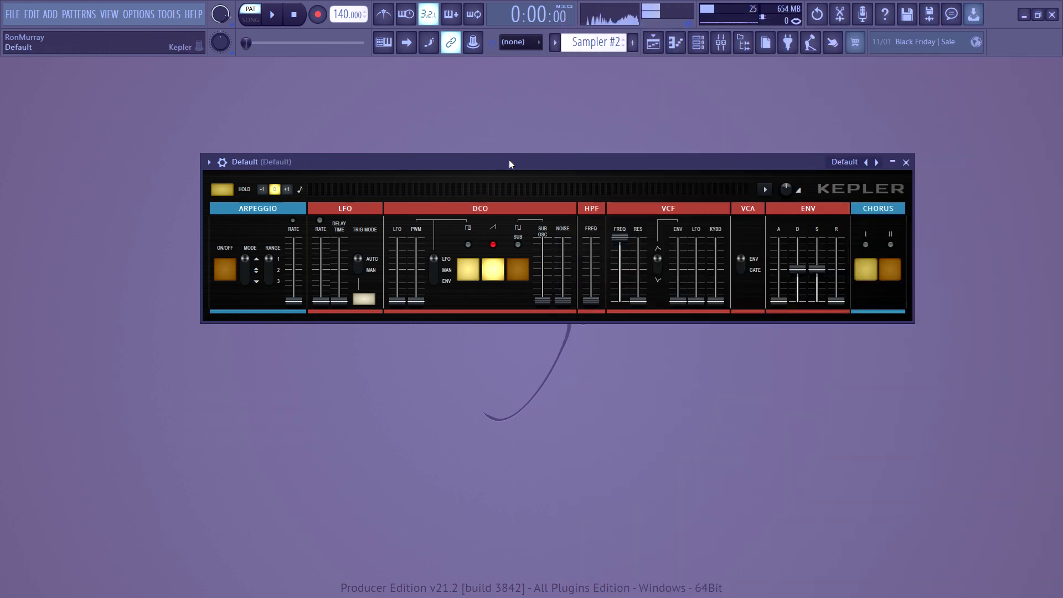
Step: Move the Kepler window aside and show the mixer with the Current track selected
drag(510, 164, 449, 156)
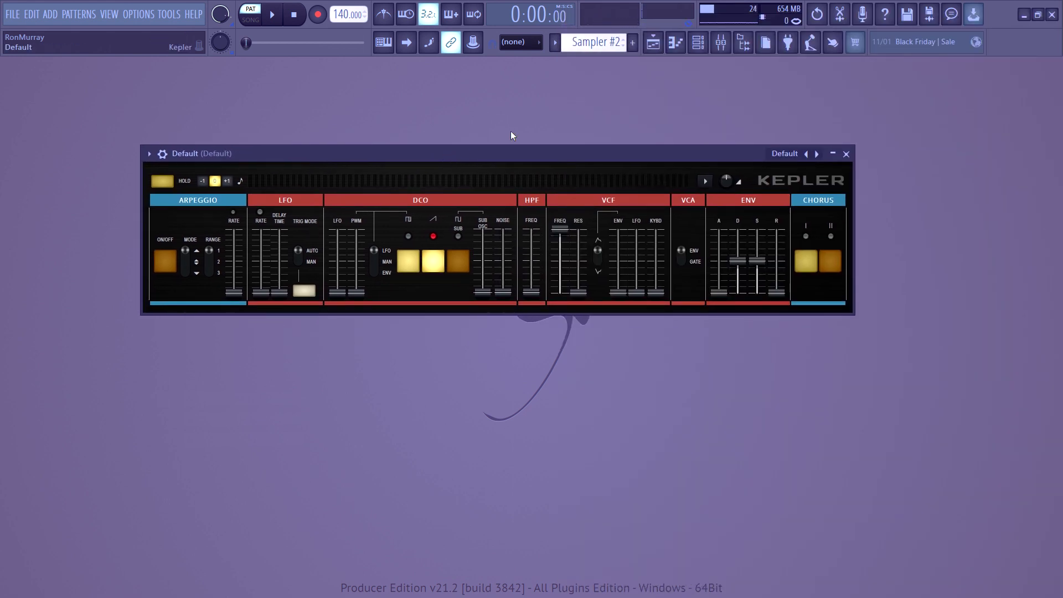
click(721, 43)
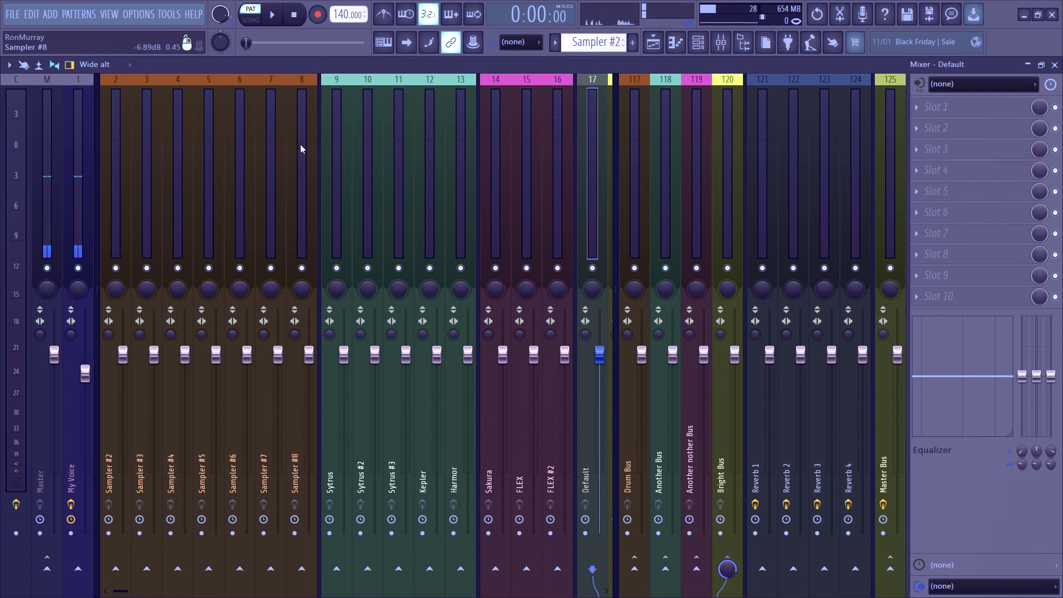
click(26, 137)
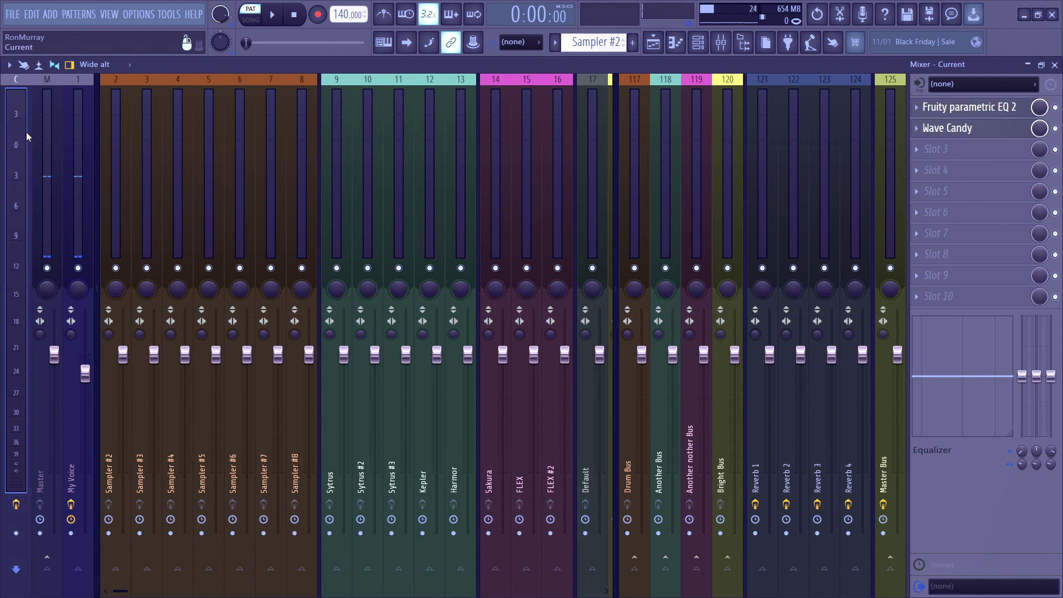
Step: Open Fruity Parametric EQ 2, close the mixer, and place Kepler above the EQ without overlap
click(988, 110)
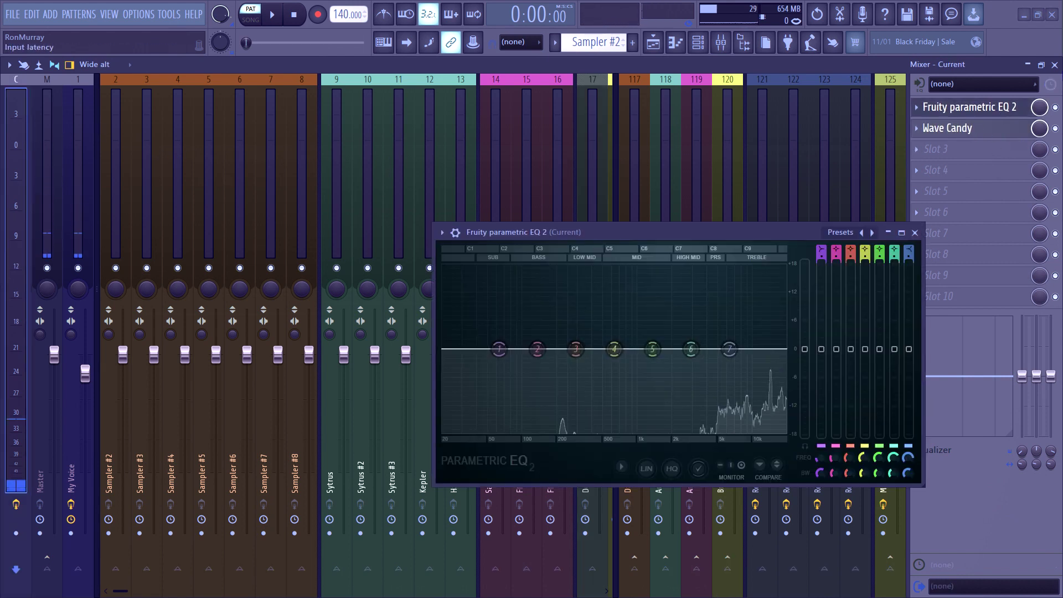
key(F9)
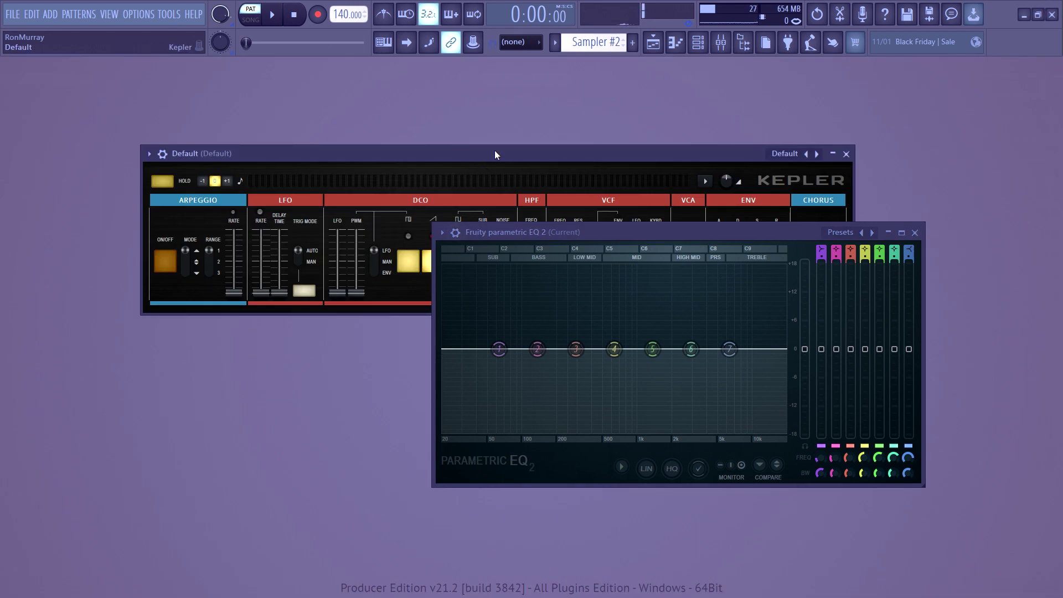
drag(495, 155, 394, 156)
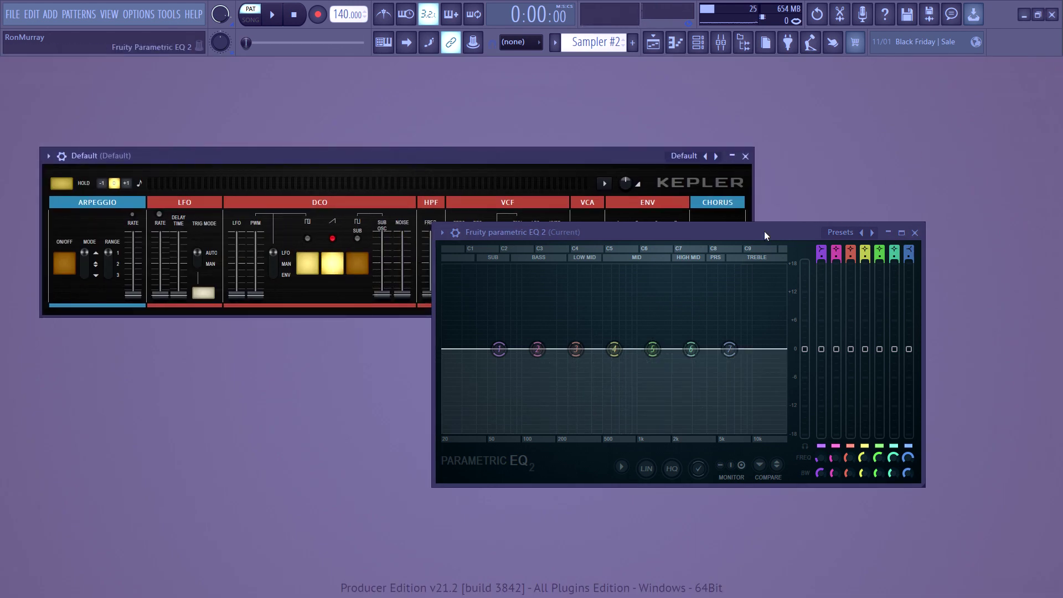
drag(755, 235, 841, 237)
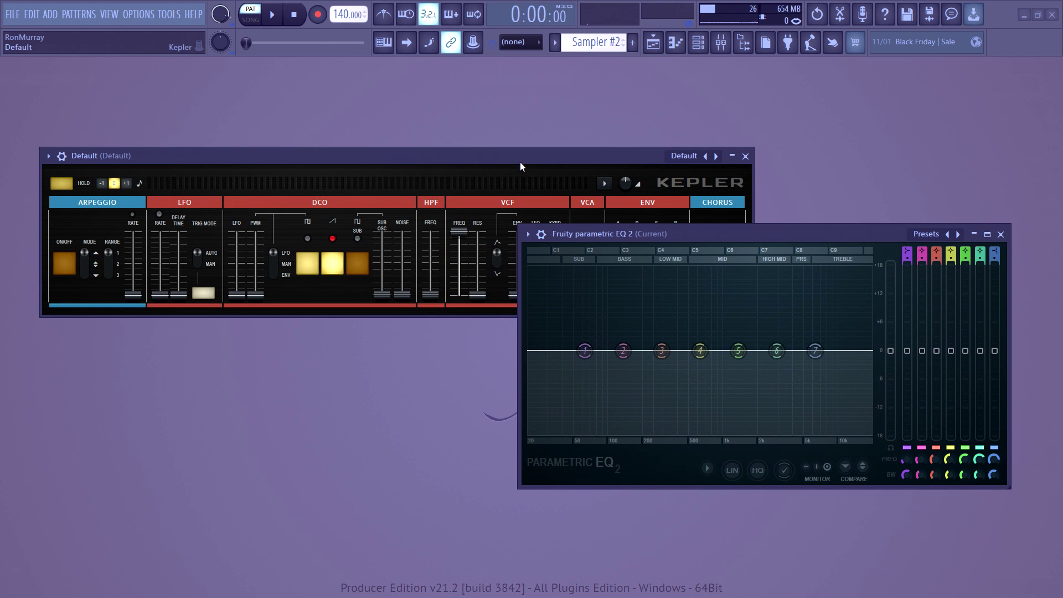
drag(520, 161, 481, 159)
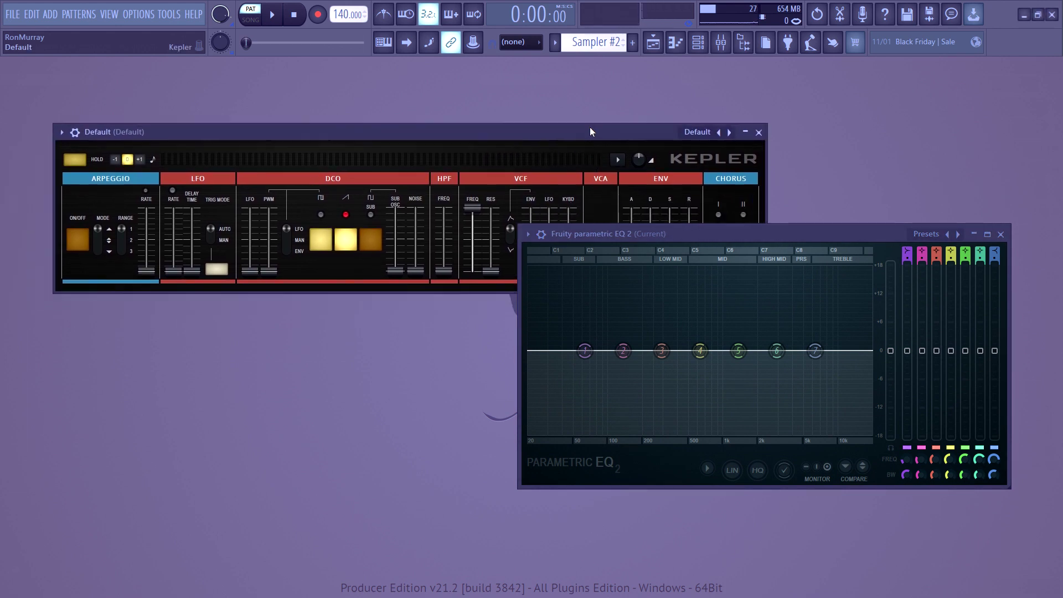
drag(590, 132, 607, 95)
drag(697, 239, 706, 296)
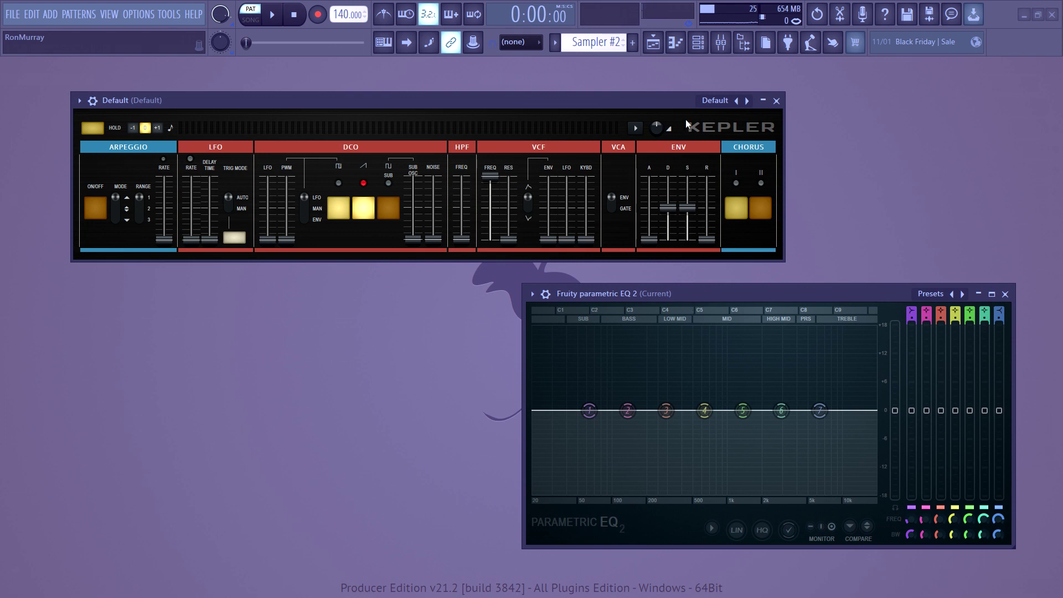
drag(645, 95, 686, 98)
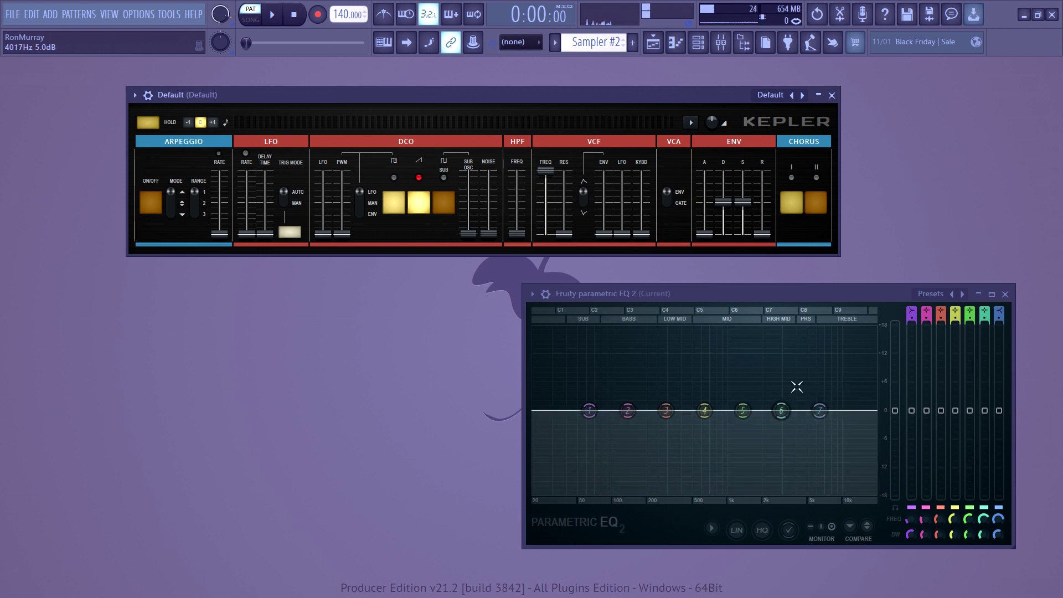
Step: Enable Chorus I and II, drop sustain to about 9% and set release near 105 ms
click(789, 204)
click(814, 203)
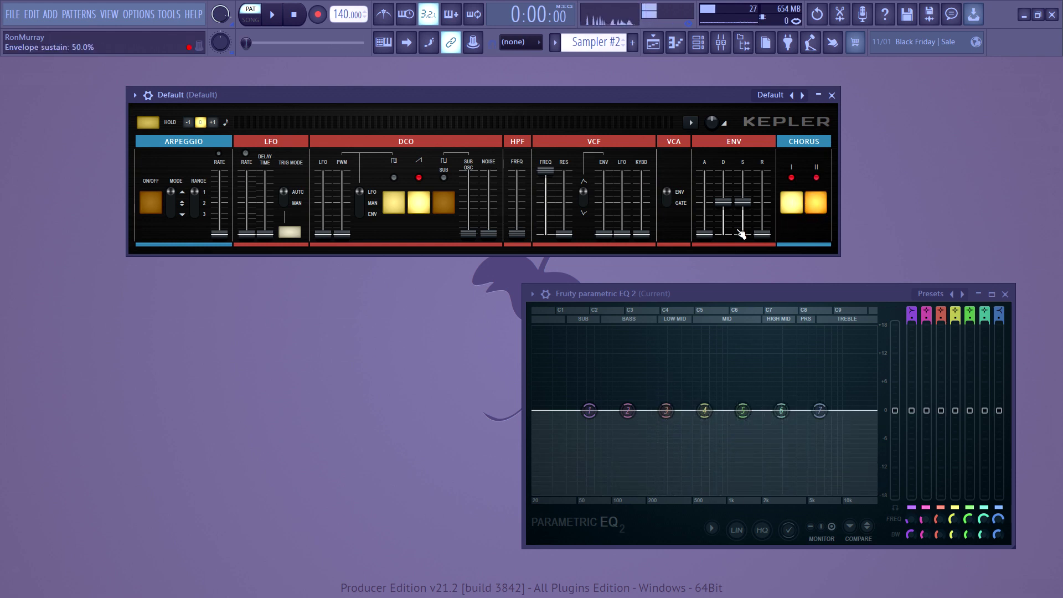
drag(747, 204, 742, 227)
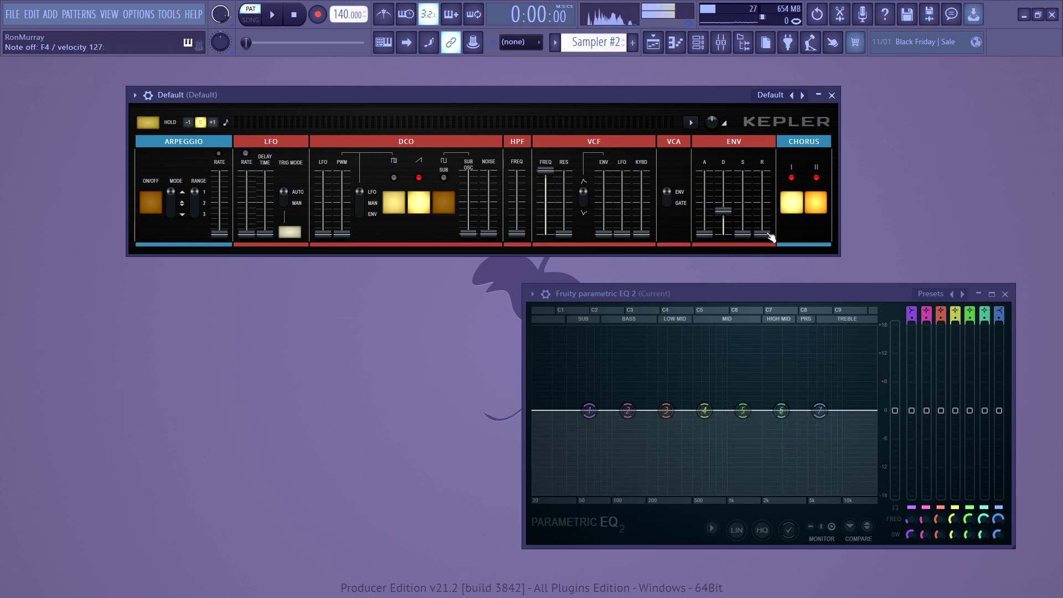
drag(771, 237, 770, 227)
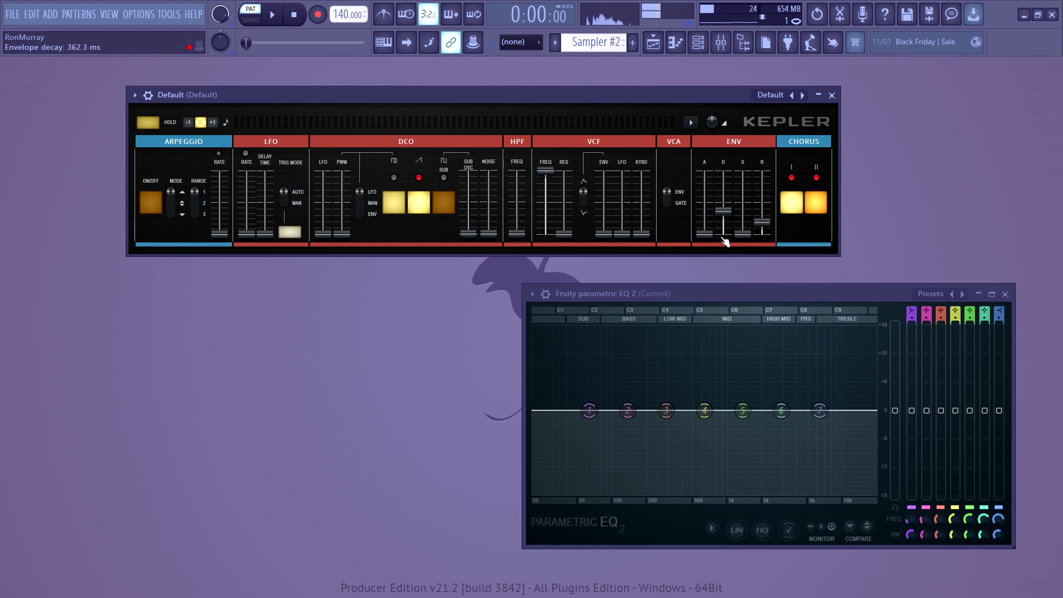
Step: Add the square wave with raised PWM plus the sub oscillator, then audition notes
click(394, 203)
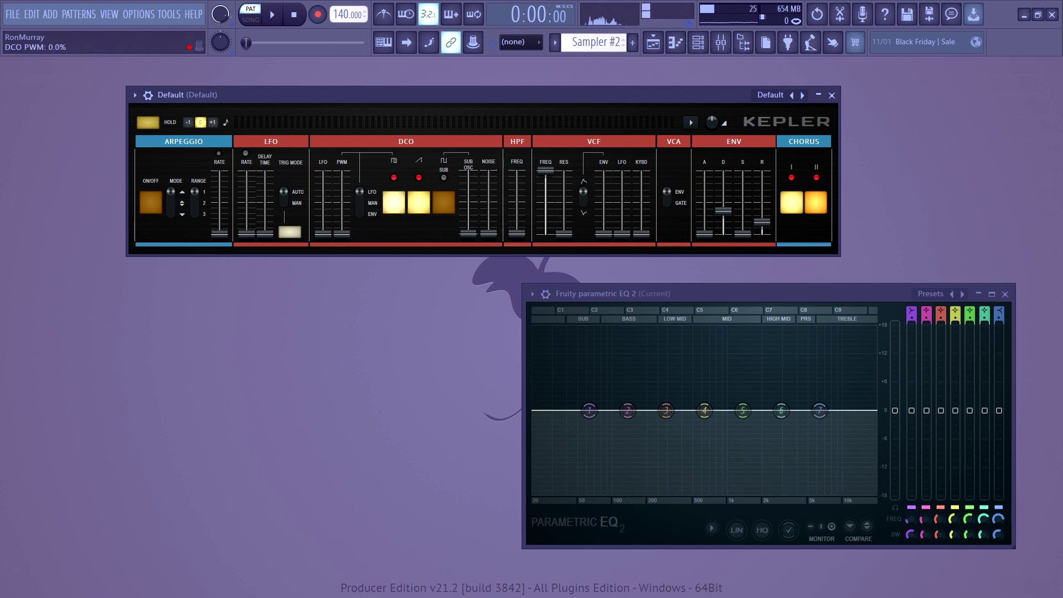
drag(341, 233, 342, 177)
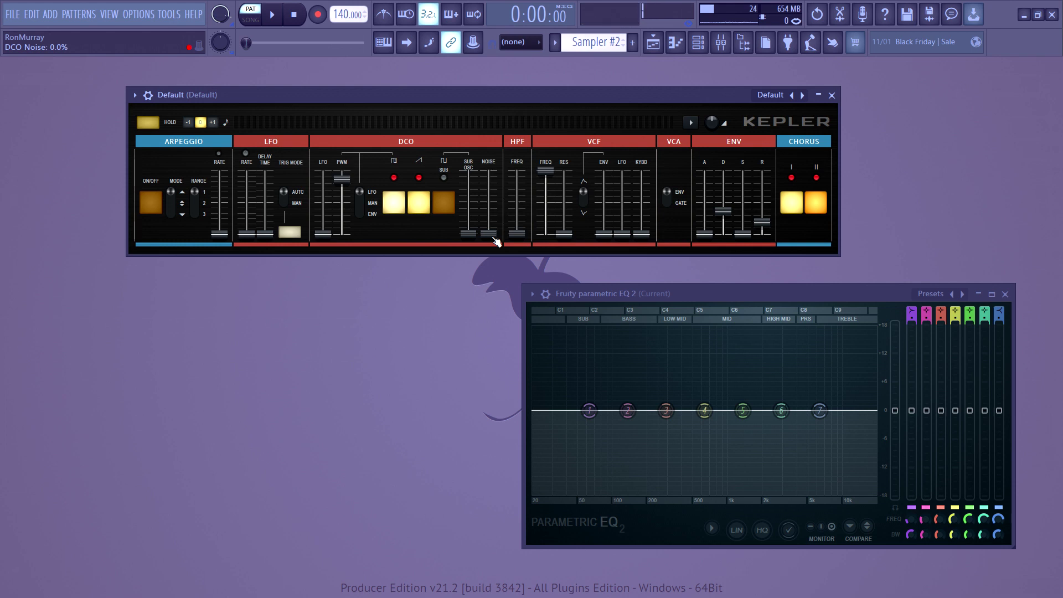
click(452, 203)
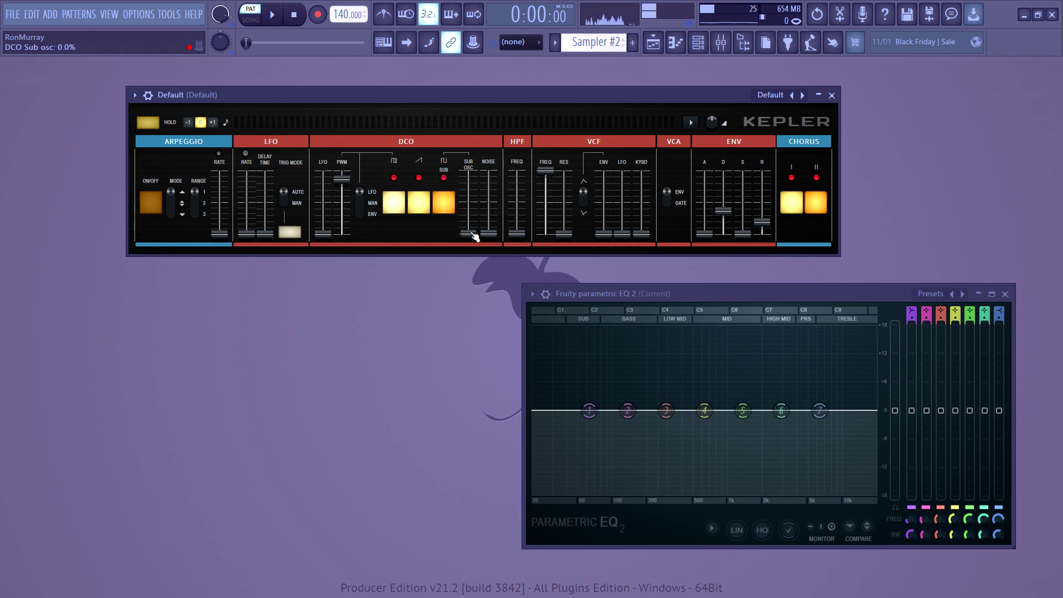
key(b)
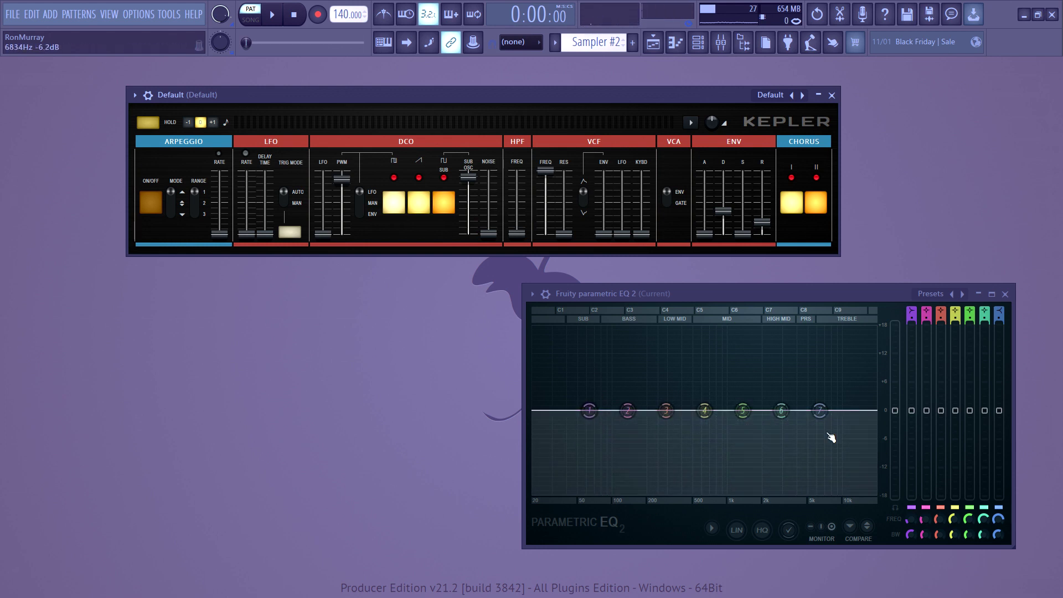
key(m)
key(m)
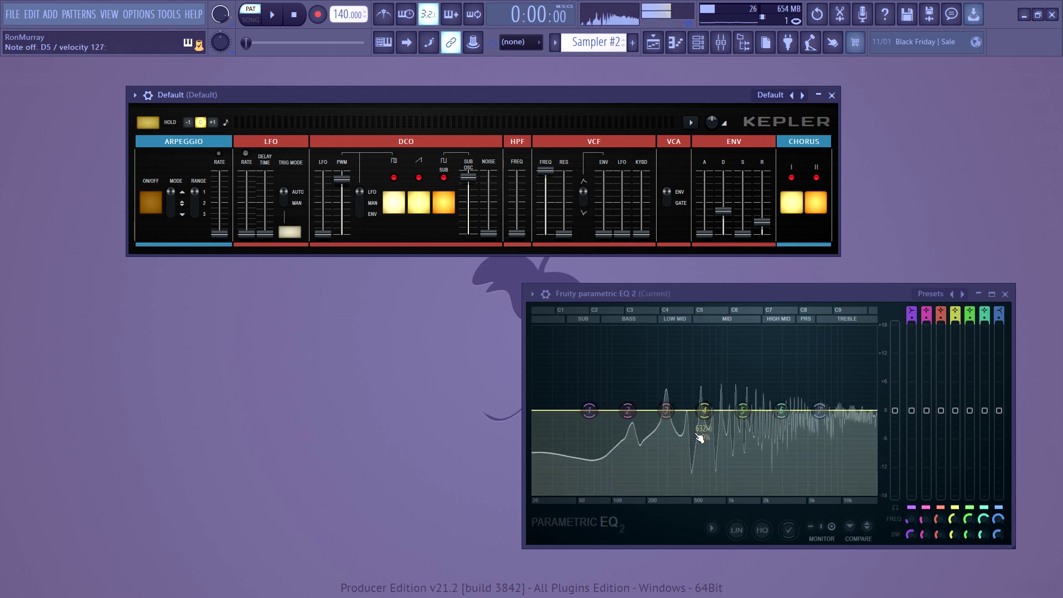
key(n)
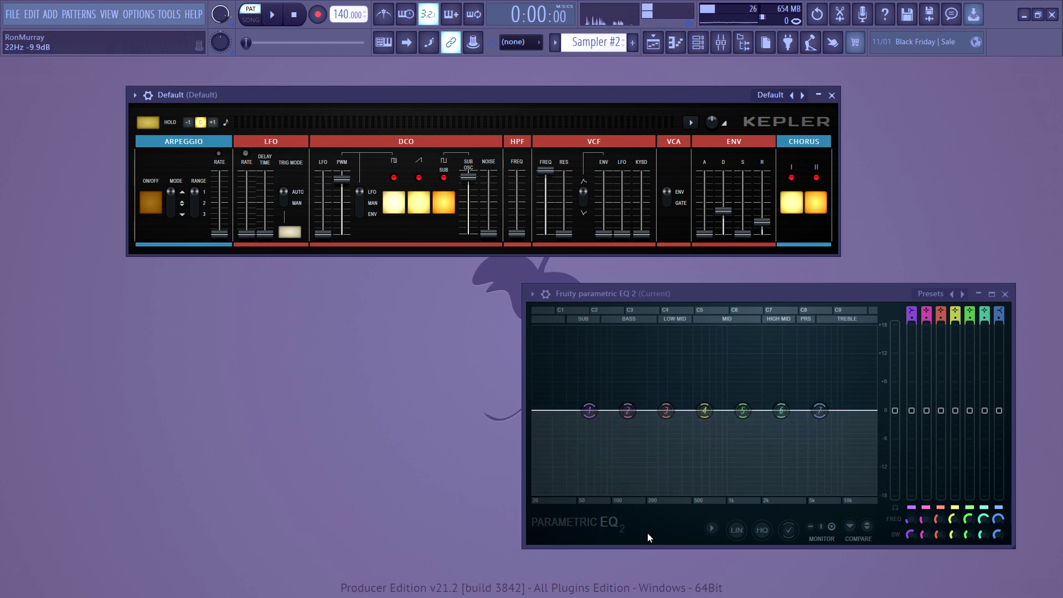
Step: Sweep the high-pass filter frequency up and down while auditioning notes
key(n)
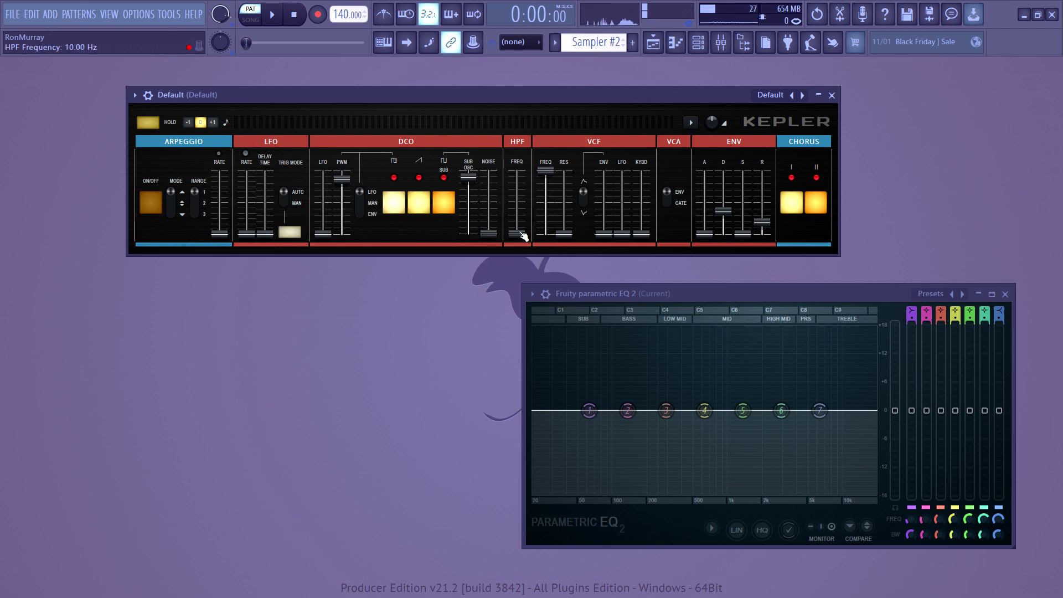
drag(516, 222, 517, 178)
key(b)
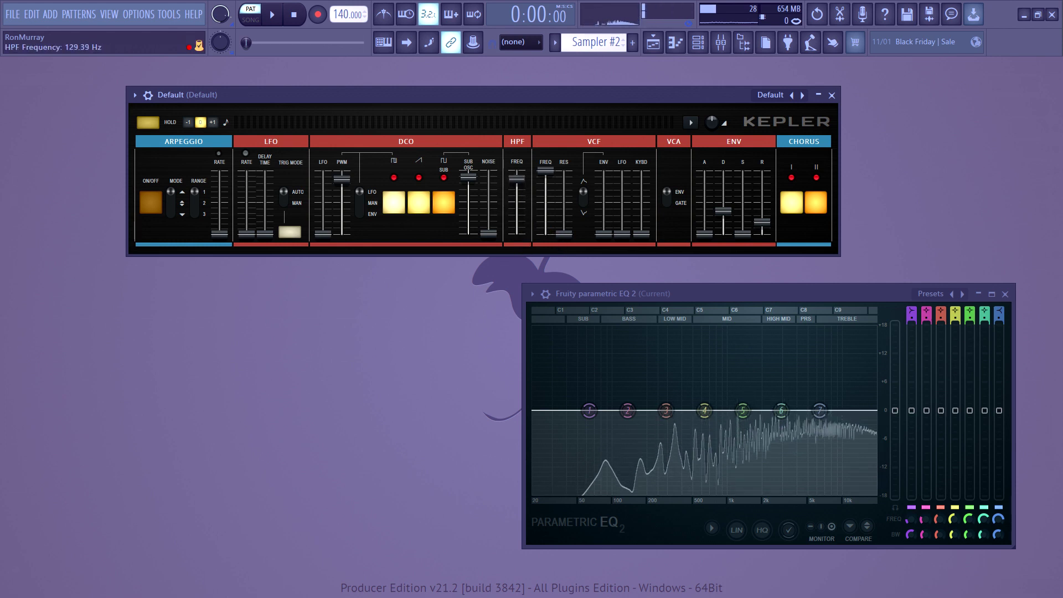
drag(516, 177, 516, 233)
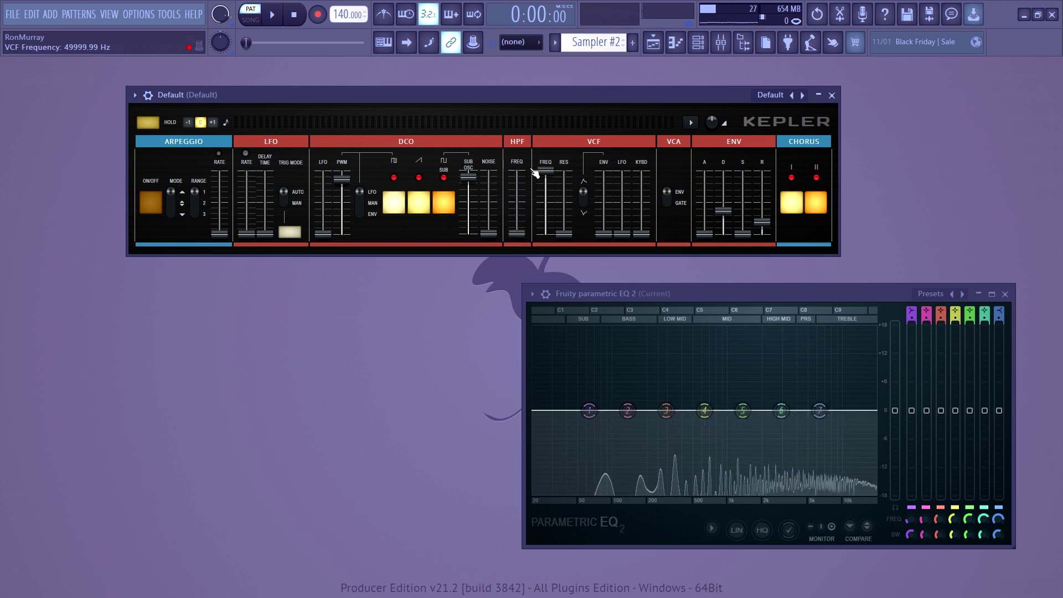
Step: Lower the VCF cutoff and, after more high-pass trials, reset the HPF to 10 Hz
drag(546, 171, 546, 188)
key(m)
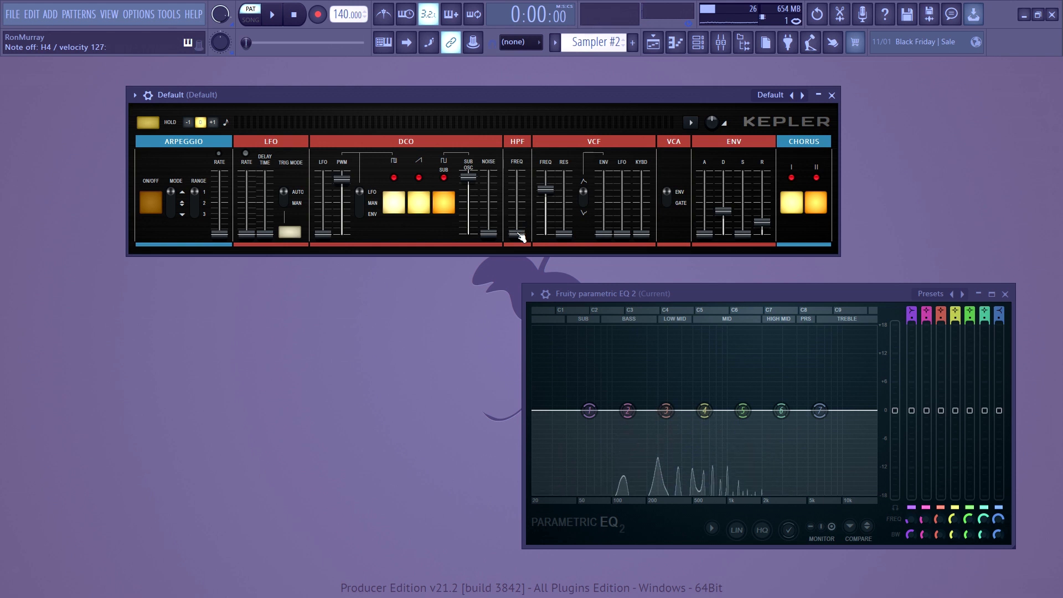
drag(516, 233, 516, 190)
key(m)
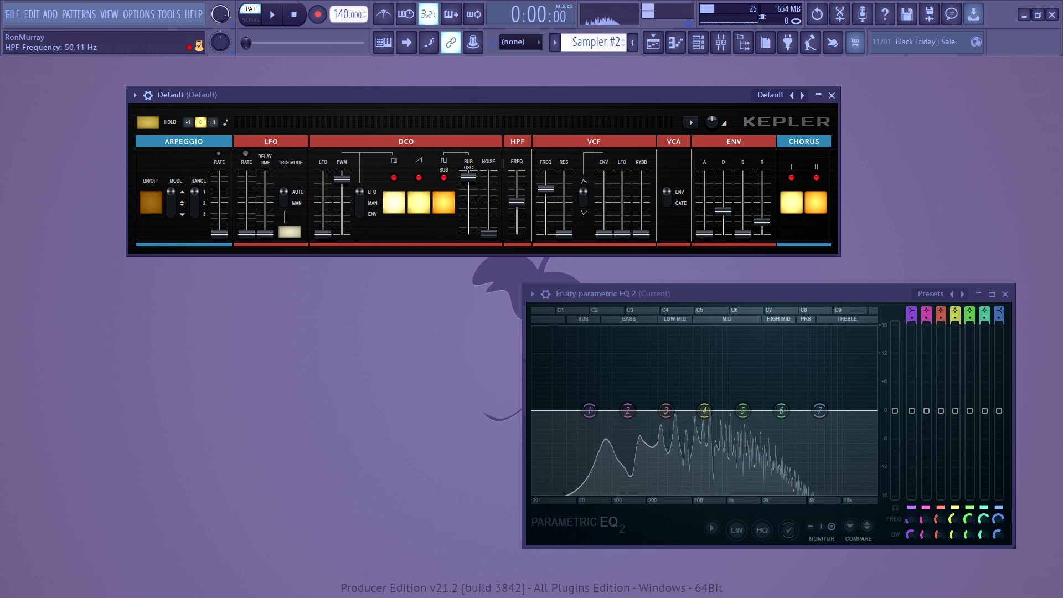
drag(516, 190, 518, 182)
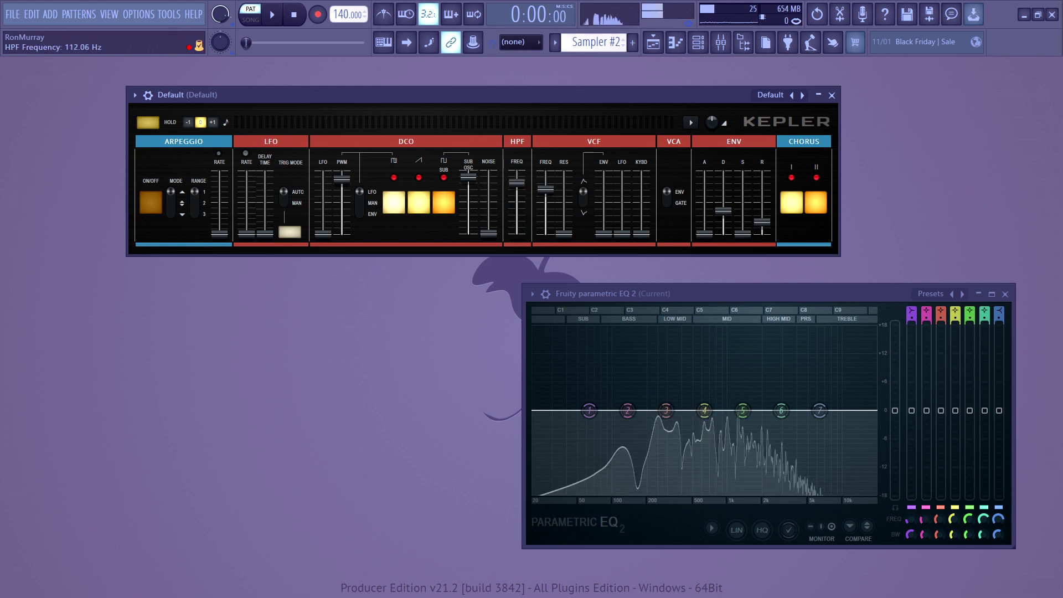
key(n)
alt+click(520, 190)
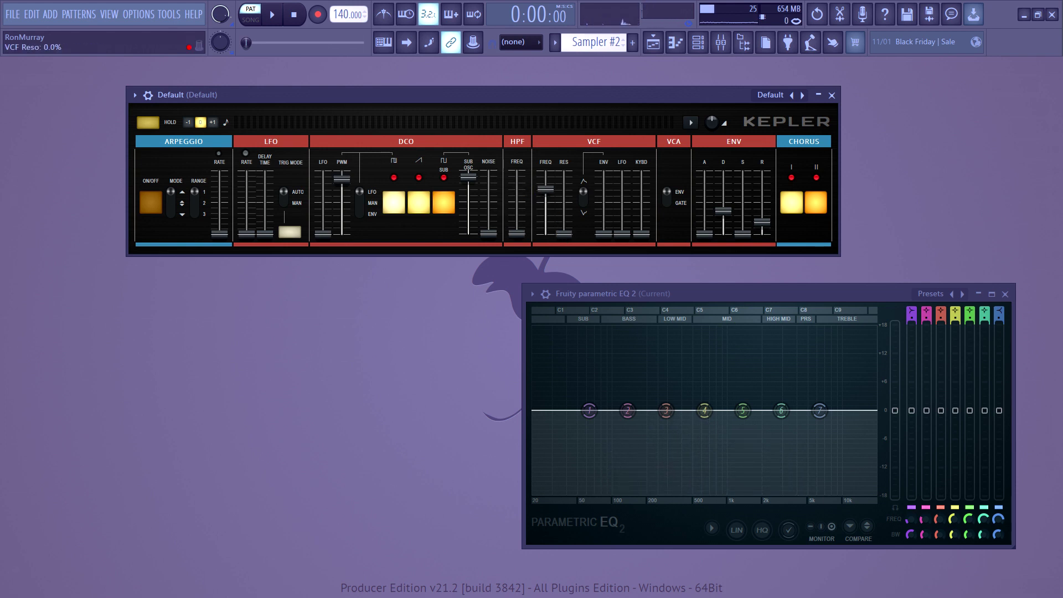
Step: Add a little filter resonance and audition G4 notes
drag(564, 207, 564, 204)
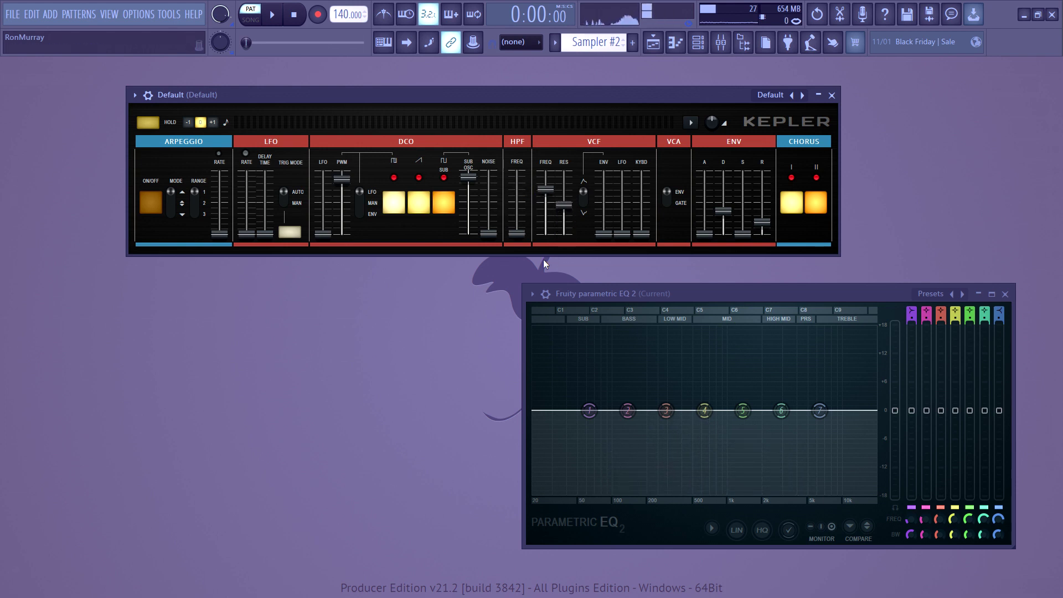
key(b)
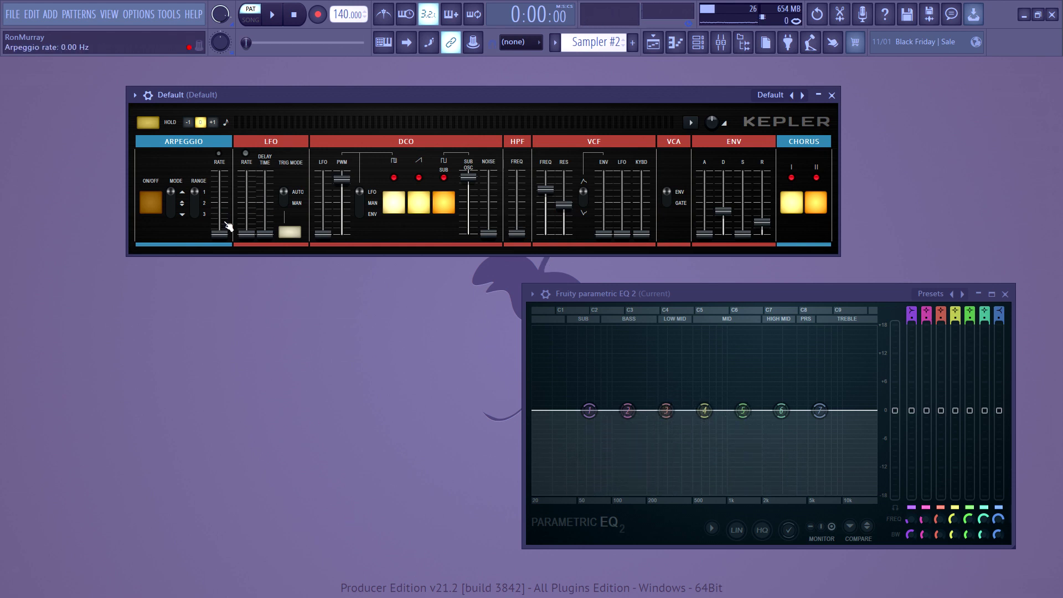
key(b)
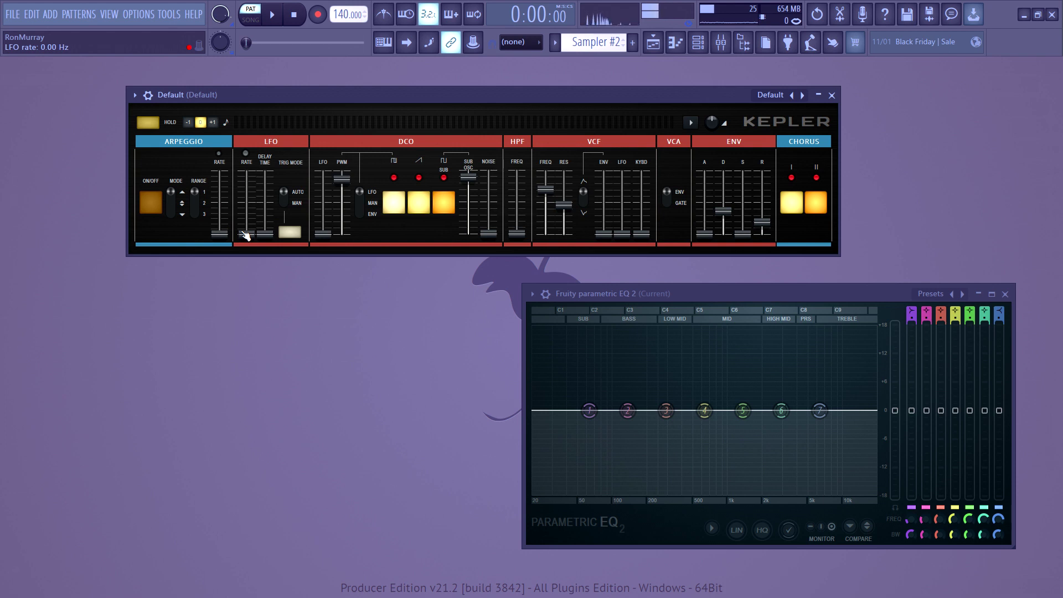
Step: Switch the arpeggiator on and raise its rate to 1.38 Hz, auditioning with notes
click(151, 204)
key(b)
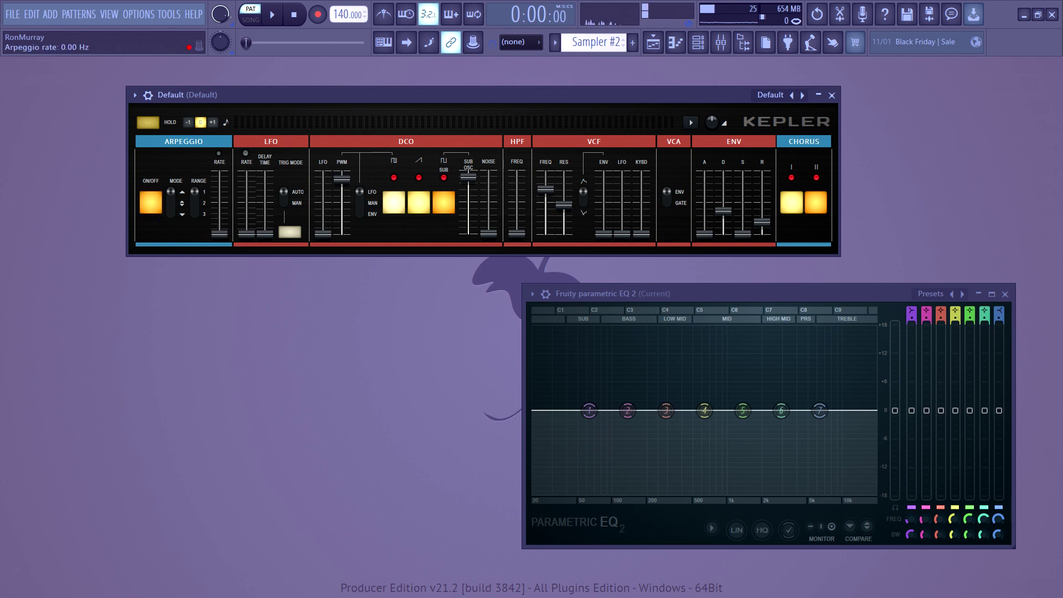
key(v)
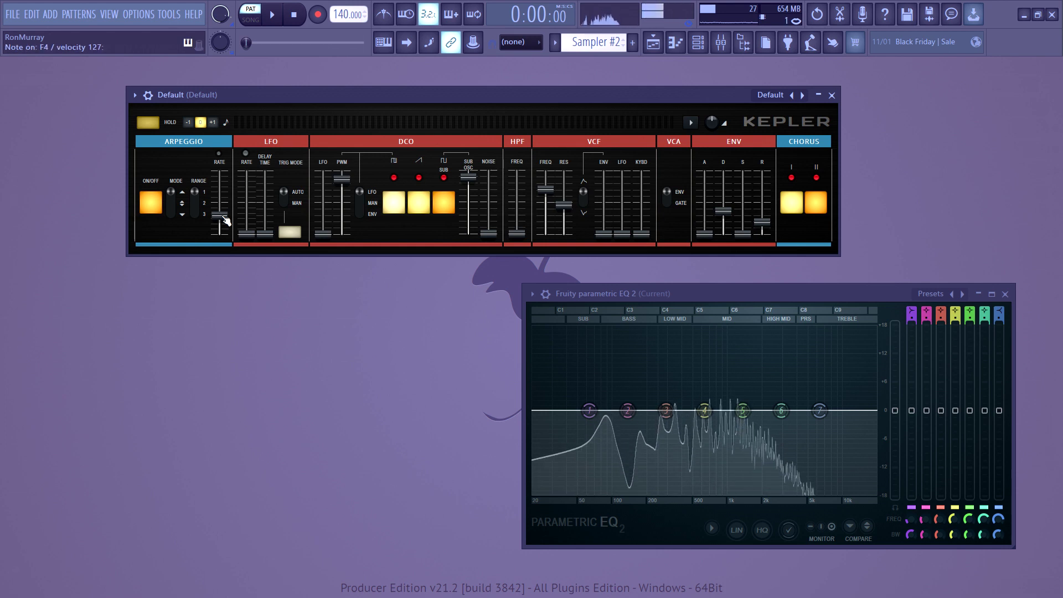
drag(225, 218, 224, 213)
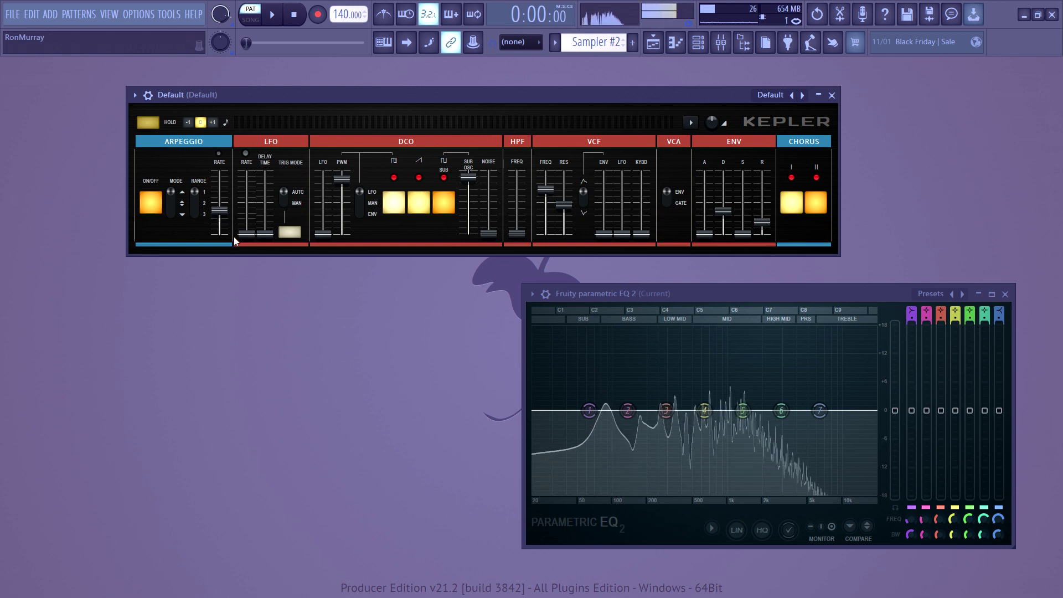
key(v)
key(h)
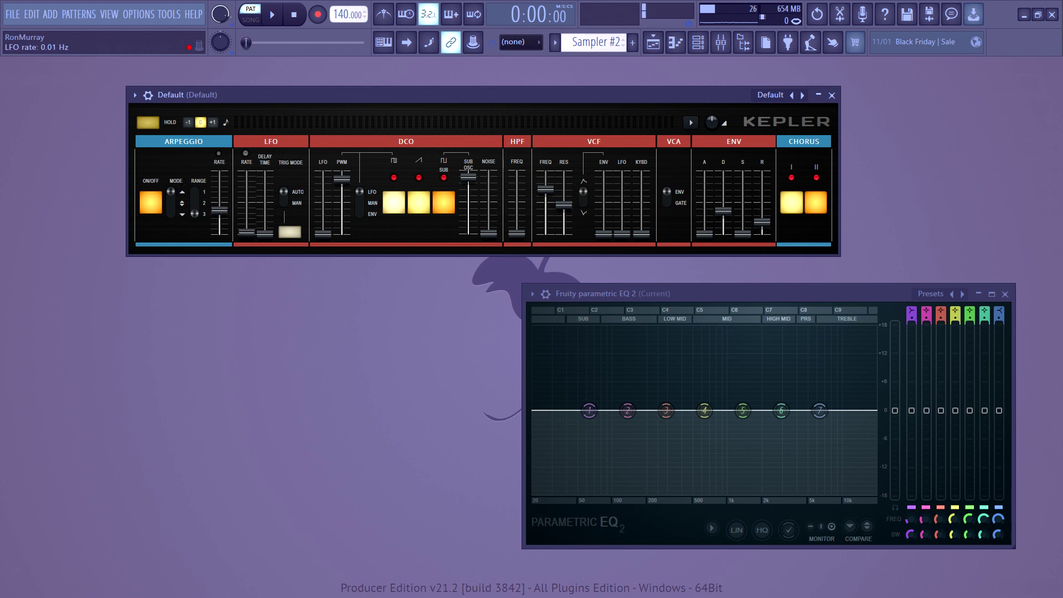
Step: Raise the VCF LFO amount, set cutoff to about 8.5 kHz and LFO rate to about 3 Hz
drag(247, 231, 246, 203)
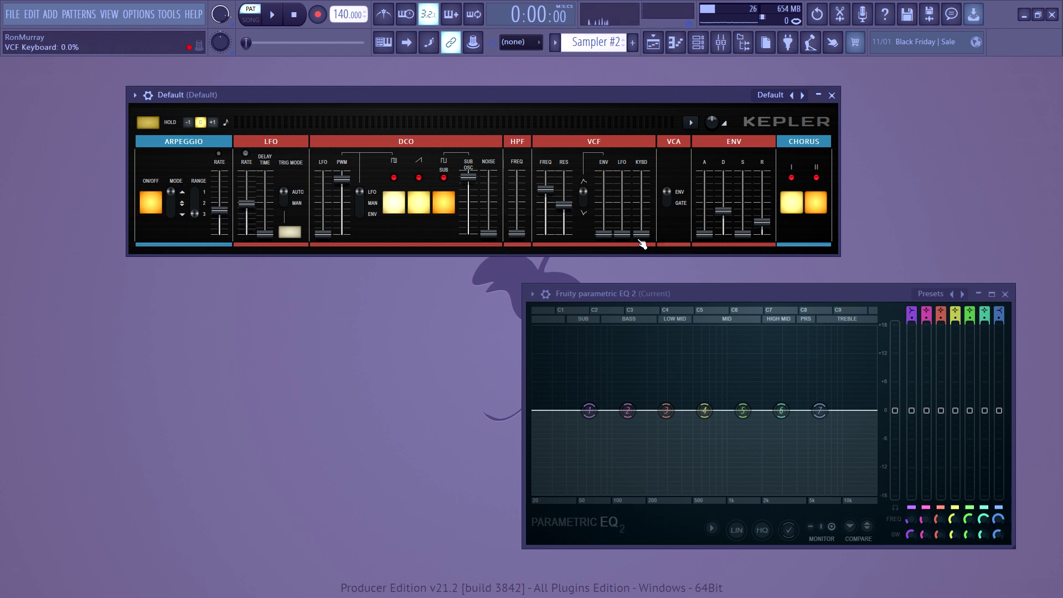
drag(622, 233, 622, 191)
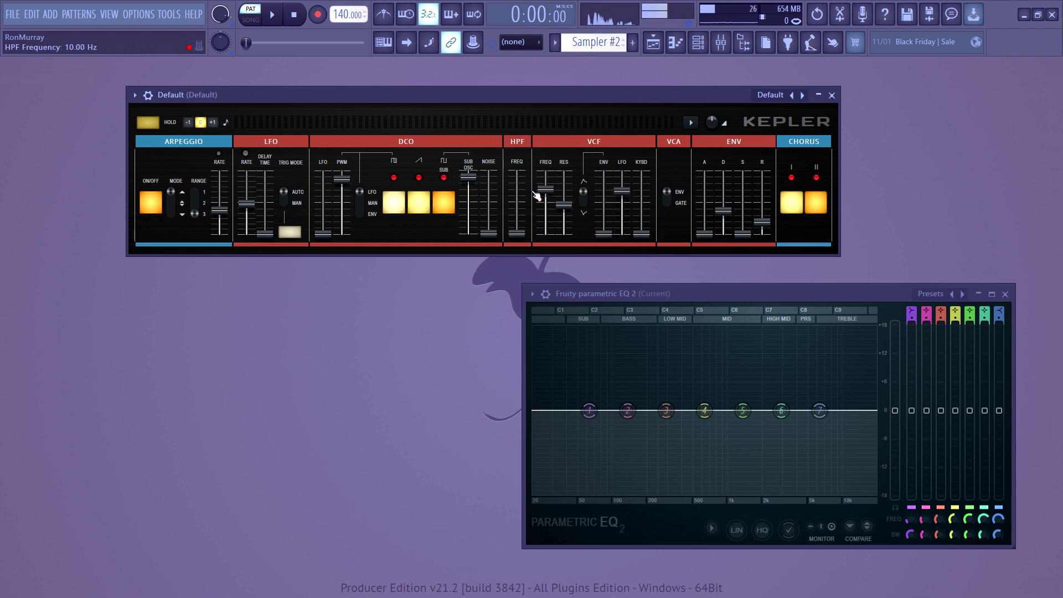
drag(537, 191, 536, 176)
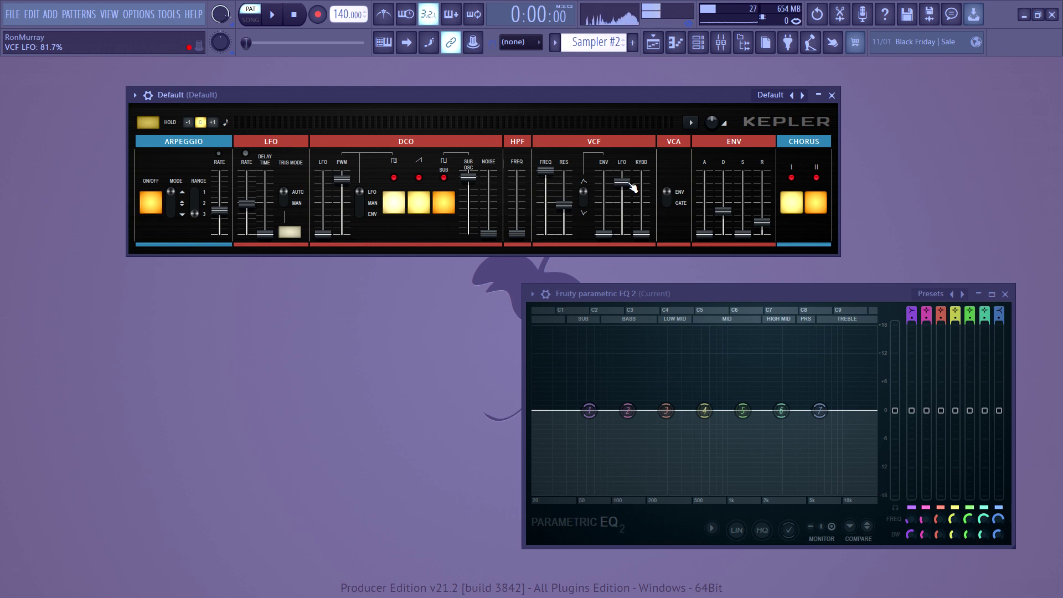
click(545, 170)
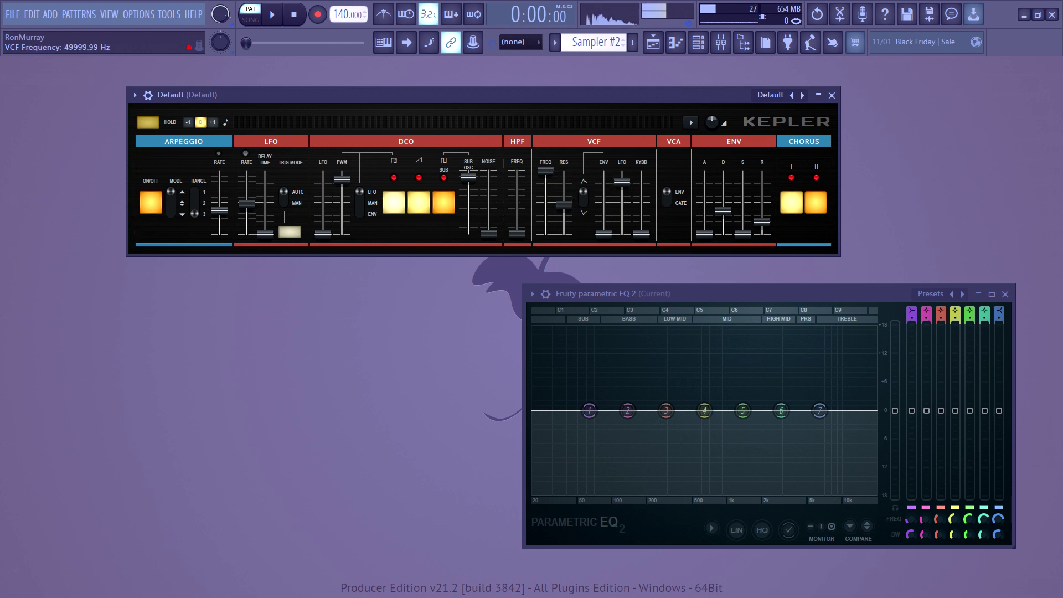
drag(551, 175, 551, 195)
drag(247, 204, 246, 189)
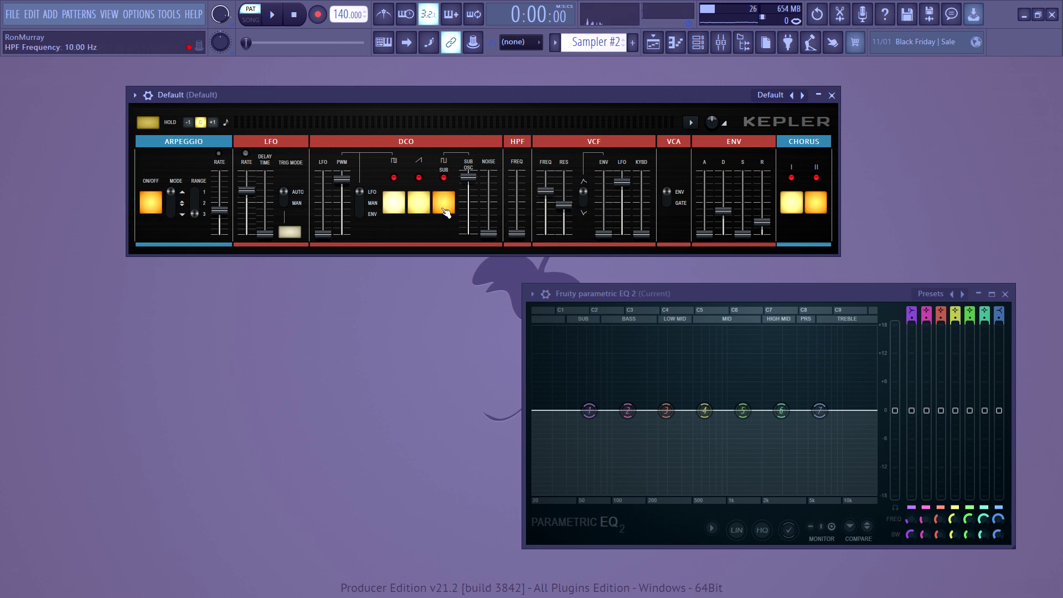
Step: Reload the Default patch, turn off the saw wave, and bring the sub oscillator to full level
right_click(802, 96)
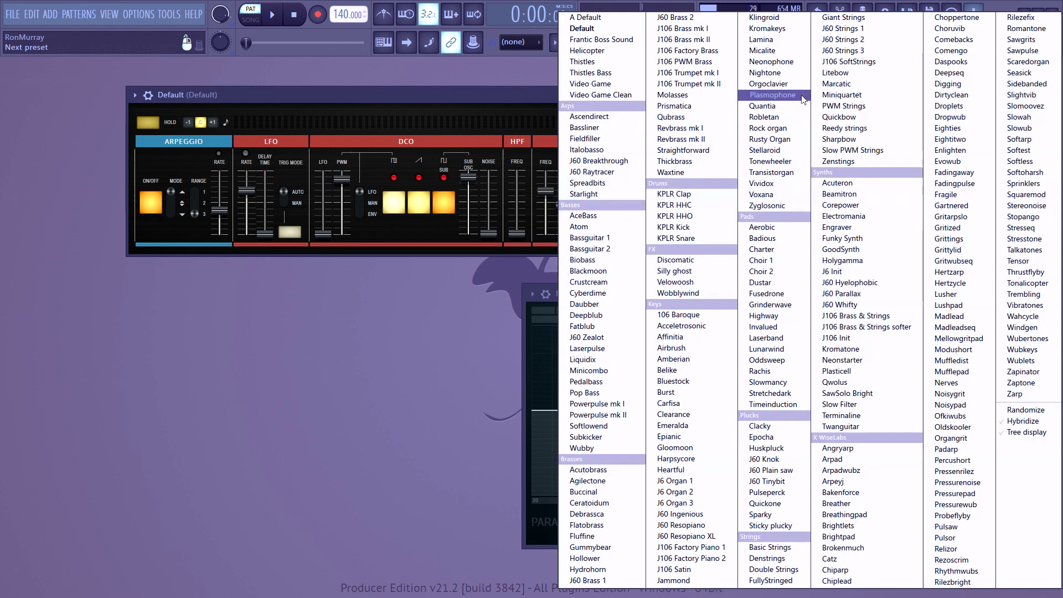
key(Escape)
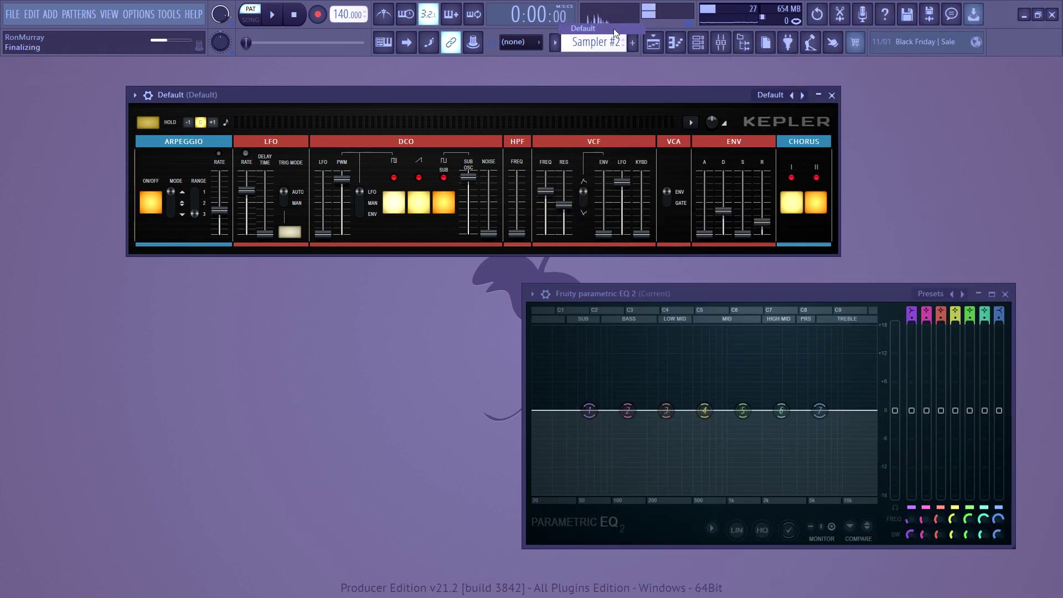
click(418, 206)
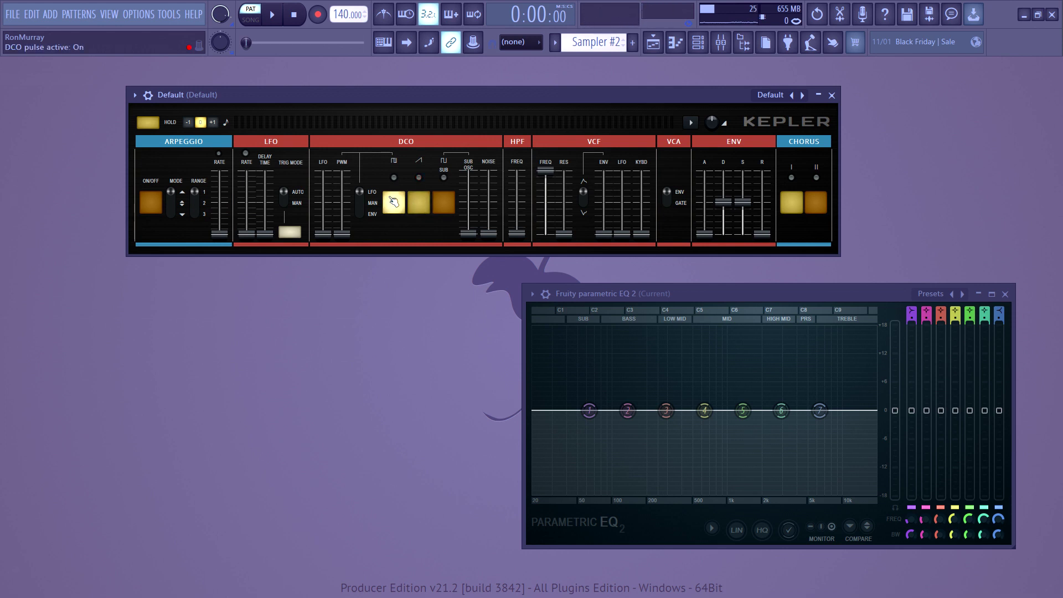
click(443, 202)
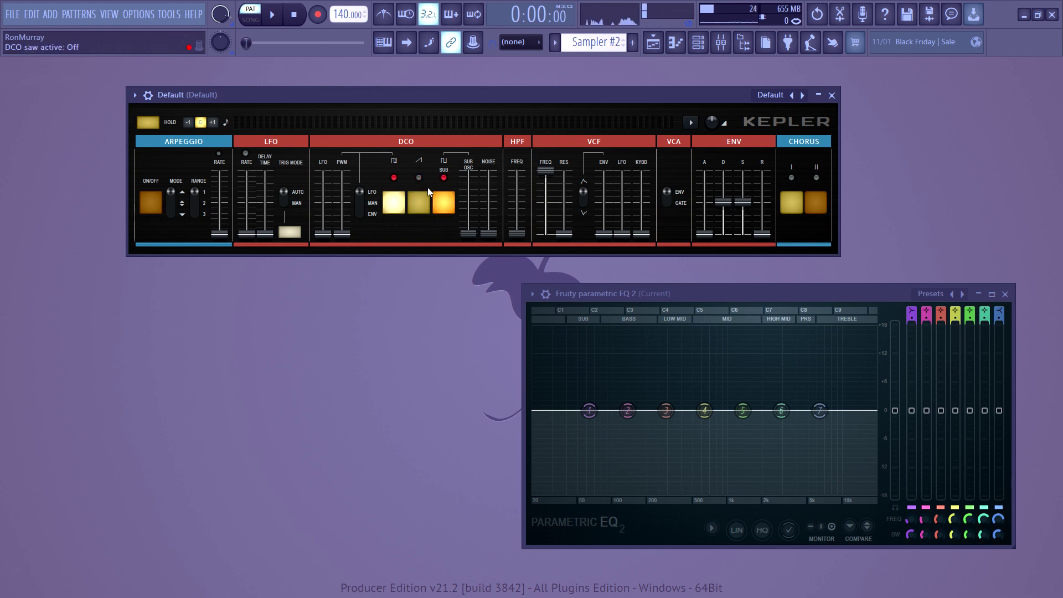
drag(468, 233, 469, 169)
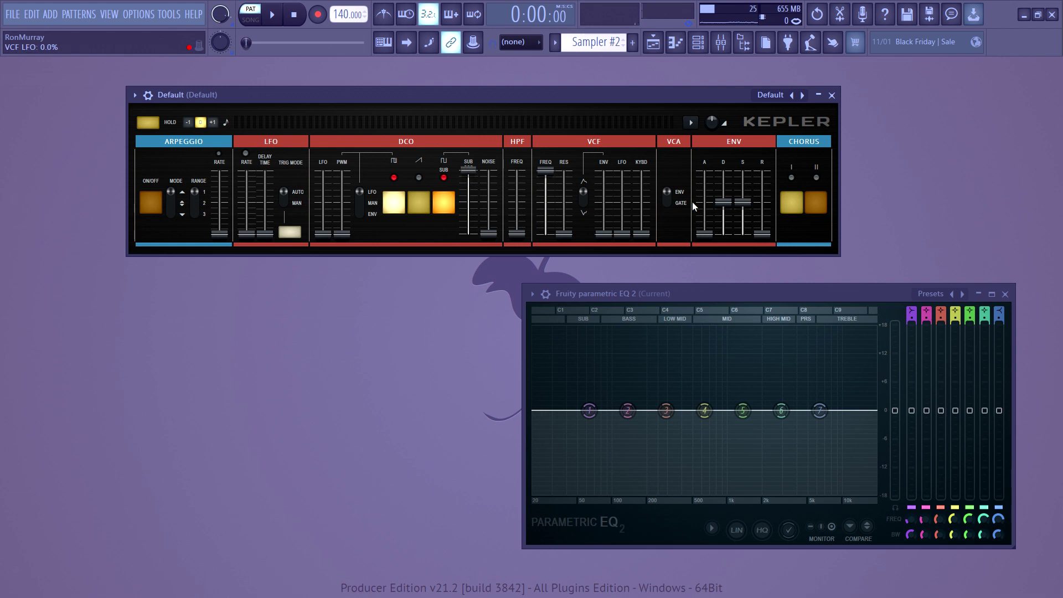
Step: Enable Chorus I and II, widen pulse width to about 87%, and set LFO rate near 3.45 Hz
click(792, 202)
click(816, 202)
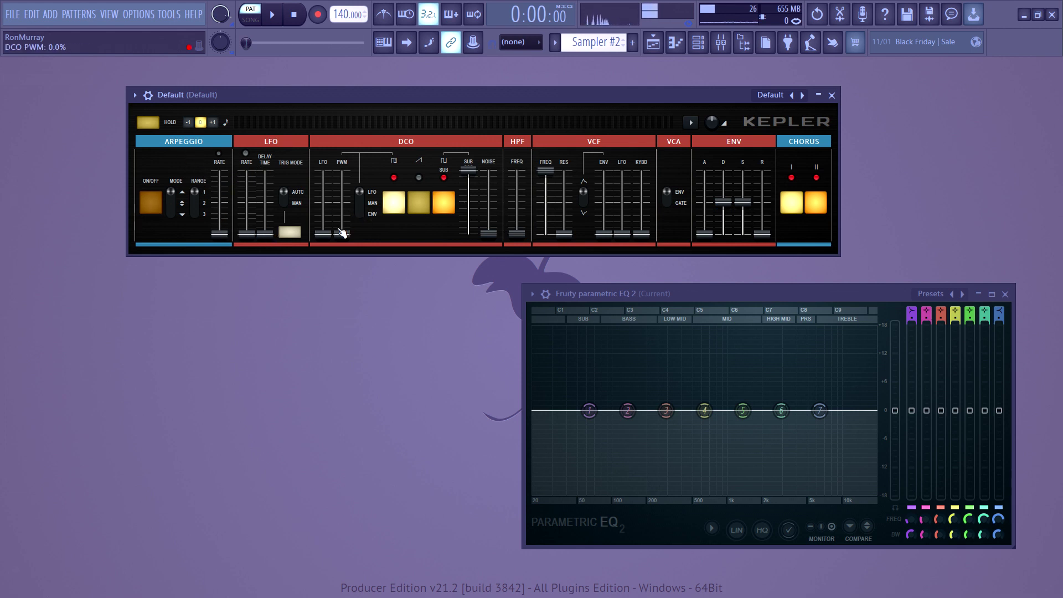
drag(341, 208, 341, 184)
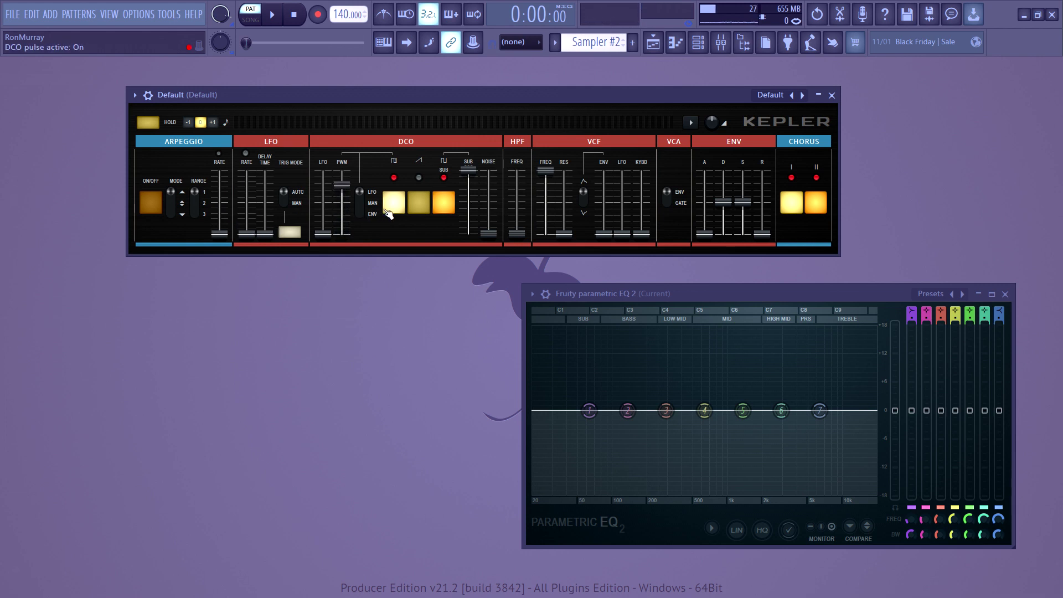
drag(247, 233, 246, 202)
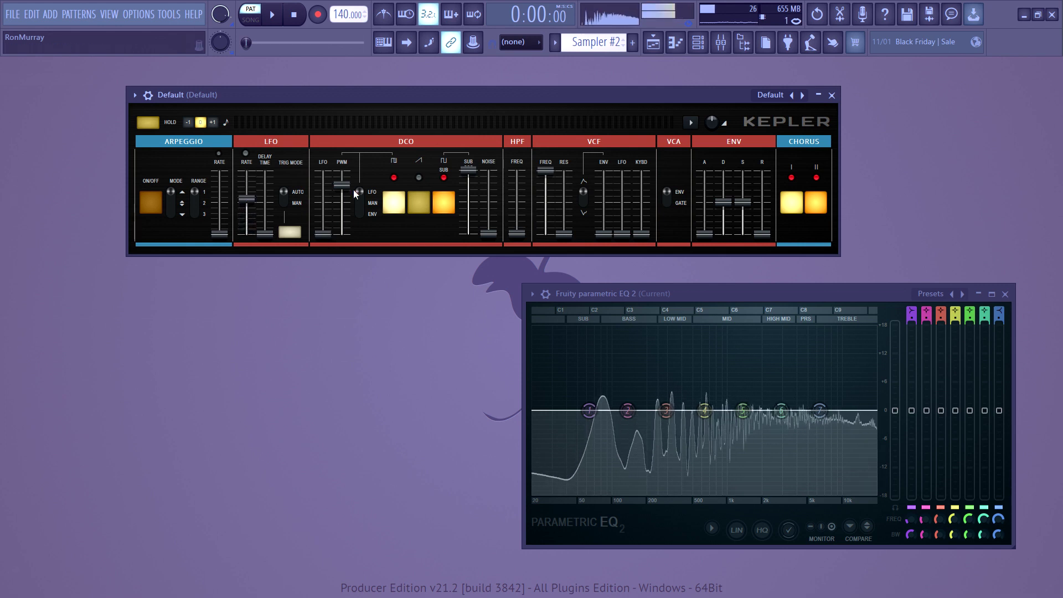
drag(341, 184, 341, 178)
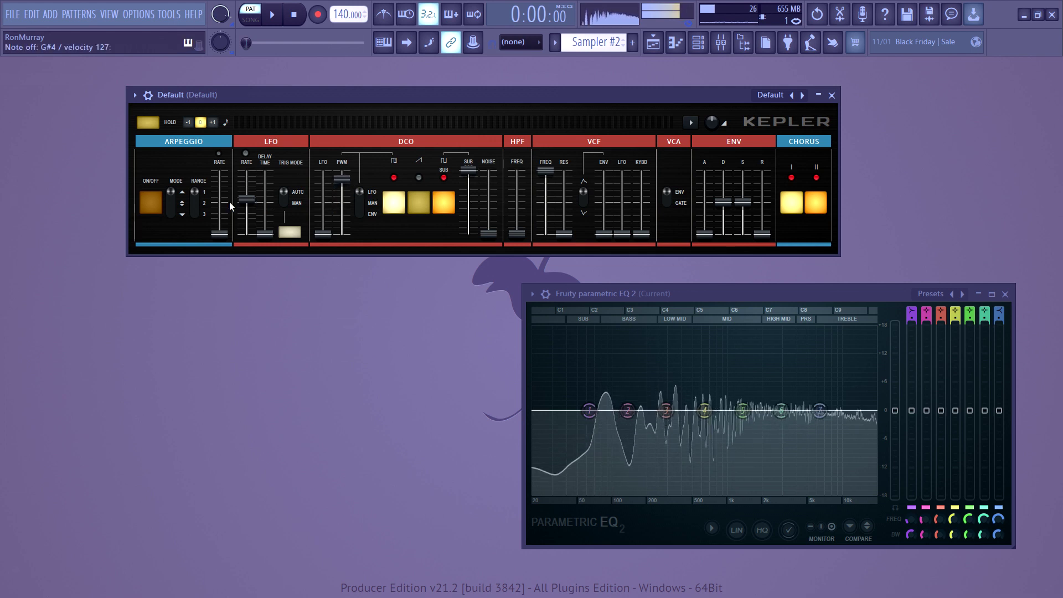
drag(246, 198, 247, 203)
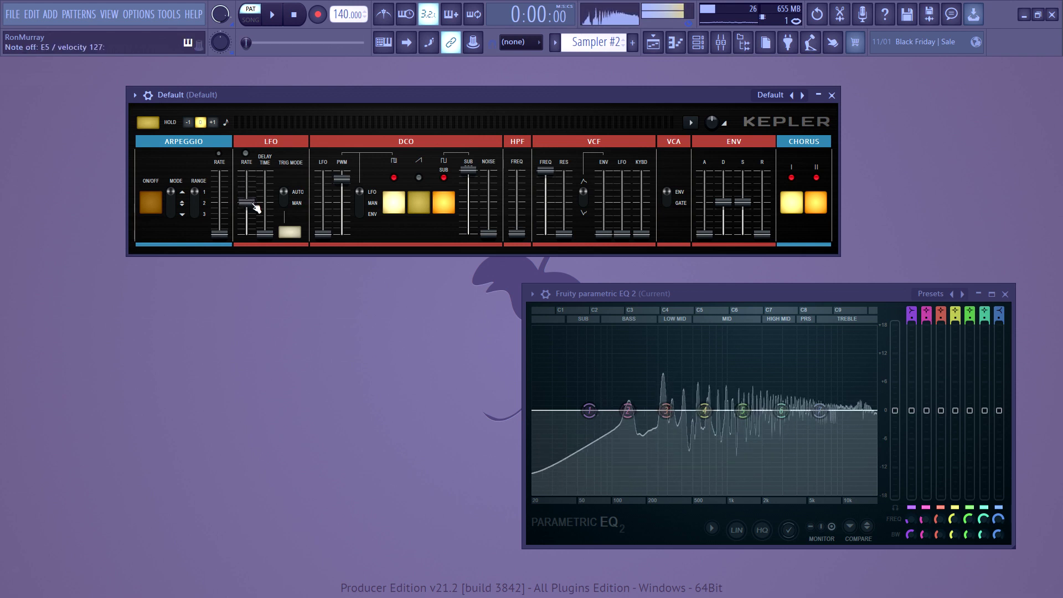
Step: Turn on an UP/DOWN arpeggio at about 2.2 Hz, with zero sustain and ~378 ms decay
click(165, 205)
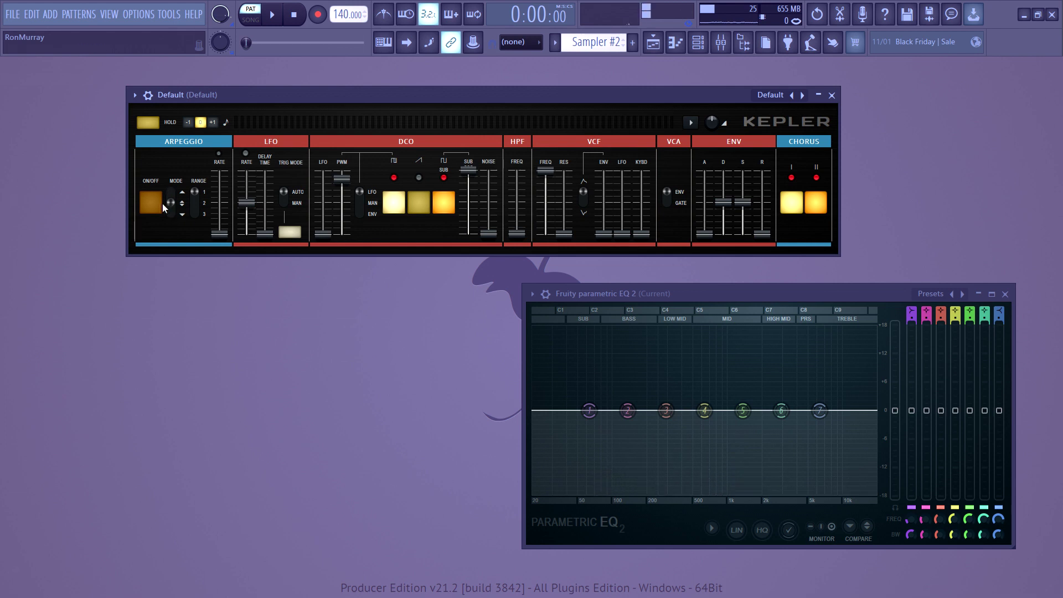
click(151, 206)
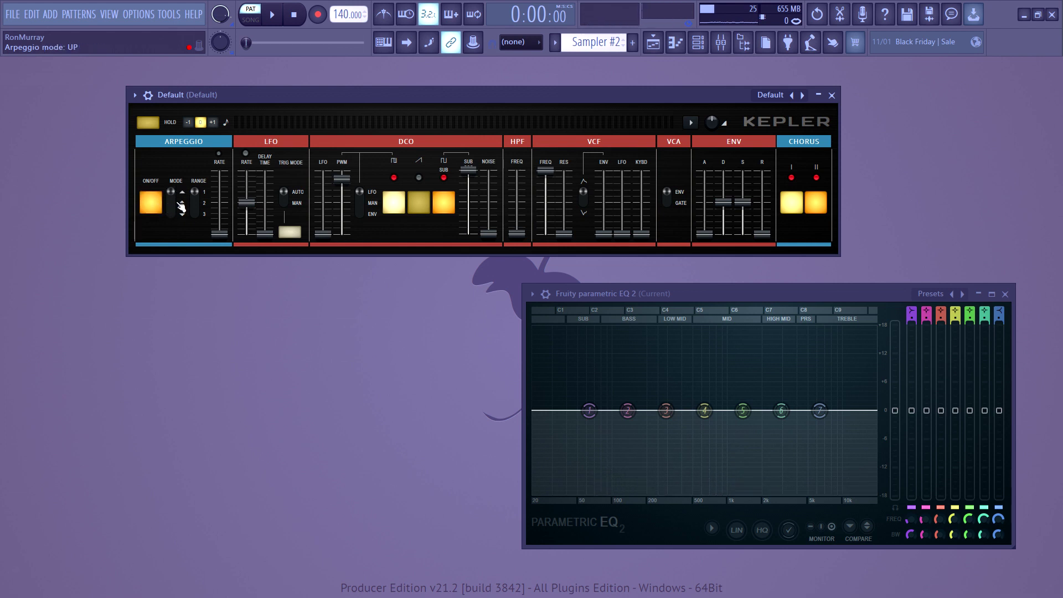
click(180, 202)
drag(220, 232, 220, 204)
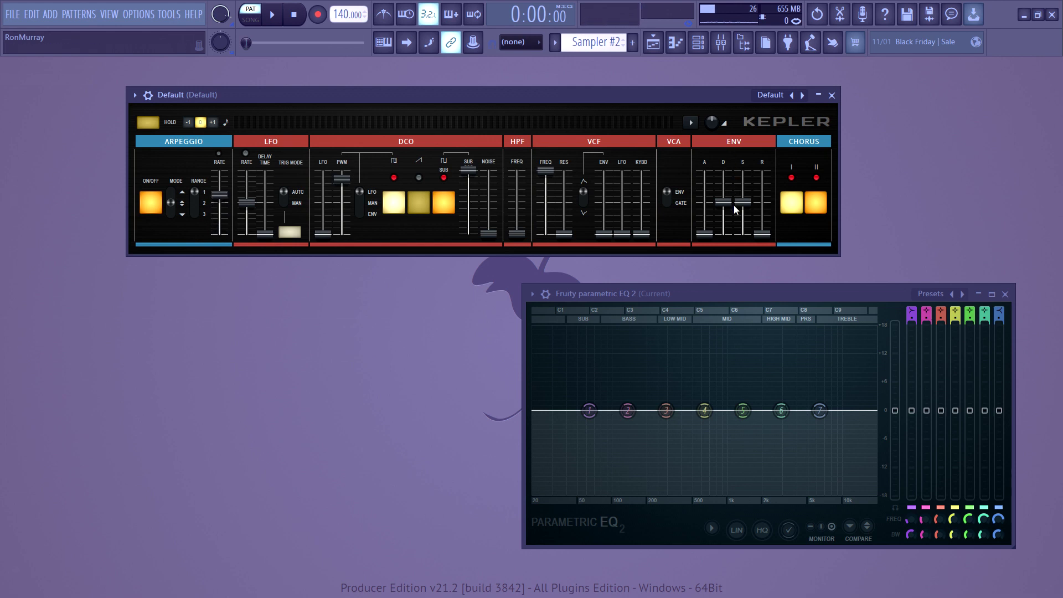
drag(754, 205, 755, 235)
drag(723, 210, 731, 216)
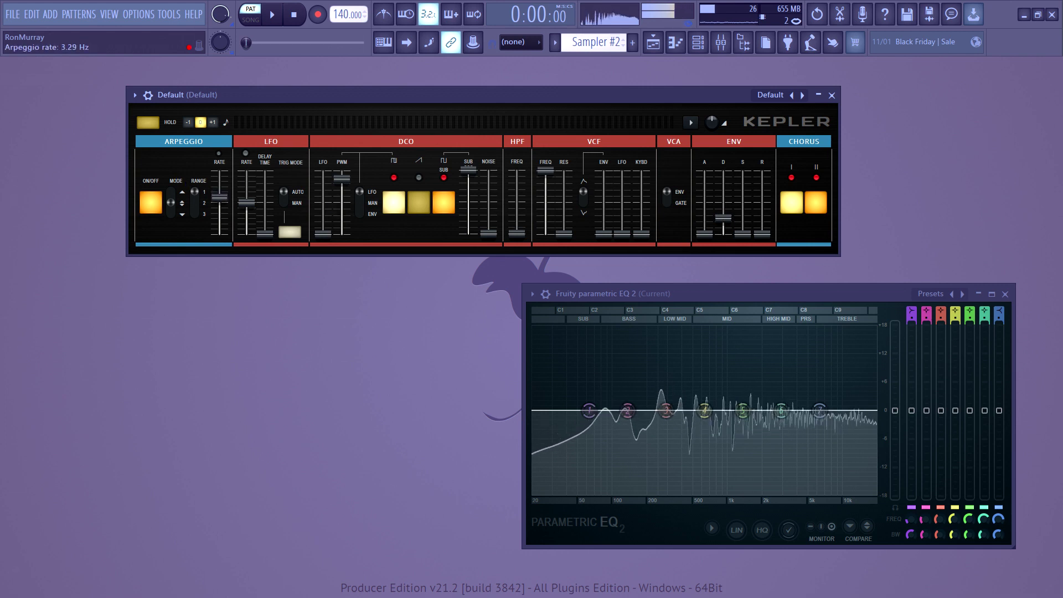
Step: Speed the arpeggio up to about 3.29 Hz, audition it, and bring up Kepler's preset list
drag(219, 192, 219, 195)
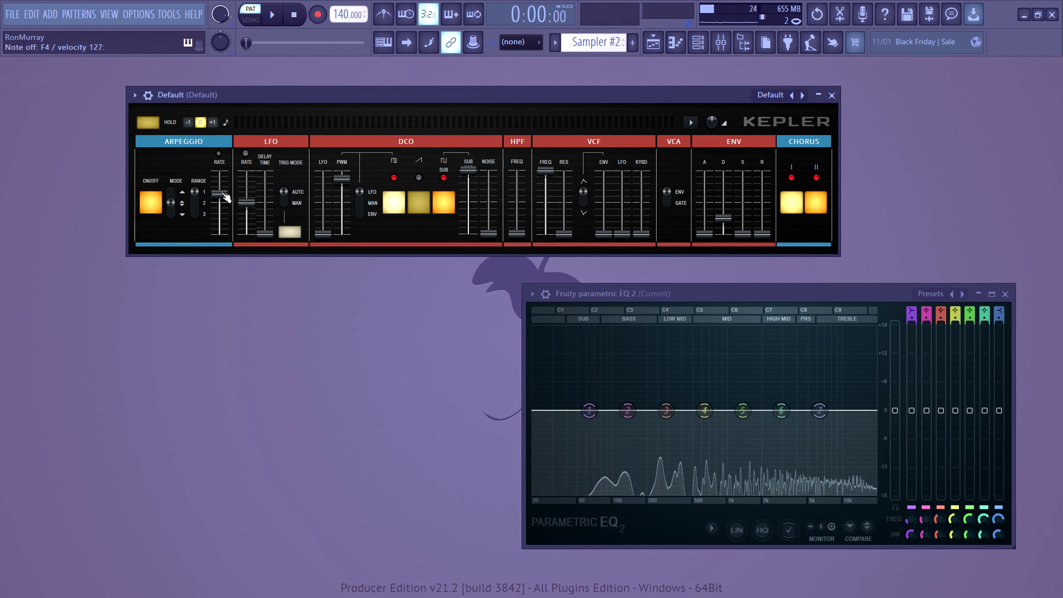
key(h)
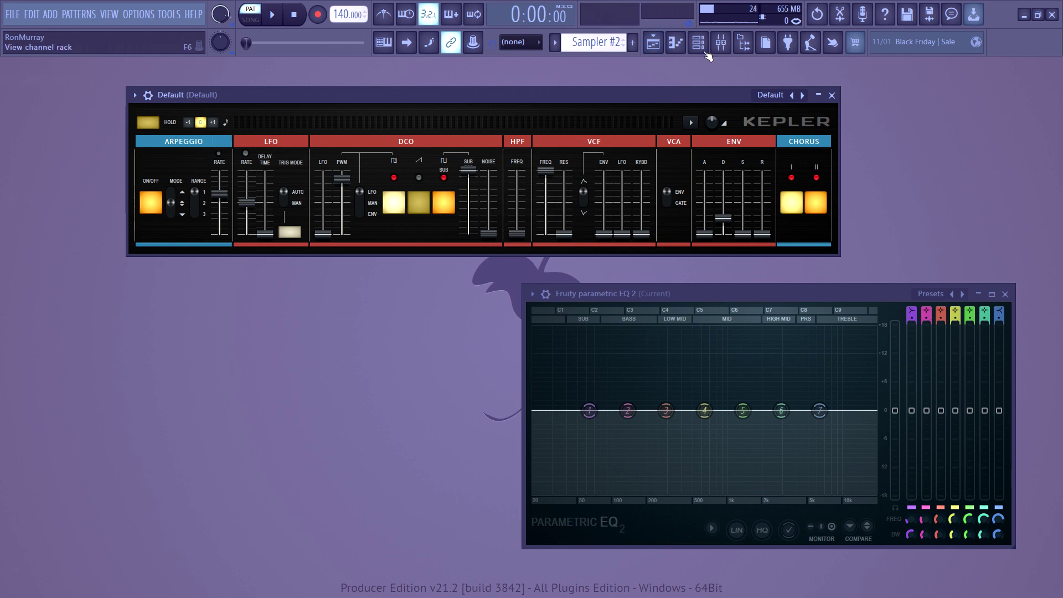
click(771, 95)
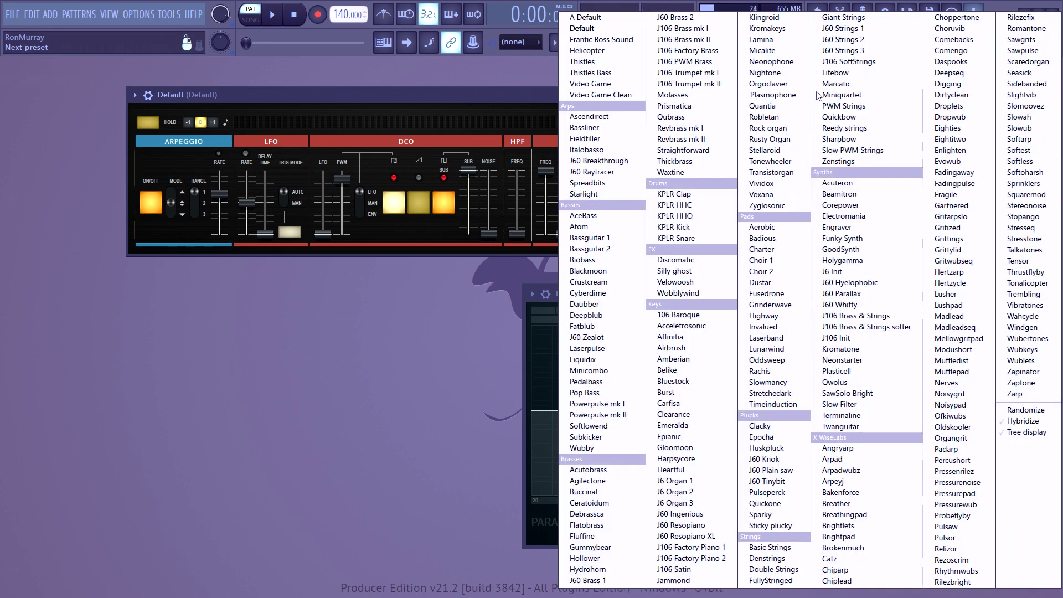
Step: Reload Default, then use pulse and sub oscillators, 368 ms decay, both choruses and the arpeggiator
click(623, 25)
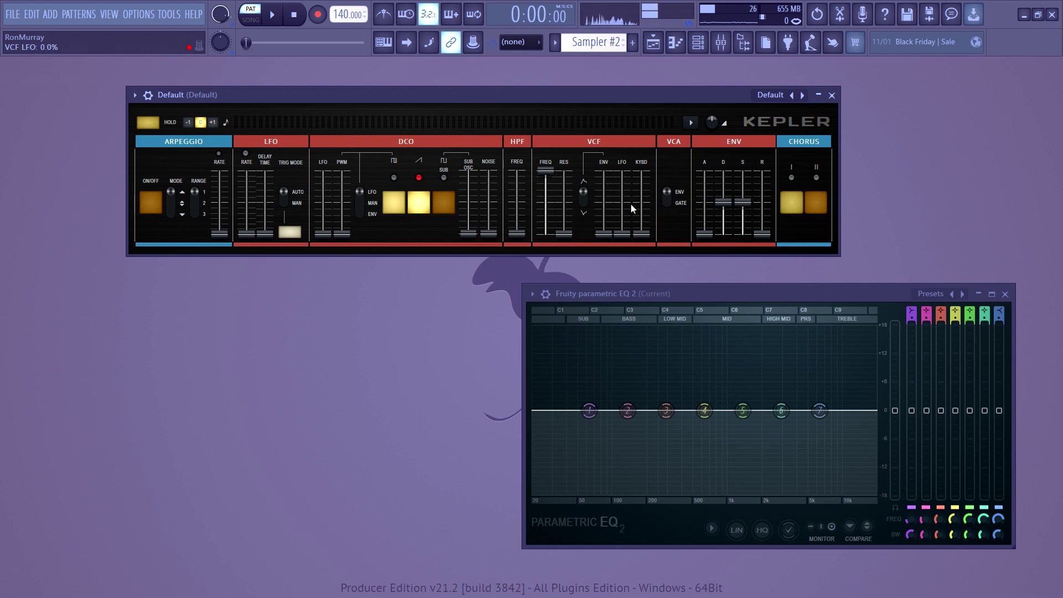
click(419, 205)
click(393, 203)
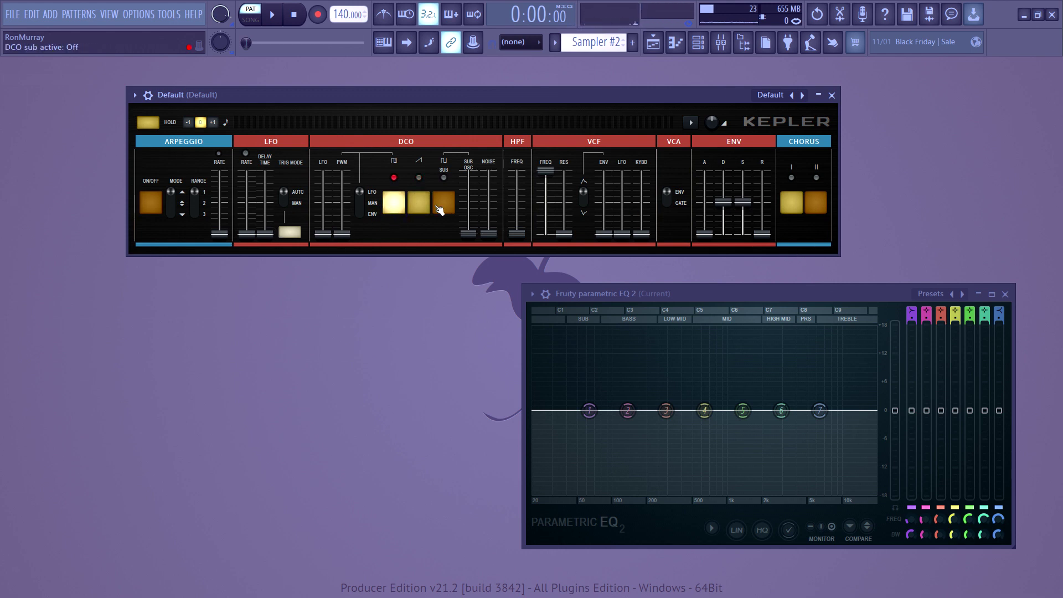
click(443, 202)
drag(723, 201, 723, 210)
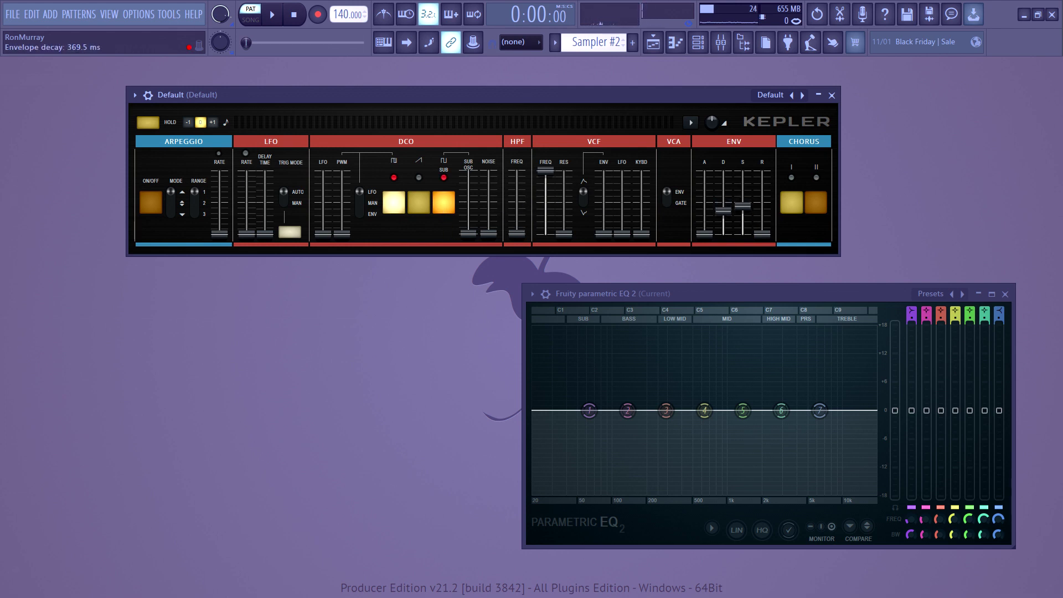
click(791, 203)
click(815, 203)
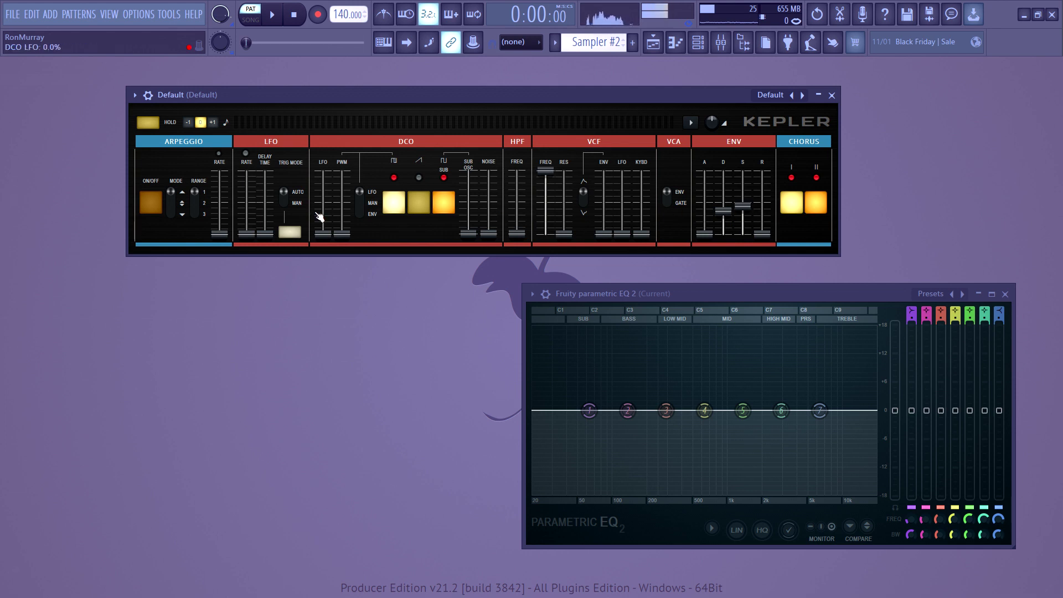
click(162, 204)
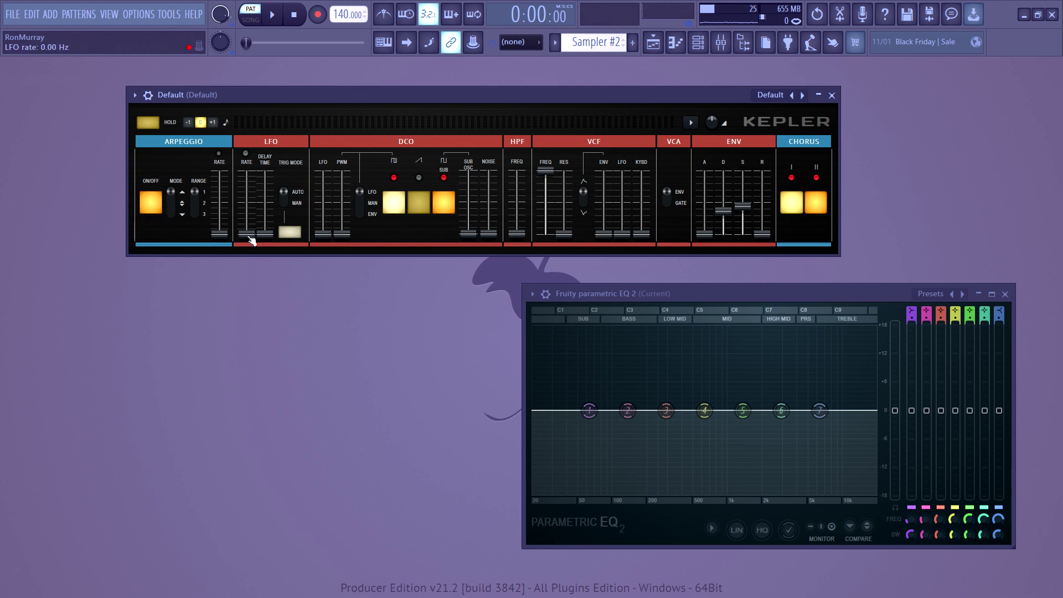
Step: Max the sub oscillator, add PWM, set LFO to ~3 Hz, slow arpeggio with range 3, then audition
drag(468, 231, 468, 169)
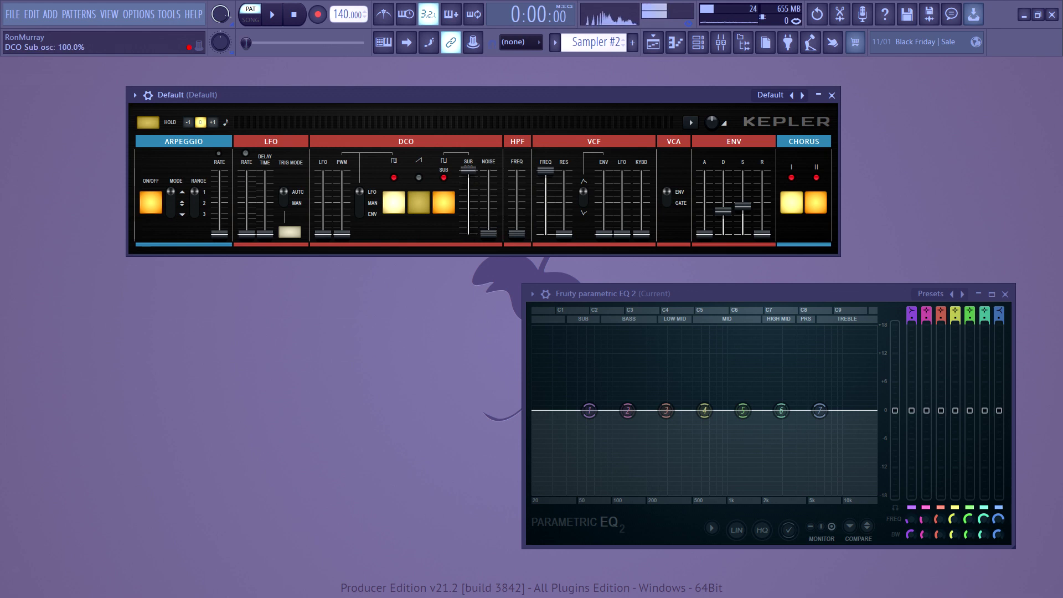
drag(342, 233, 342, 188)
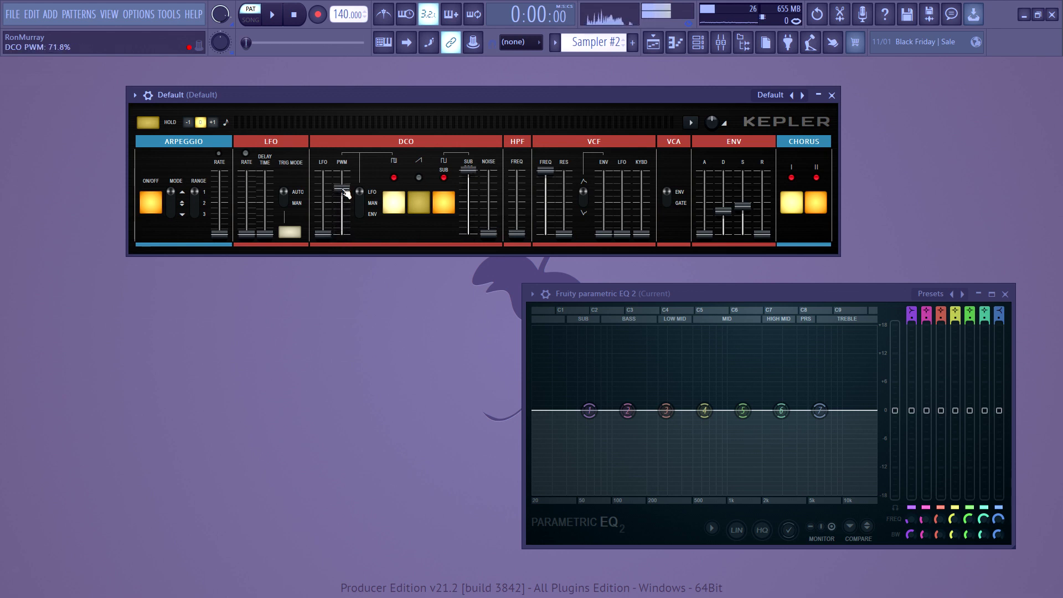
drag(245, 235, 245, 199)
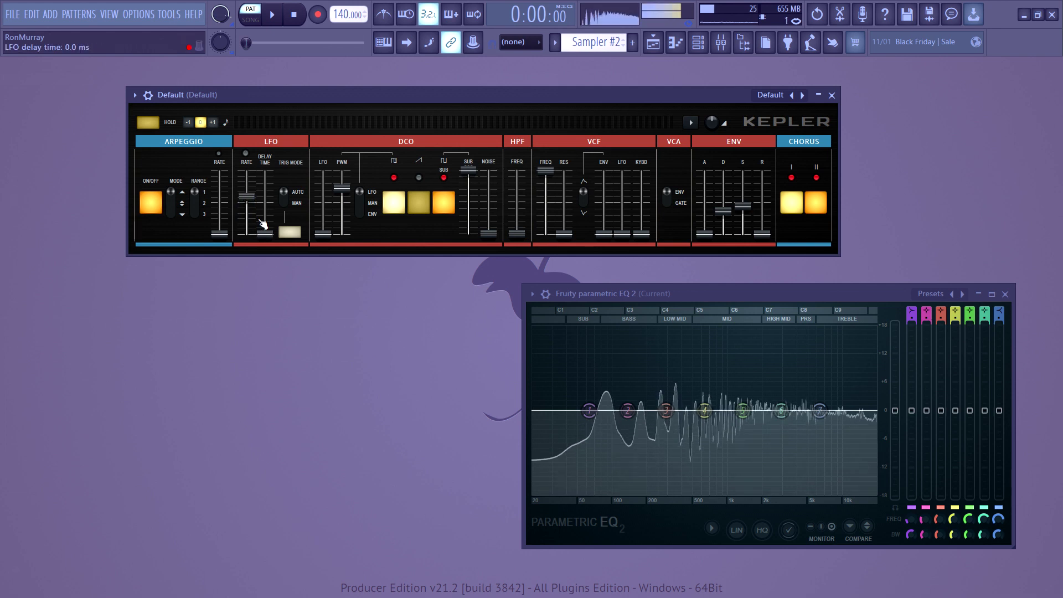
drag(245, 196, 245, 191)
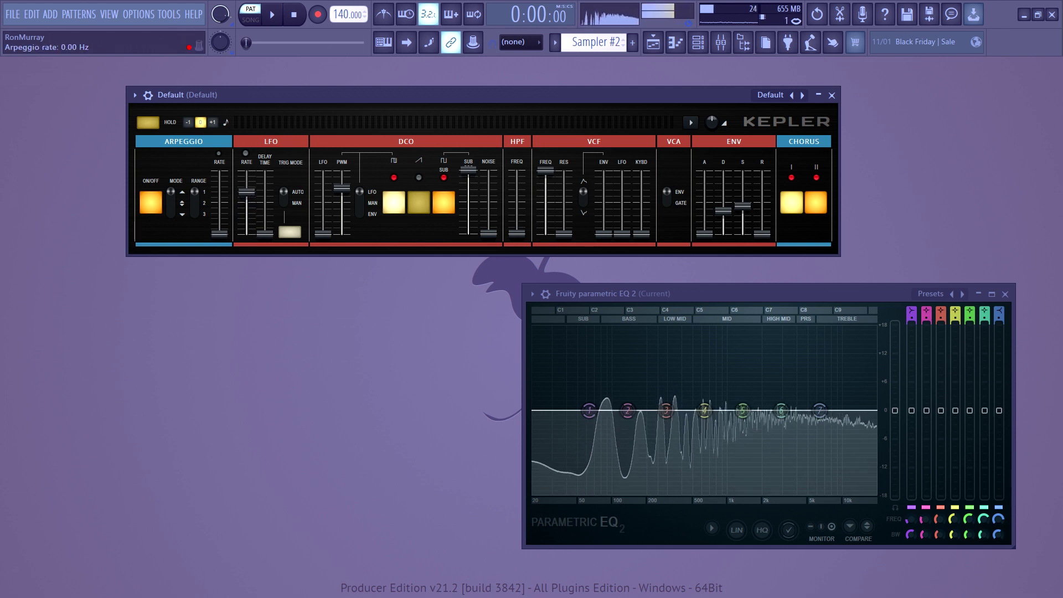
drag(219, 234, 219, 208)
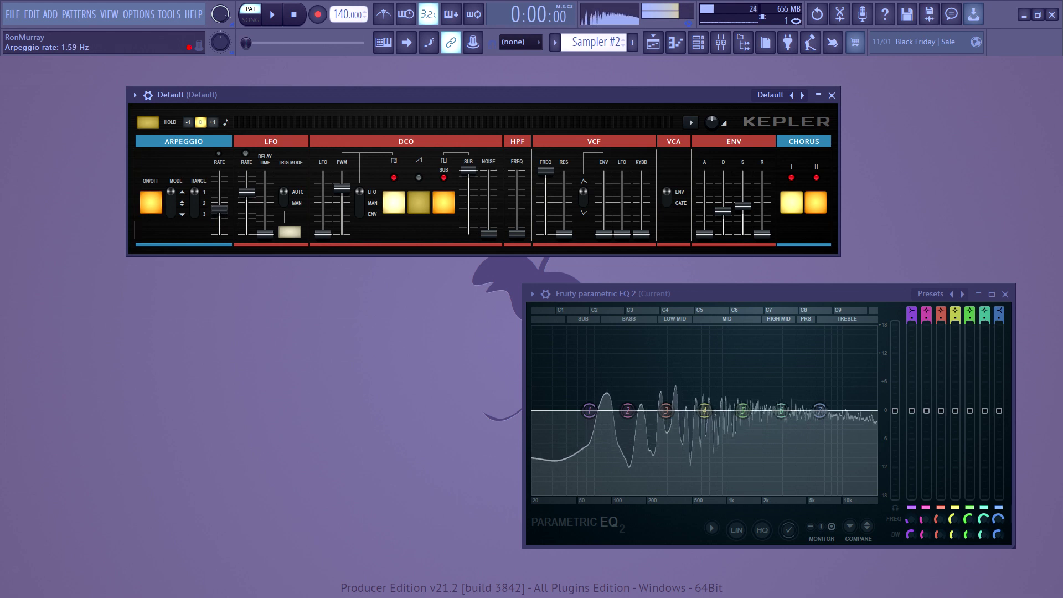
click(195, 220)
key(v)
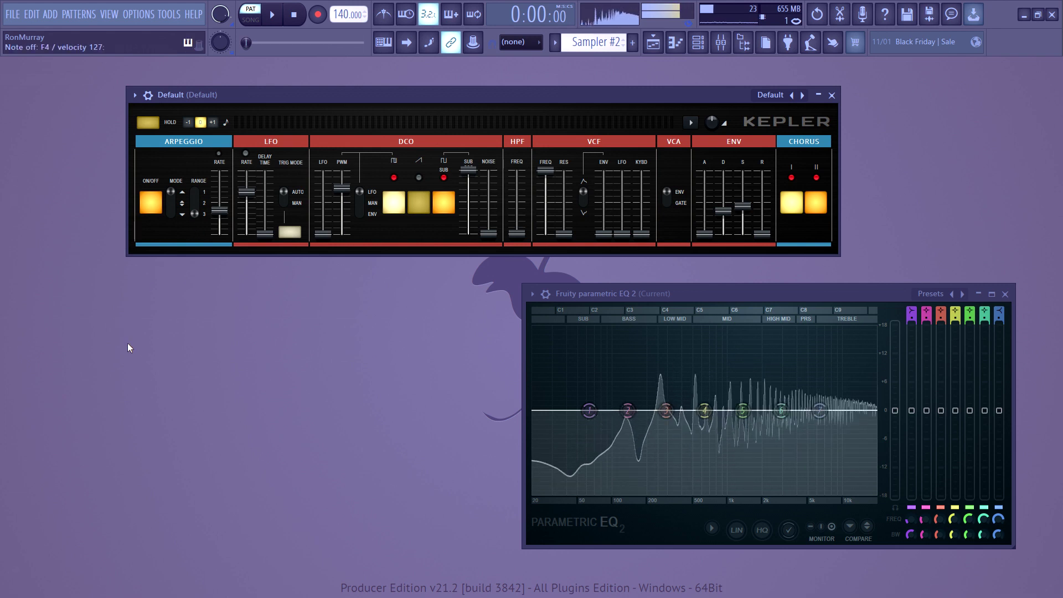
Step: Set the arpeggio to UP/DOWN, one octave down, with HOLD on and rate 1.65 Hz
click(184, 198)
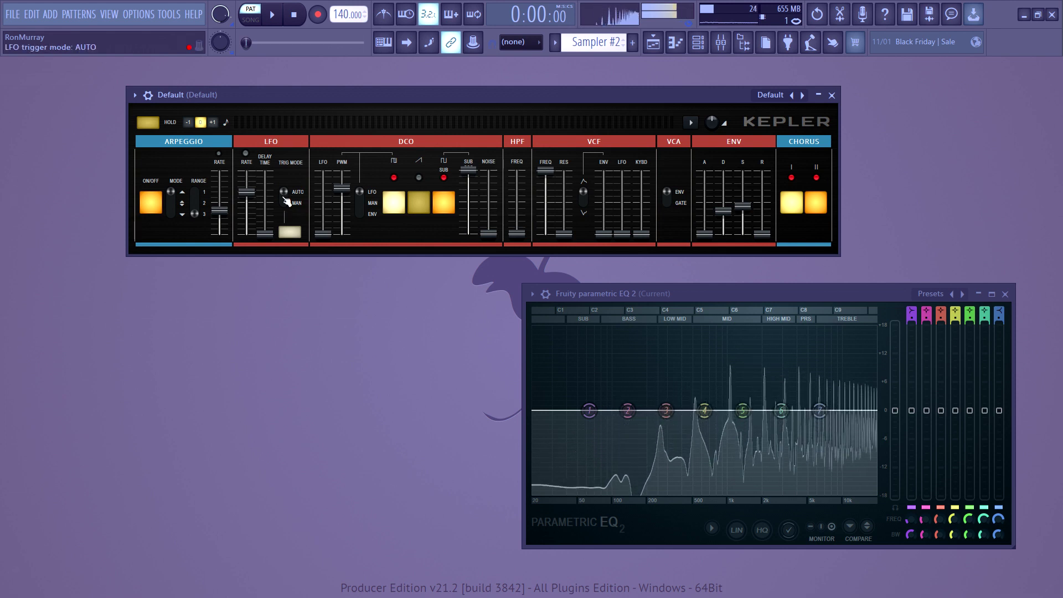
click(188, 122)
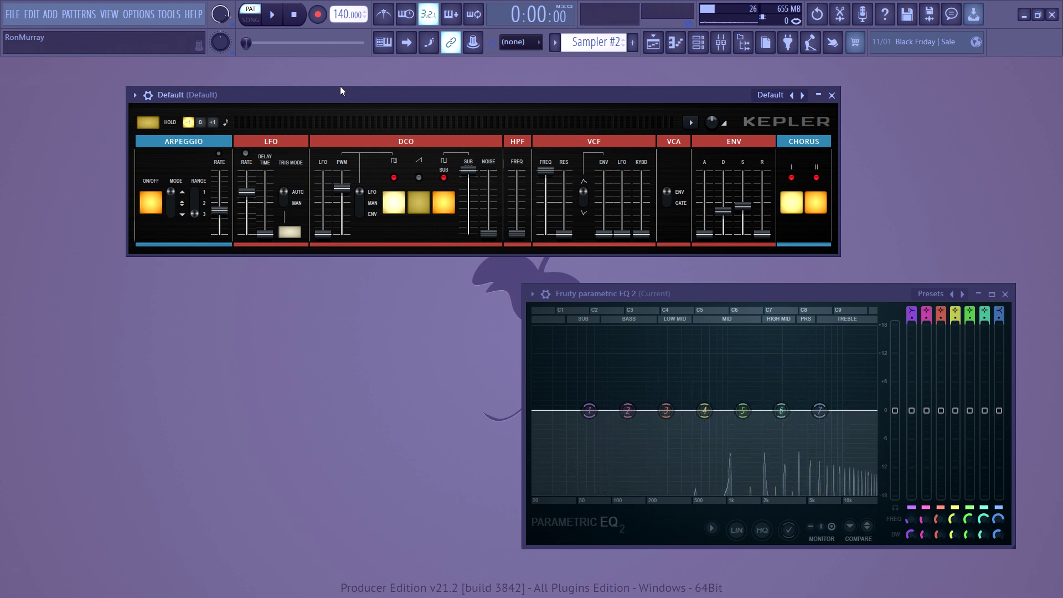
click(148, 122)
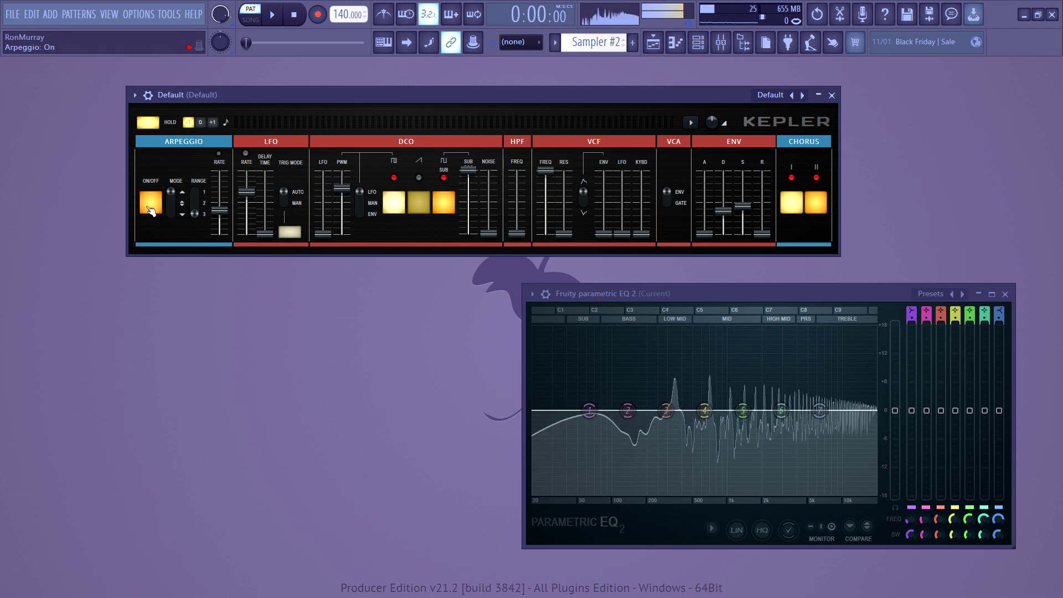
drag(219, 209, 221, 214)
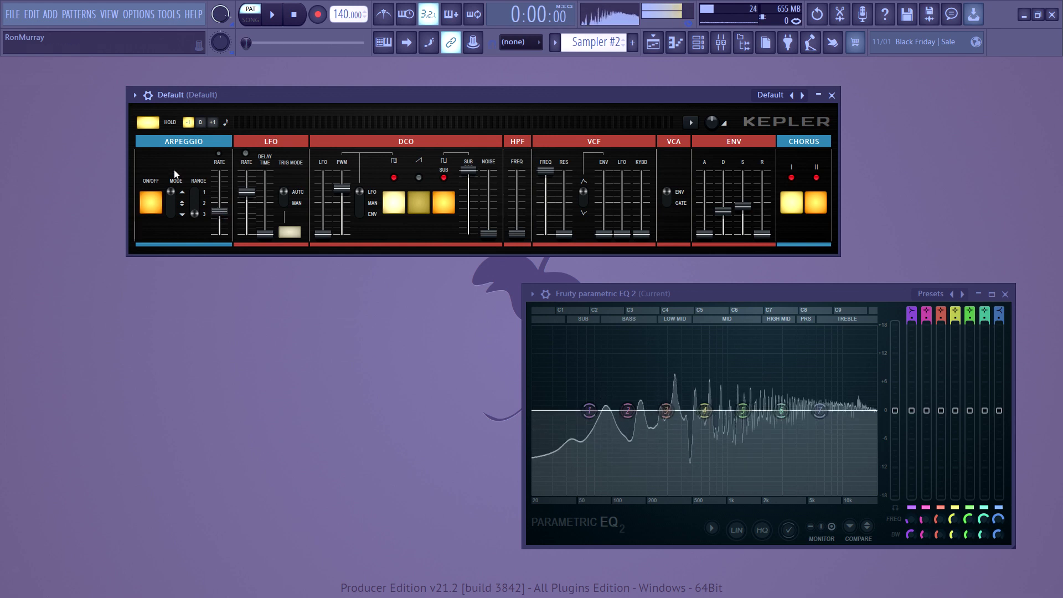
Step: Switch the arpeggiator off and toggle HOLD off and back on
click(155, 203)
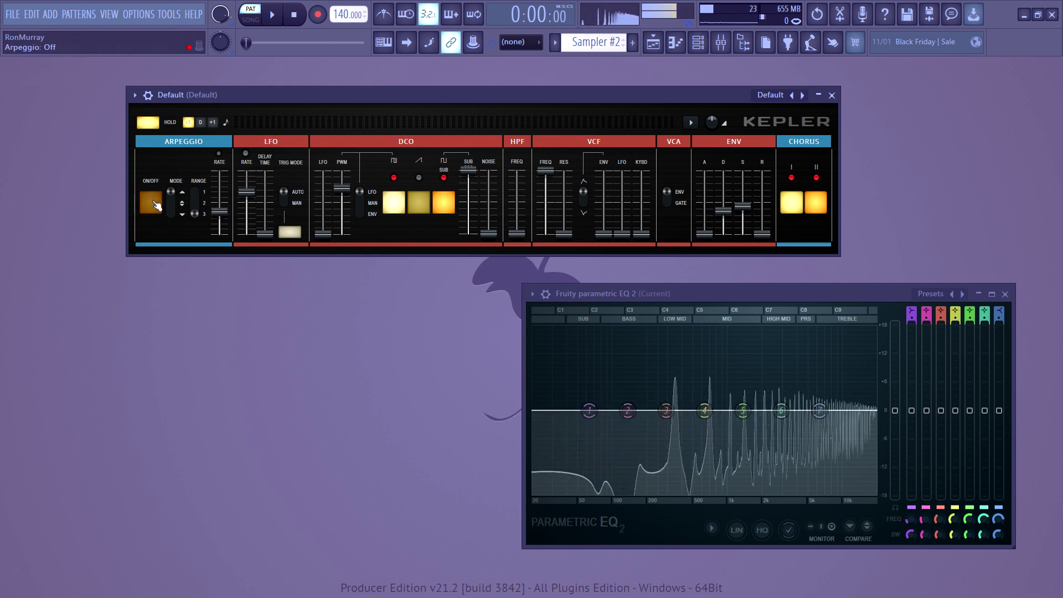
click(149, 123)
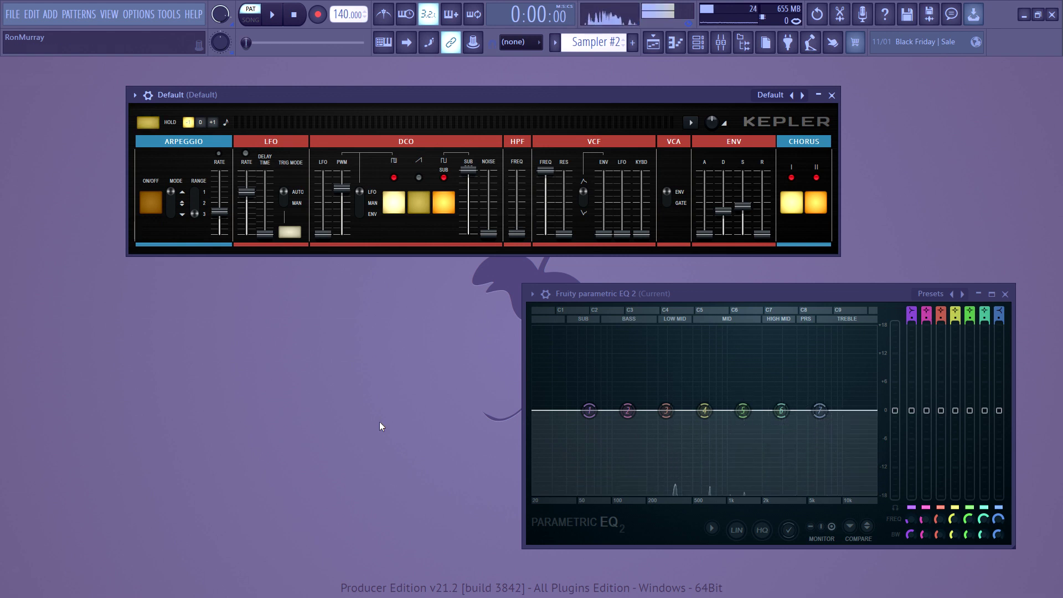
click(150, 122)
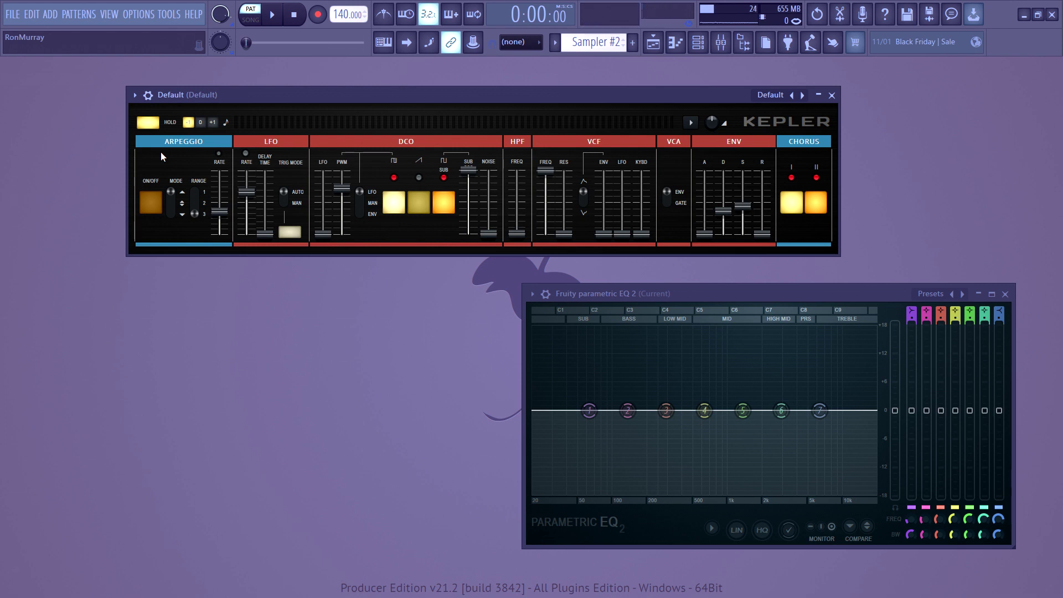
Step: Load a preset, swap the saw for the sub oscillator, raise noise to 82.1% and shorten decay
right_click(803, 94)
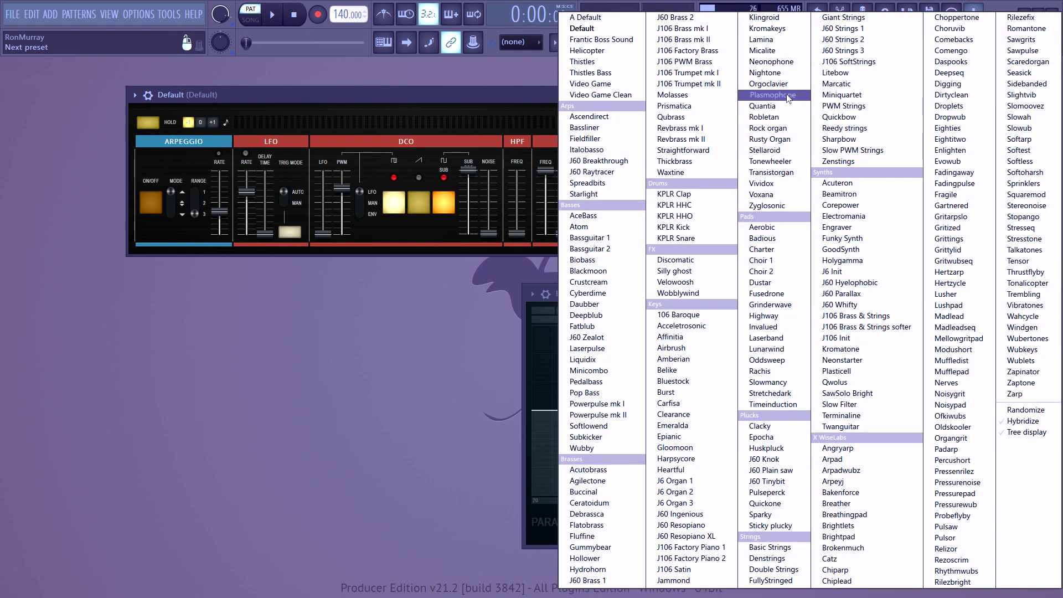
click(789, 97)
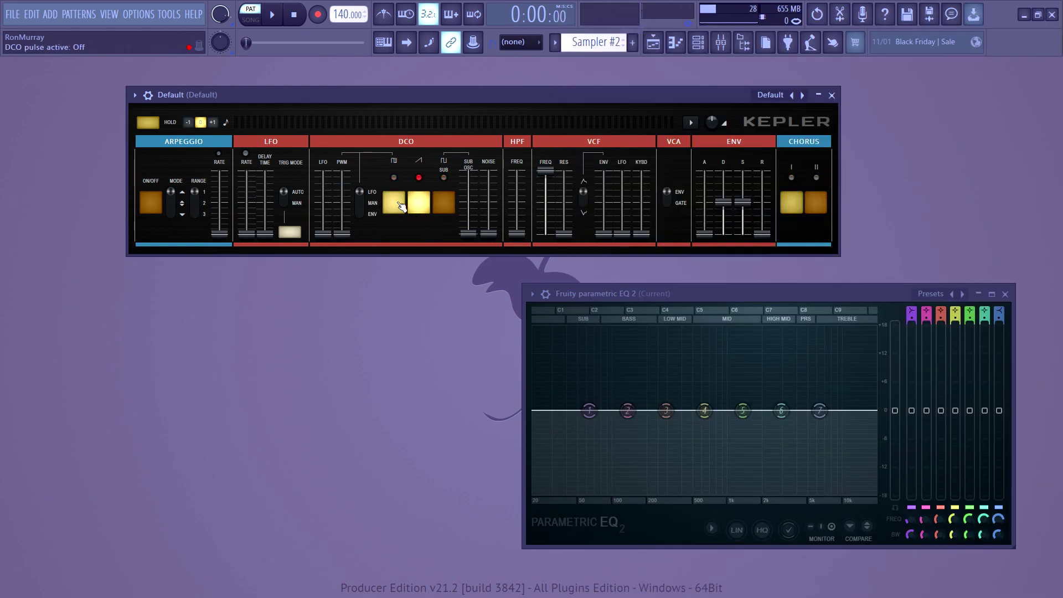
click(421, 202)
click(443, 202)
drag(489, 231, 488, 169)
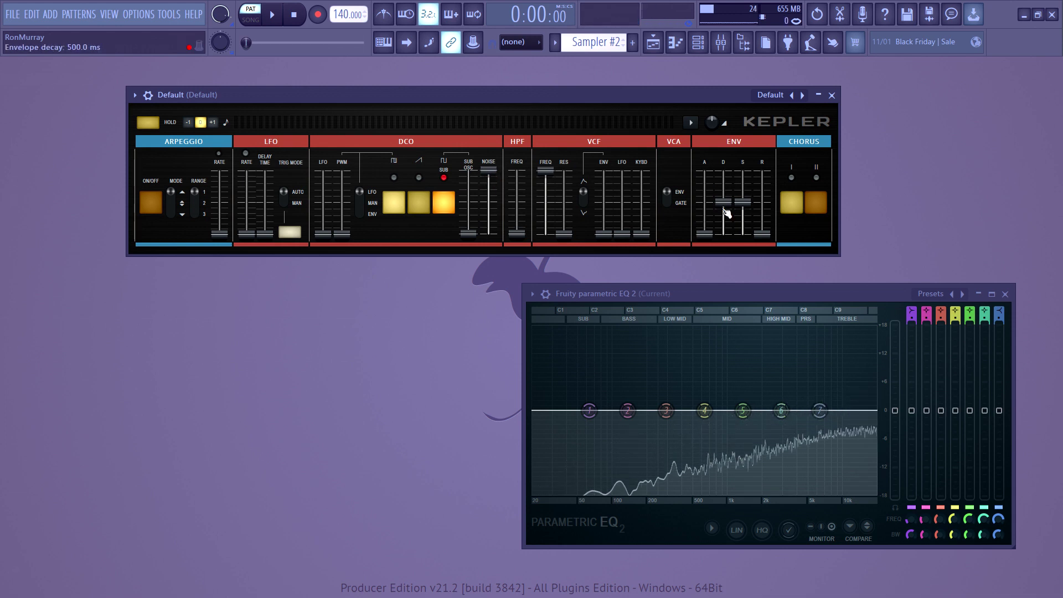
drag(724, 201, 723, 206)
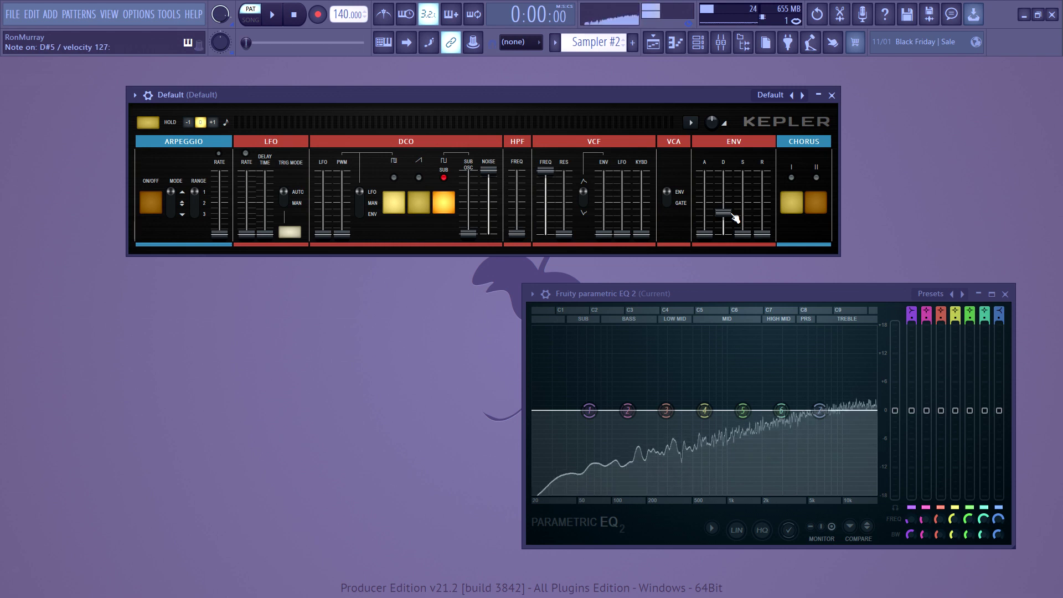
Step: Enable a 5.75 Hz arpeggio, open the filter cutoff, add a ~57 Hz high-pass and shorten decay further
click(161, 203)
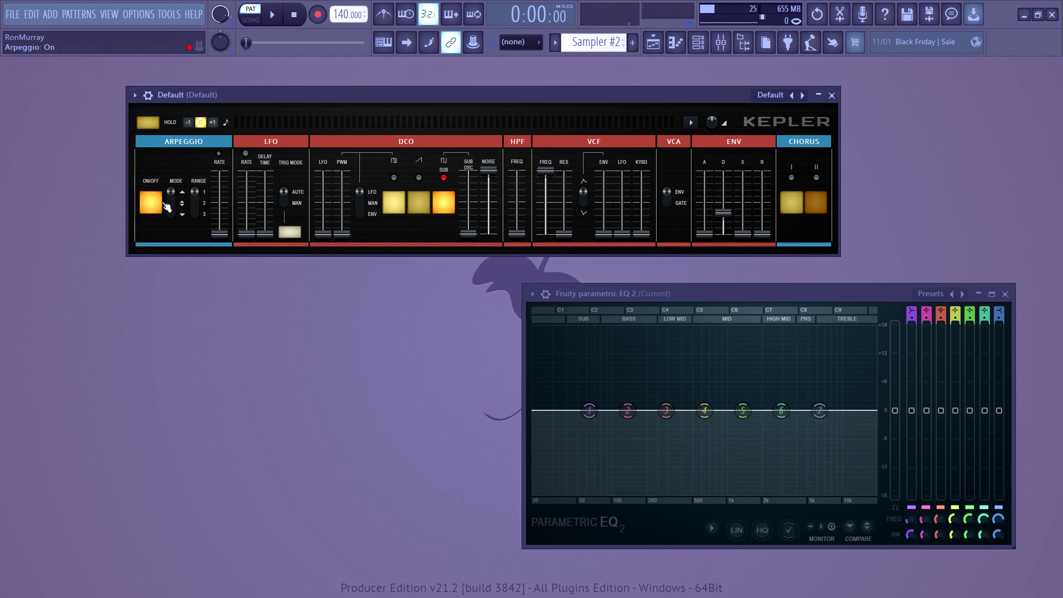
drag(224, 196, 223, 194)
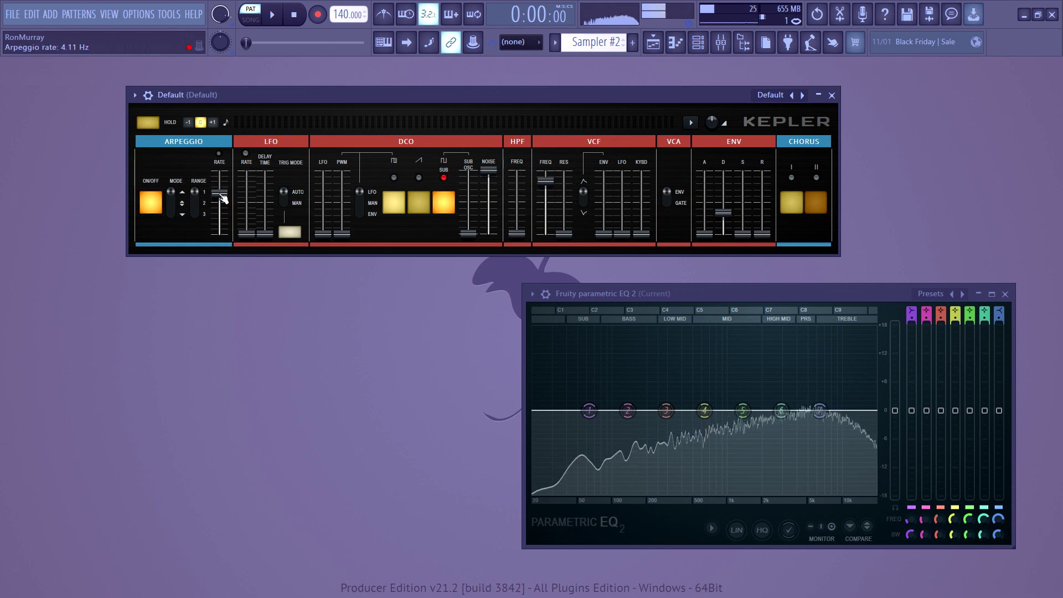
drag(220, 195, 221, 189)
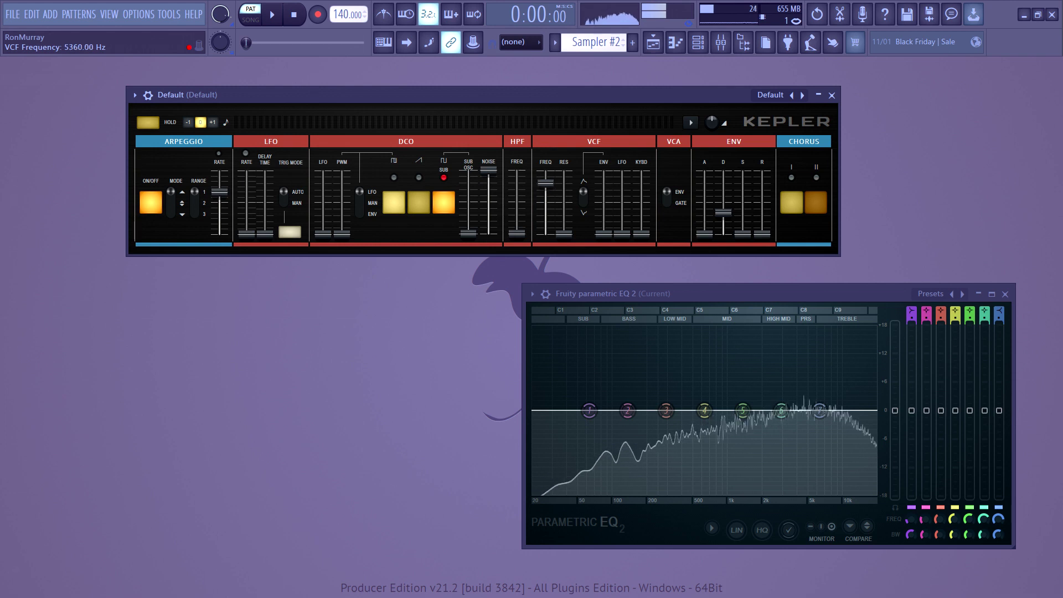
drag(546, 183, 545, 178)
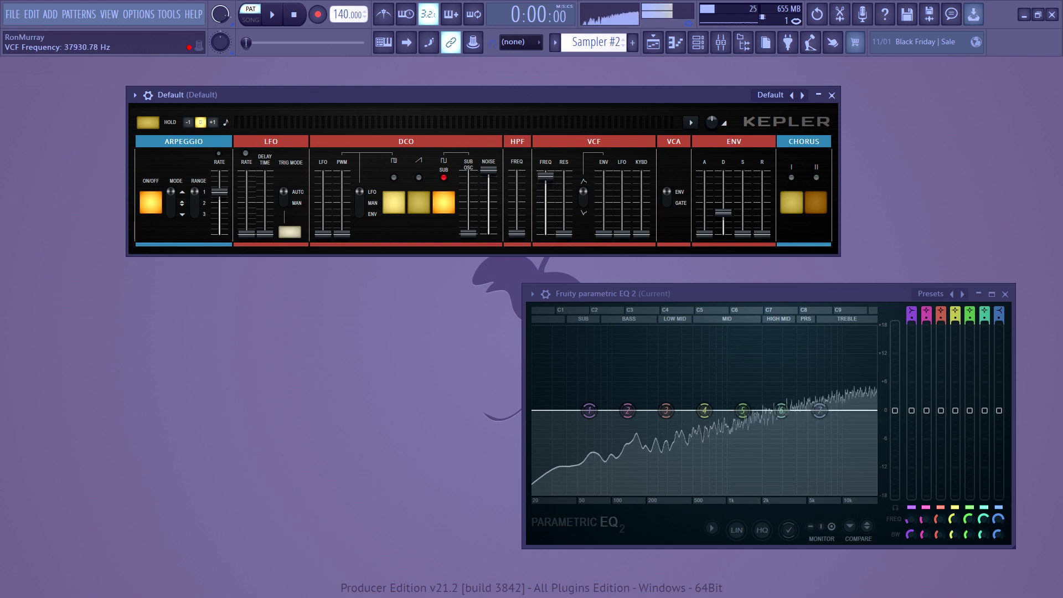
drag(518, 235, 546, 174)
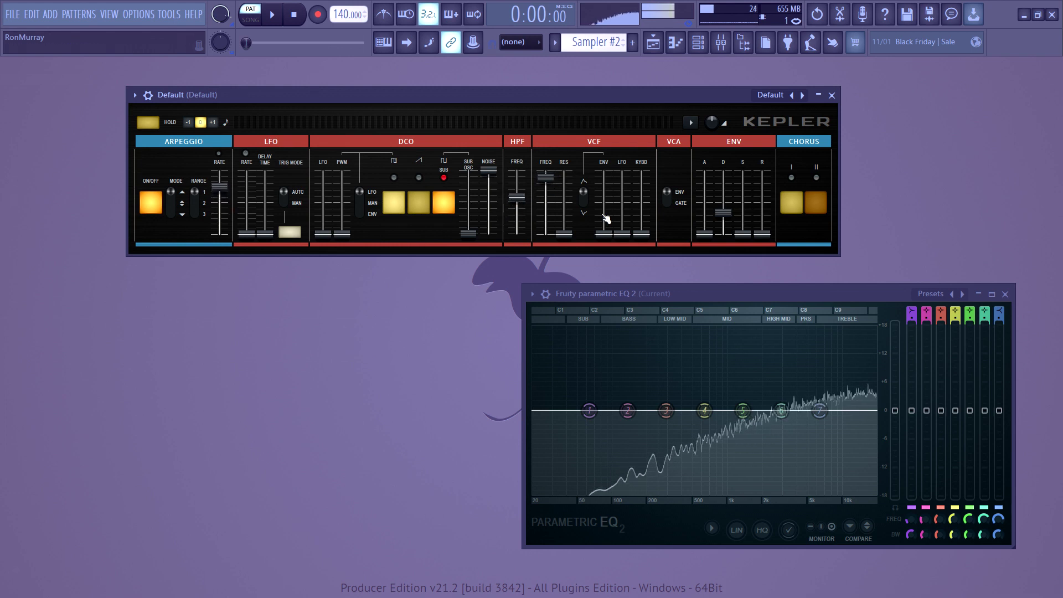
click(723, 216)
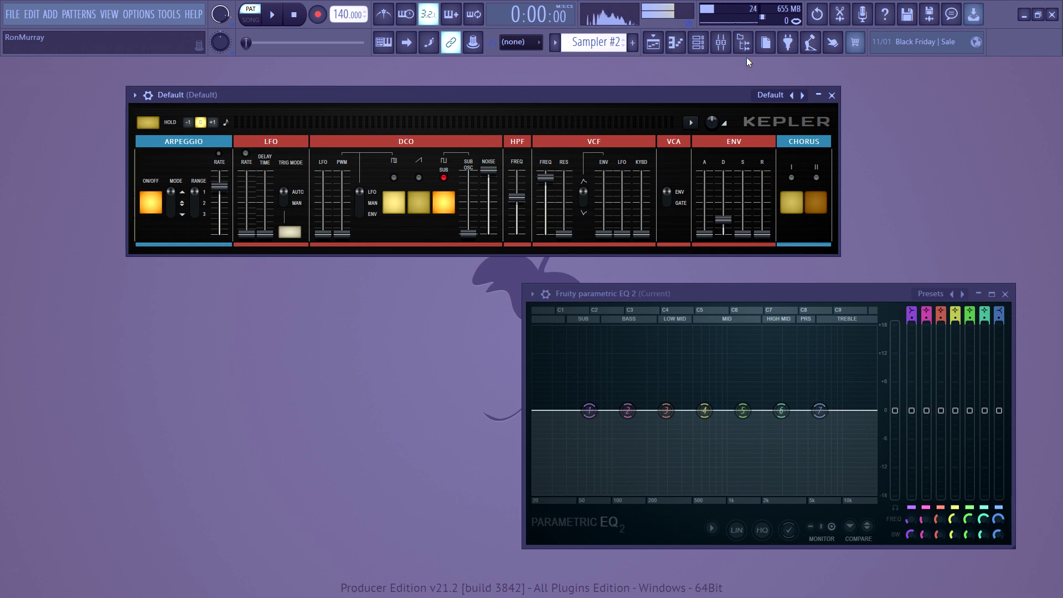
Step: Briefly show and hide the Mixer, then drag the Kepler #2 window leftward
click(720, 43)
click(720, 43)
drag(460, 97, 415, 105)
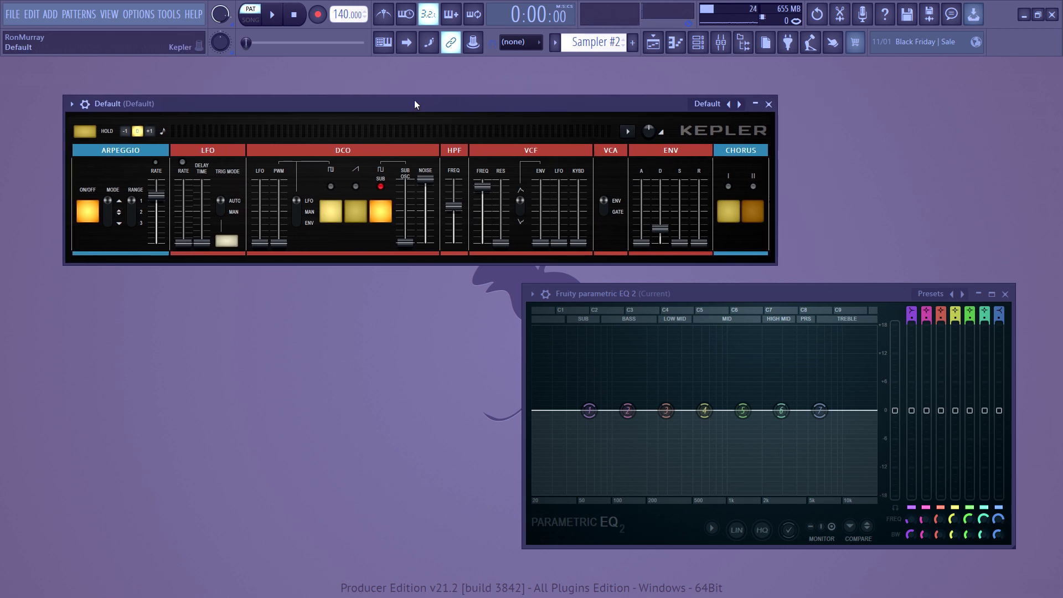